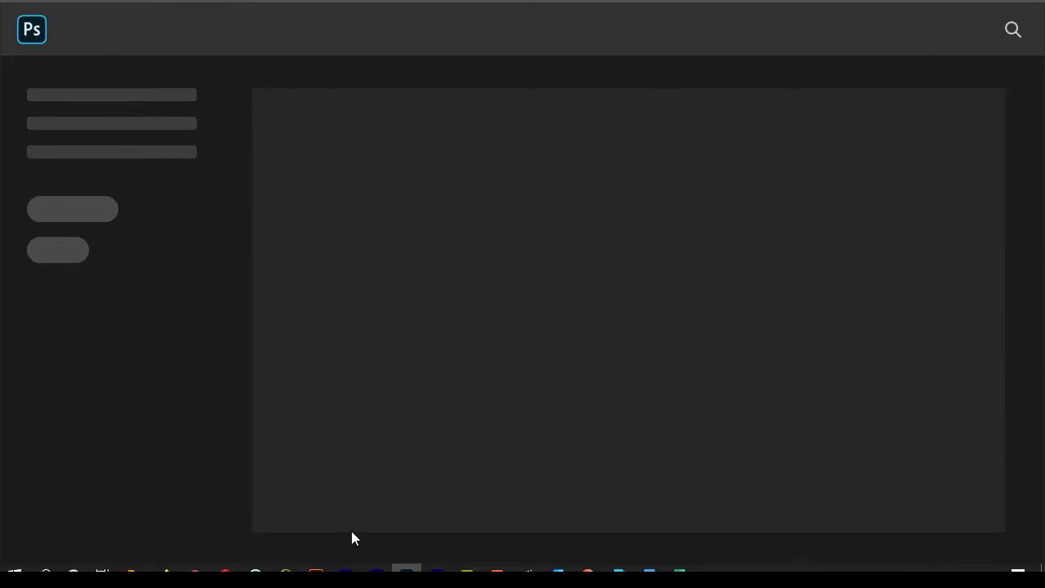
Step: Open the clay pot PNG and the regaine-for-men-minoxidil portrait JPG from the desktop in Photoshop as separate documents
left_click(971, 8)
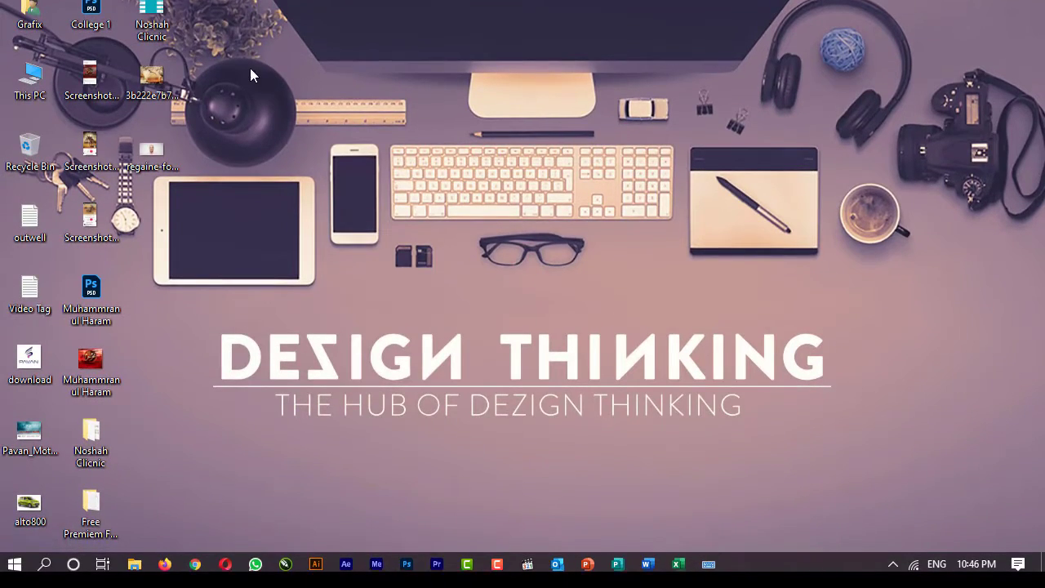
left_click_drag(248, 73, 160, 194)
left_click_drag(177, 75, 616, 103)
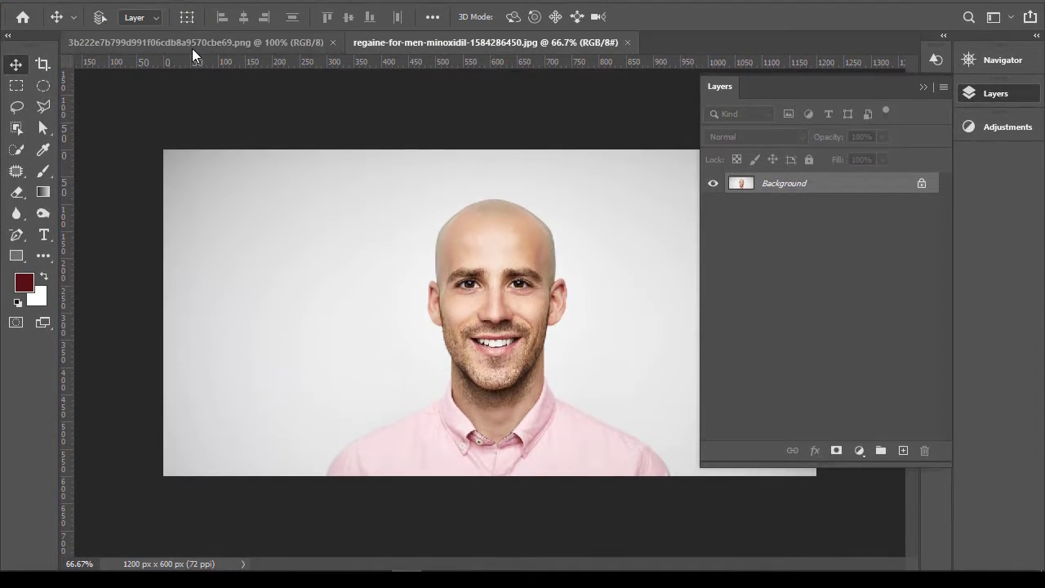
Step: Copy the cracked pot image into the portrait document as a new layer covering the man's bald head
left_click(192, 48)
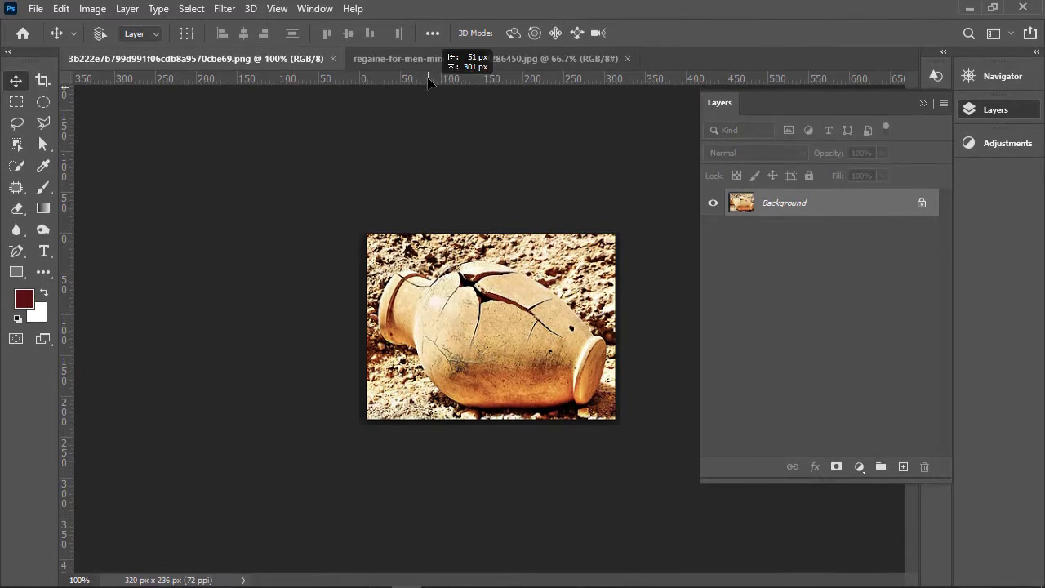
left_click(428, 62)
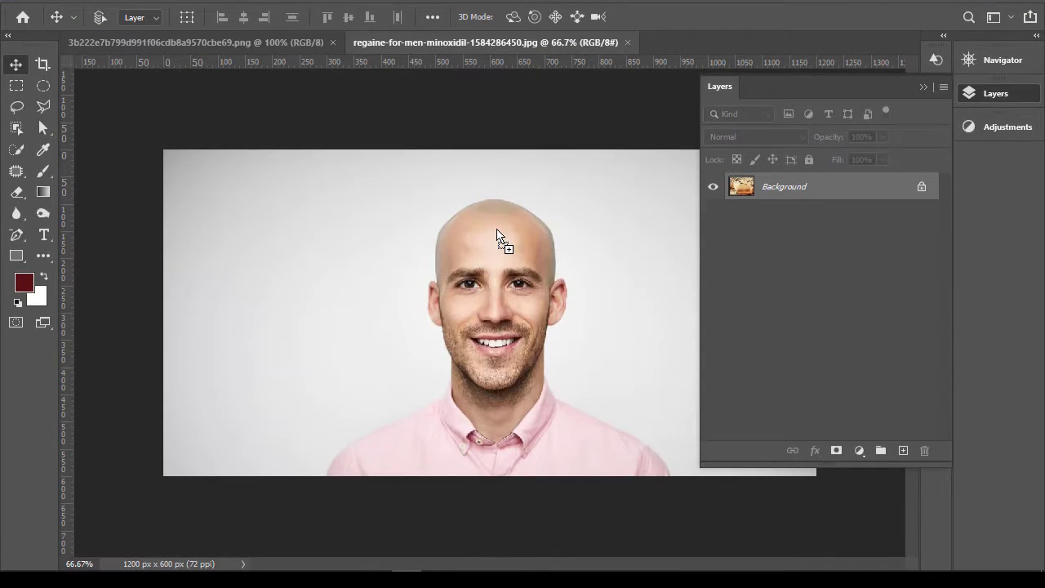
left_click_drag(496, 234, 495, 265)
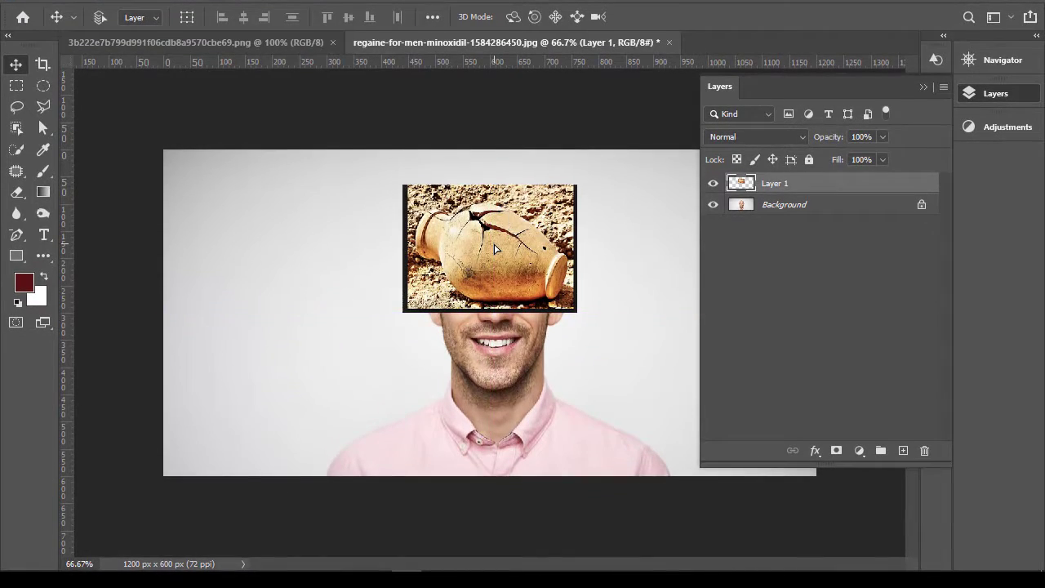
Step: Lower the pot layer's opacity to 34% and shift the layer so its cracks lie over the top of the head
left_click_drag(397, 174, 634, 285)
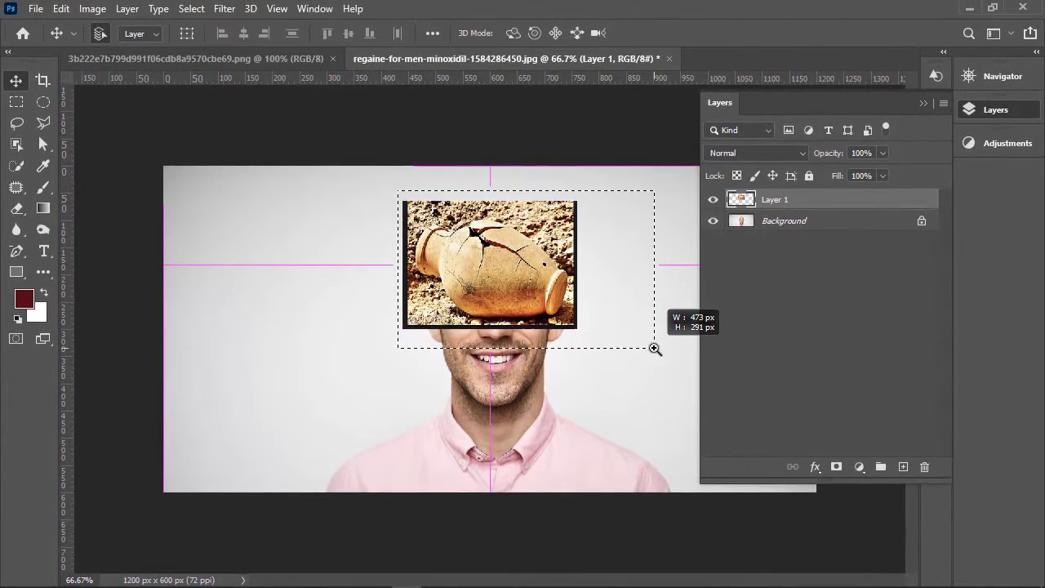
left_click_drag(654, 348, 655, 349)
left_click(884, 153)
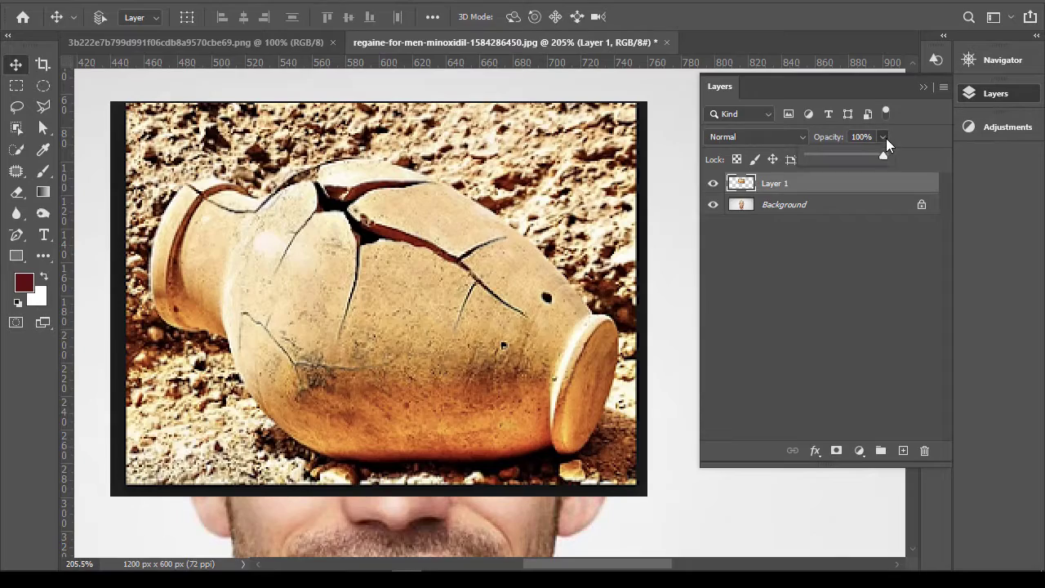
left_click_drag(885, 154, 857, 174)
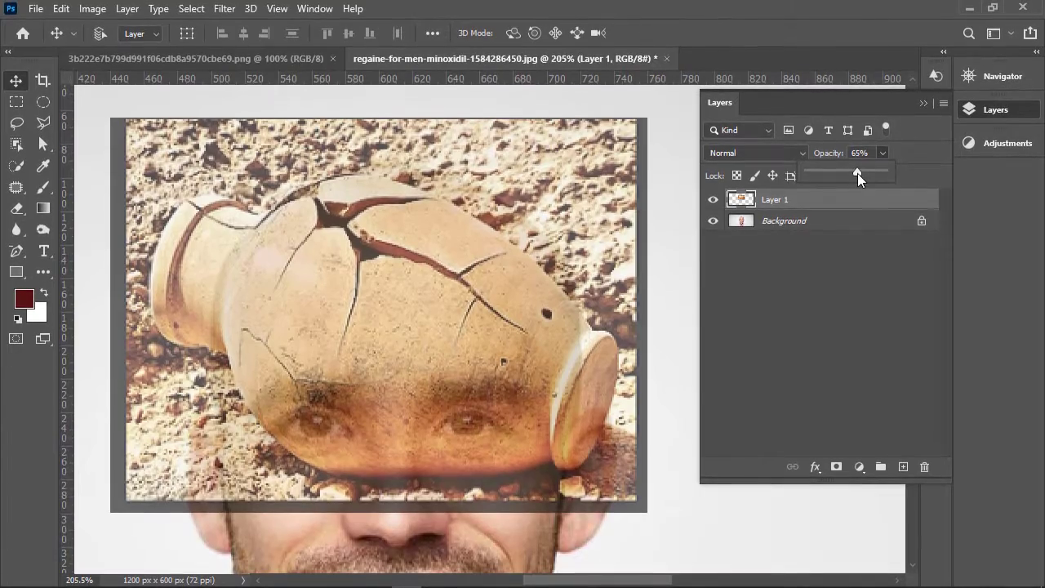
left_click_drag(858, 157, 833, 181)
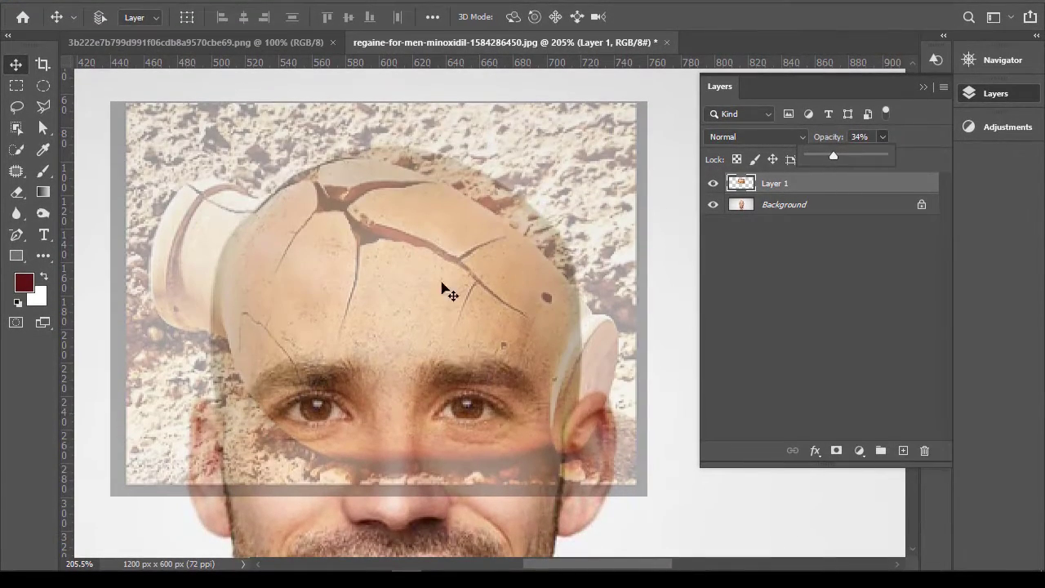
left_click_drag(442, 283, 437, 271)
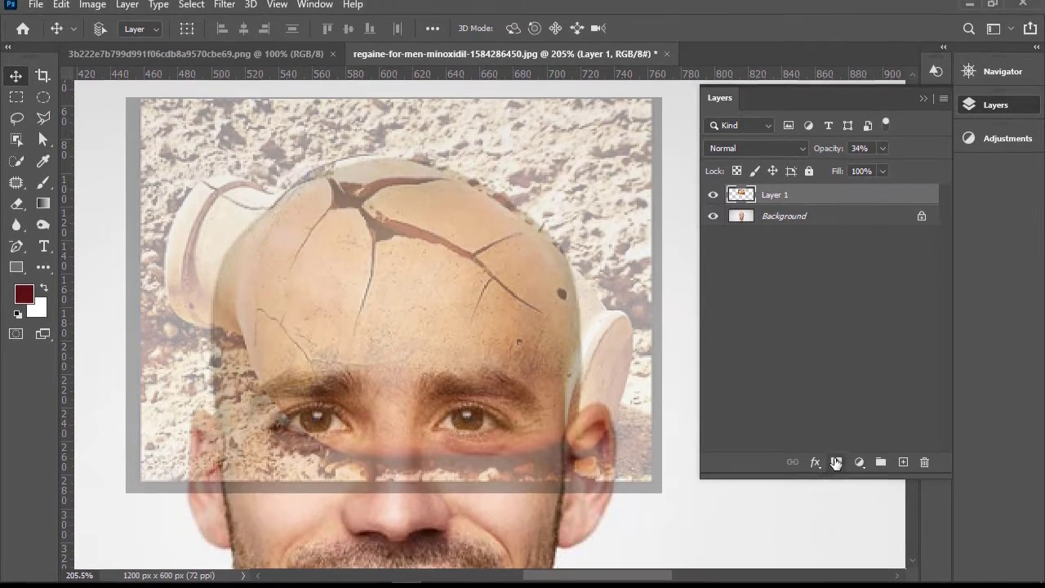
Step: Add a layer mask to the pot layer and paint it black over the ear, eyes, nose and cheeks with a soft 83 px brush
left_click(836, 450)
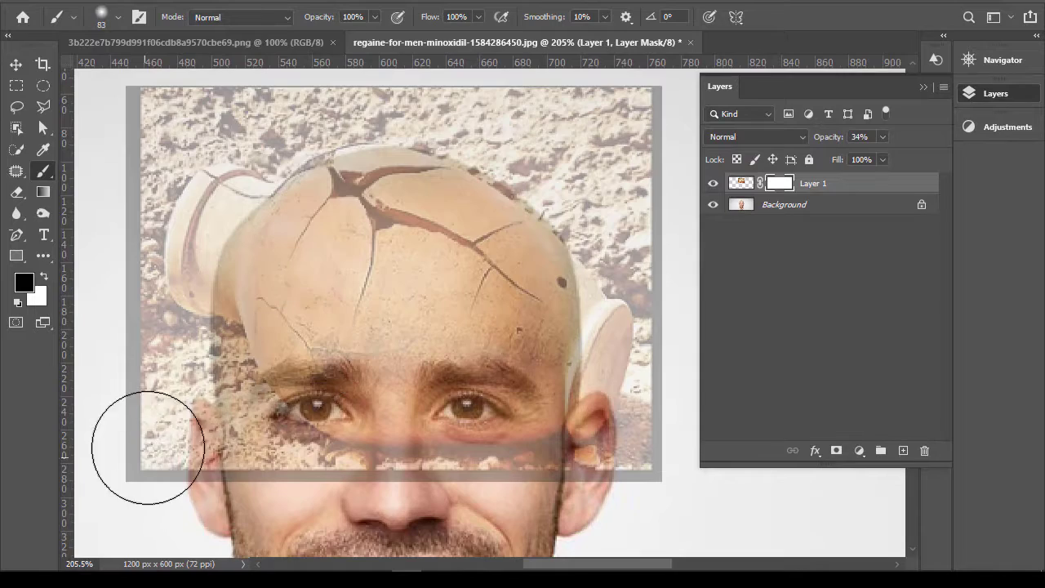
mouse_move(148, 448)
left_mouse_down()
mouse_move(180, 502)
mouse_move(135, 404)
mouse_move(197, 452)
mouse_move(209, 483)
mouse_move(204, 437)
left_mouse_up()
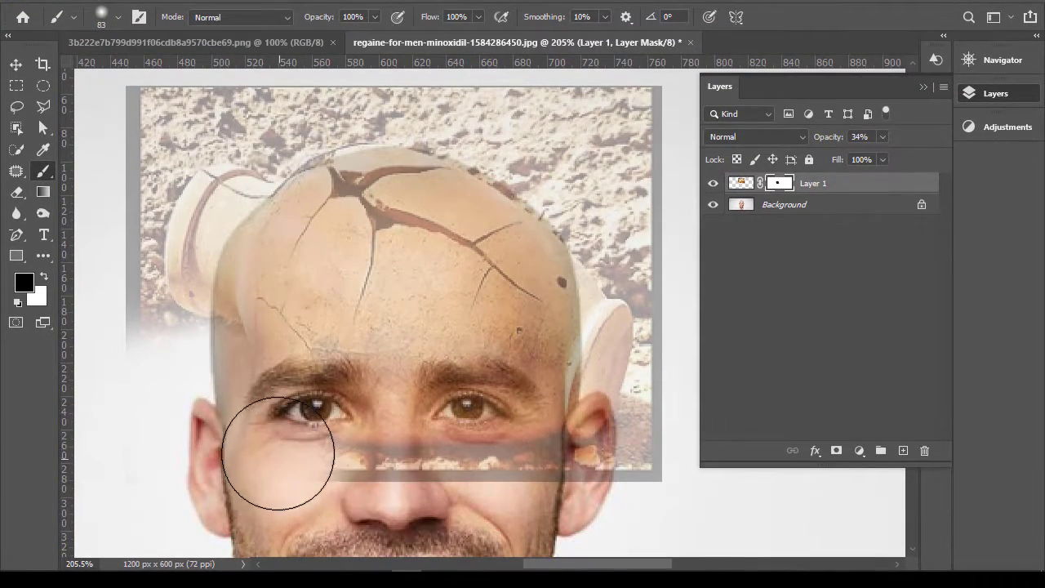
left_click_drag(278, 454, 319, 434)
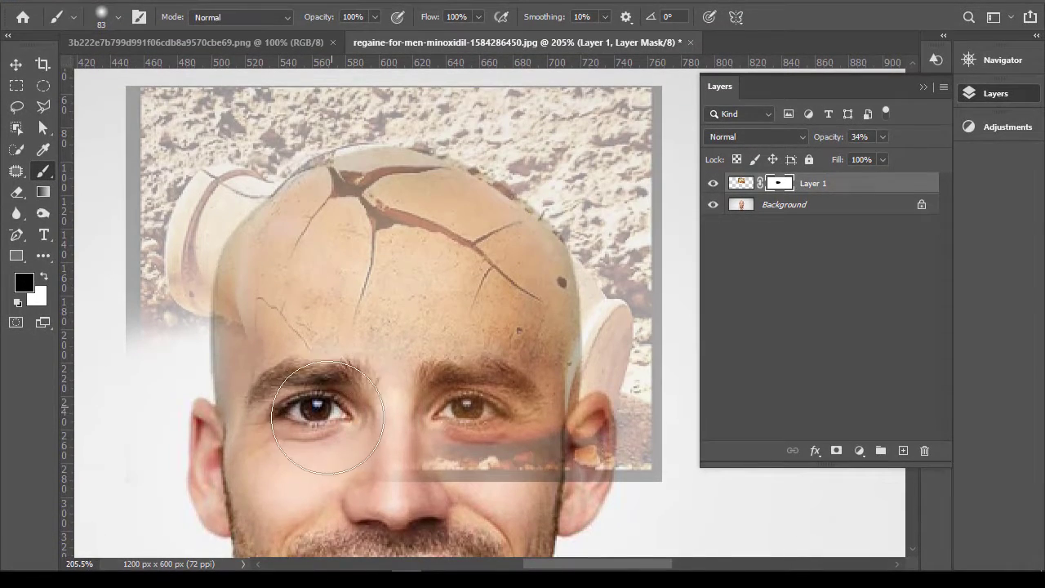
mouse_move(327, 418)
left_mouse_down()
mouse_move(304, 425)
mouse_move(410, 418)
left_mouse_up()
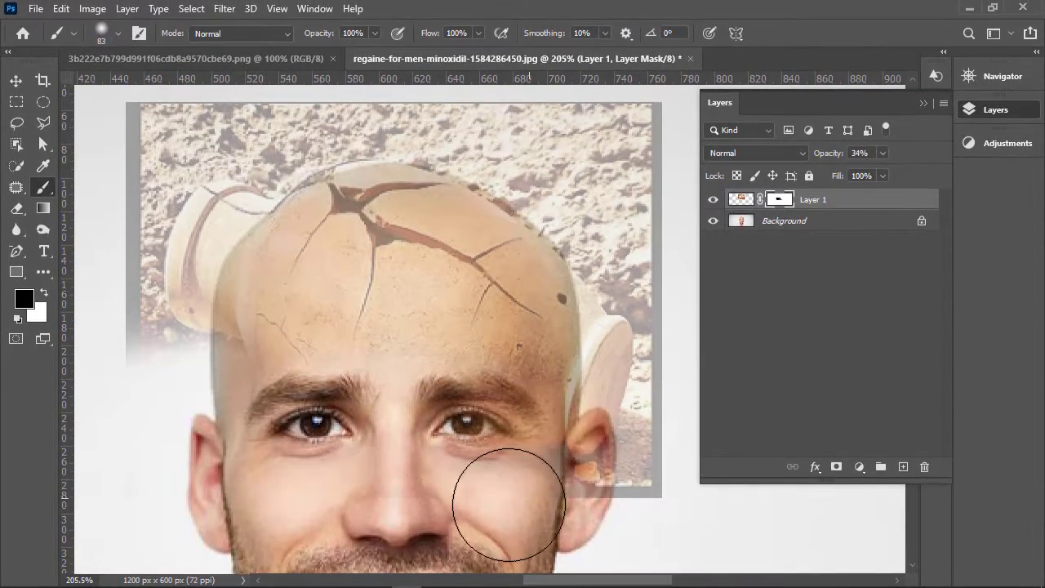
mouse_move(509, 505)
left_mouse_down()
mouse_move(472, 495)
mouse_move(462, 477)
mouse_move(494, 453)
left_mouse_up()
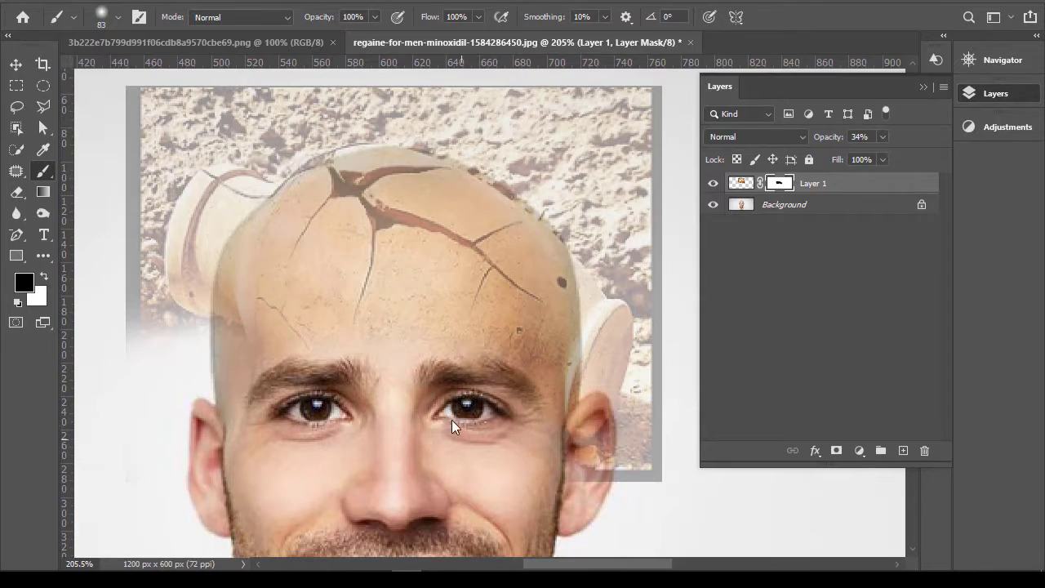
Step: Mask out the pot image's rocky background around the outside of the head with the soft black brush
mouse_move(575, 463)
left_mouse_down()
mouse_move(563, 477)
mouse_move(606, 465)
mouse_move(665, 378)
mouse_move(661, 142)
left_mouse_up()
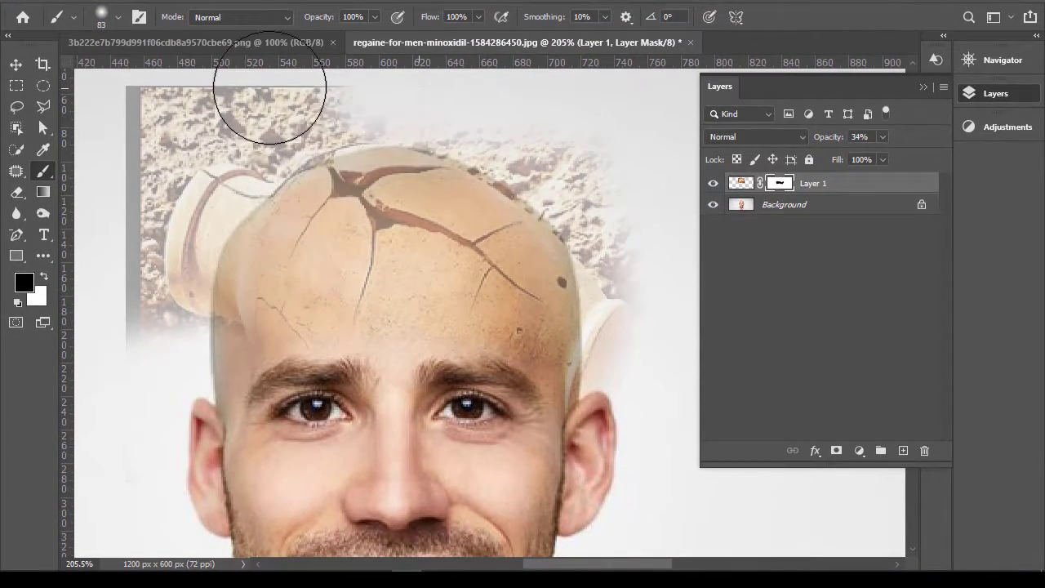
mouse_move(270, 90)
left_mouse_down()
mouse_move(172, 91)
mouse_move(133, 164)
mouse_move(132, 328)
left_mouse_up()
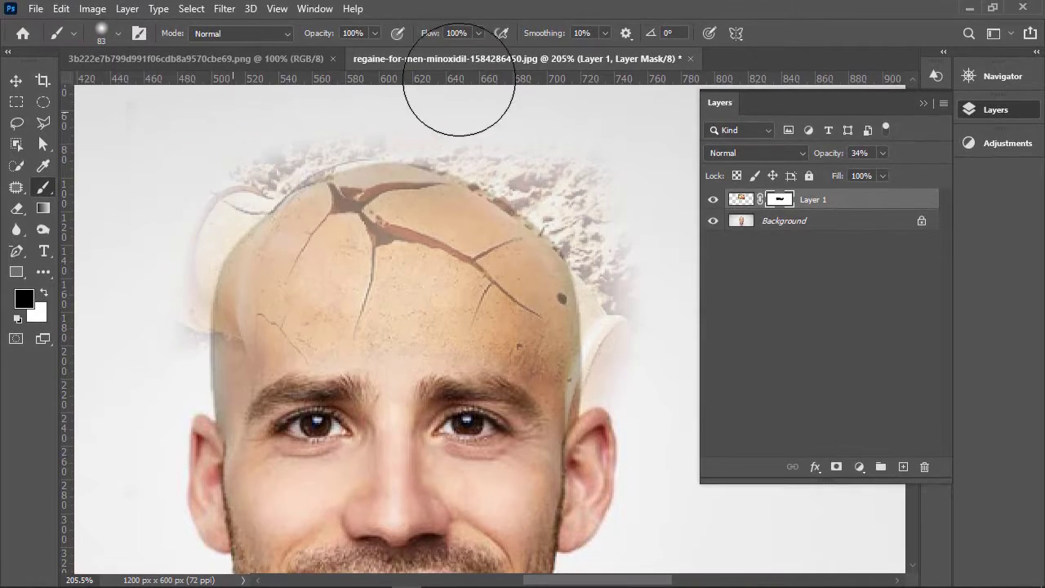
mouse_move(459, 79)
left_mouse_down()
mouse_move(651, 214)
mouse_move(589, 129)
left_mouse_up()
mouse_move(606, 178)
left_mouse_down()
mouse_move(659, 302)
mouse_move(603, 192)
mouse_move(492, 99)
mouse_move(344, 92)
mouse_move(303, 121)
mouse_move(470, 117)
mouse_move(607, 156)
mouse_move(635, 206)
mouse_move(548, 133)
left_mouse_up()
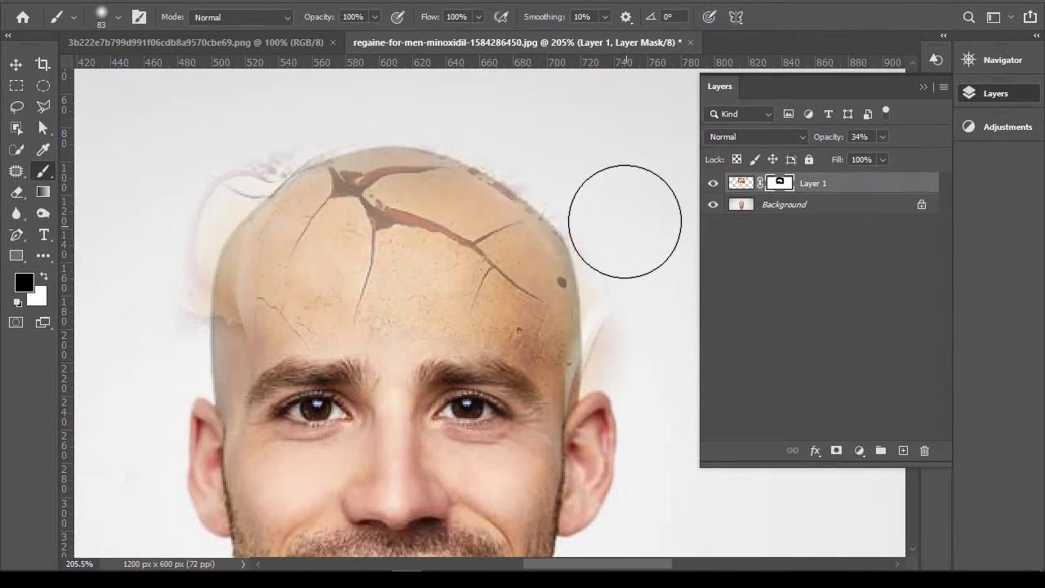
mouse_move(625, 222)
left_mouse_down()
mouse_move(528, 150)
mouse_move(578, 180)
mouse_move(625, 240)
left_mouse_up()
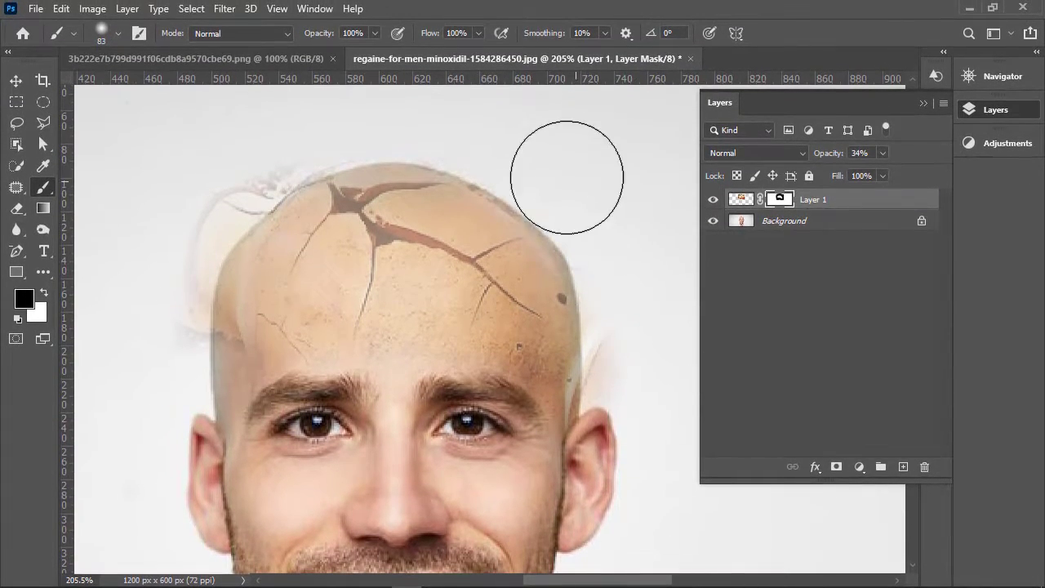
mouse_move(567, 177)
left_mouse_down()
mouse_move(577, 156)
mouse_move(505, 102)
left_mouse_up()
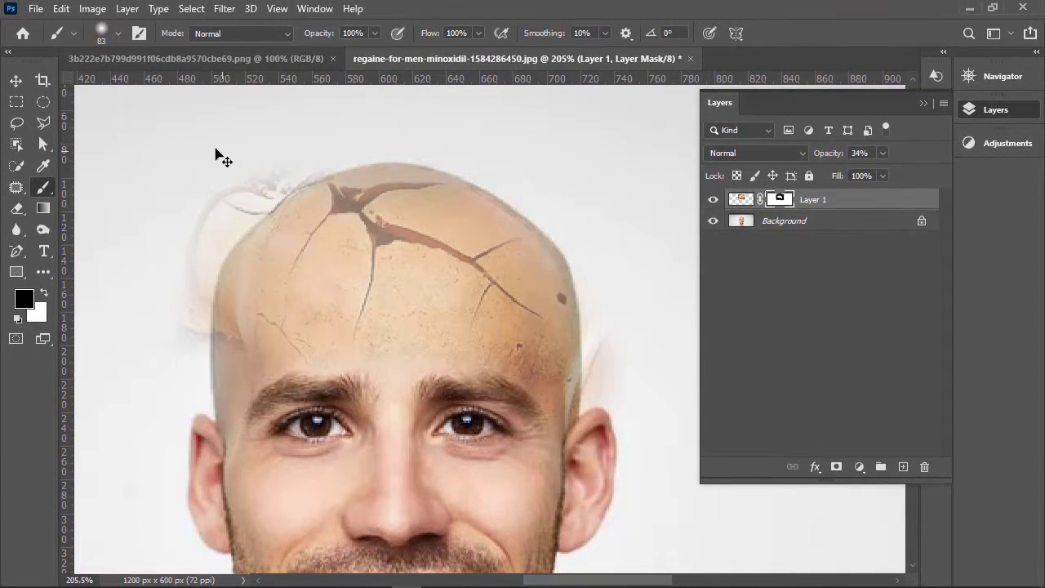
Step: Mask out the remaining pot rim and background along the head's left edge down to the ear
left_click_drag(168, 123, 534, 314)
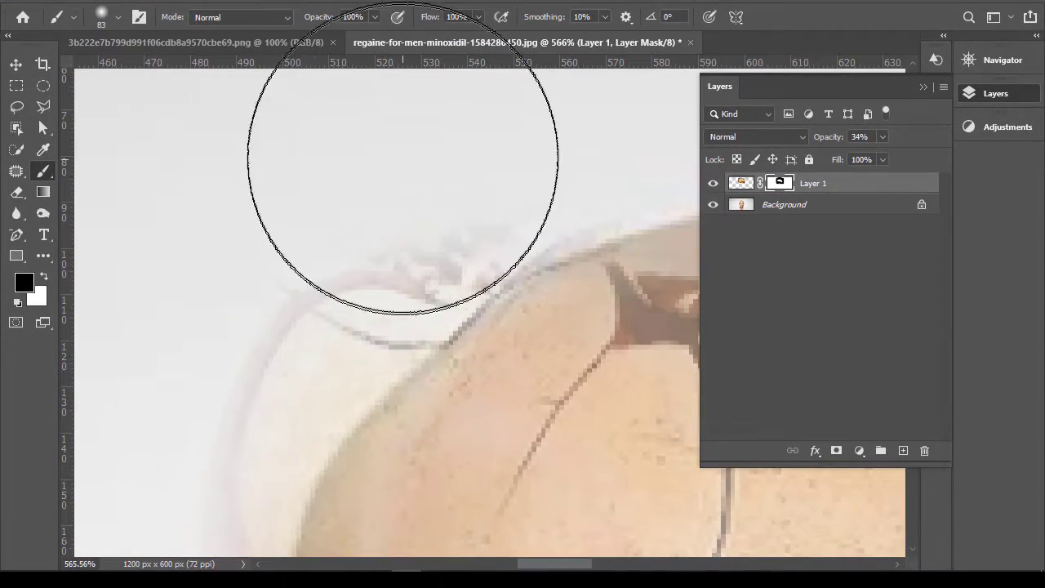
mouse_move(402, 159)
left_mouse_down()
mouse_move(314, 230)
mouse_move(343, 249)
mouse_move(339, 238)
mouse_move(293, 304)
mouse_move(357, 230)
left_mouse_up()
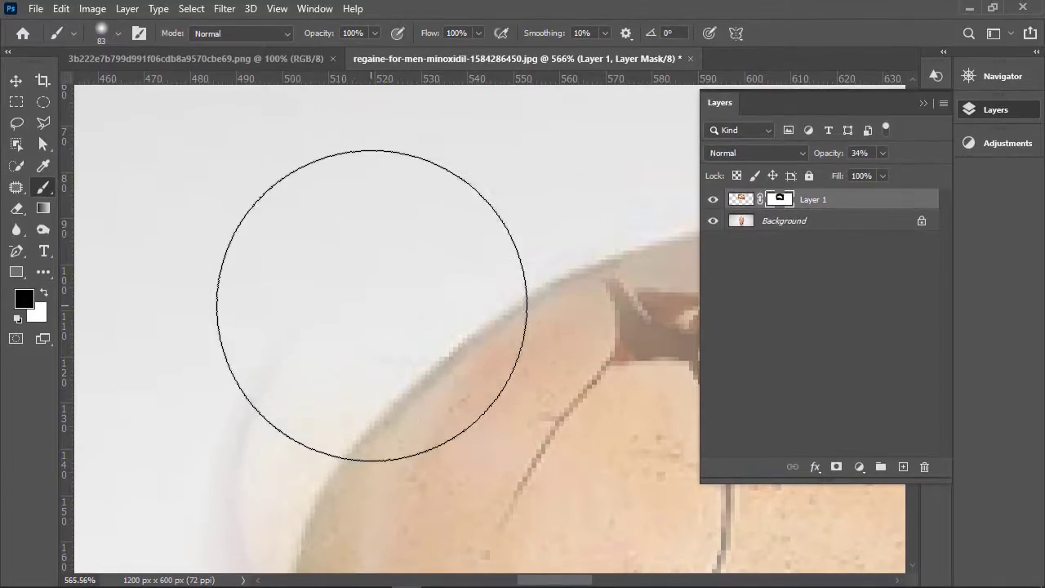
left_click_drag(372, 305, 468, 119)
mouse_move(360, 181)
left_mouse_down()
mouse_move(270, 321)
mouse_move(280, 164)
mouse_move(297, 119)
left_mouse_up()
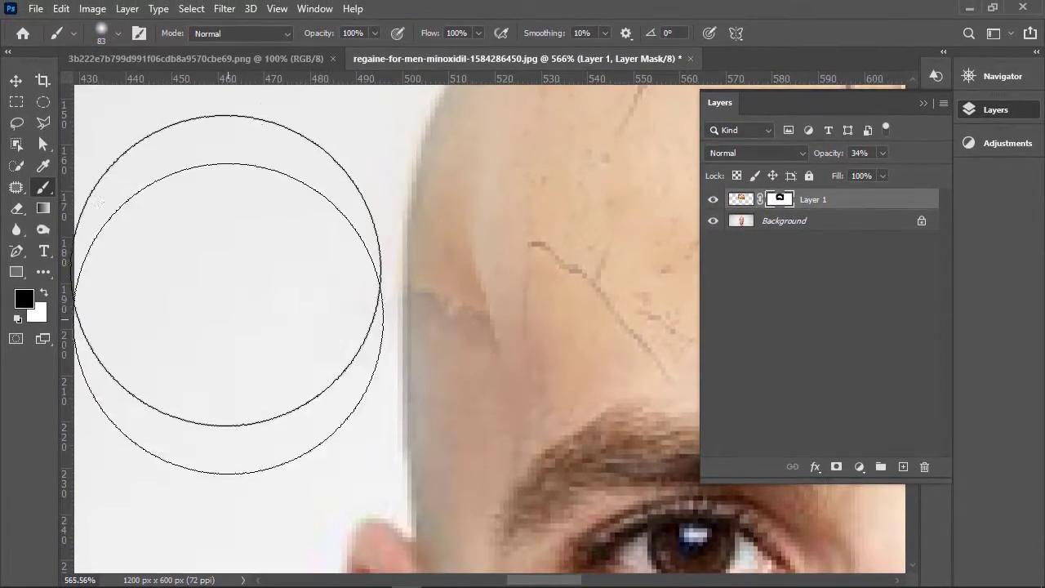
left_click_drag(283, 390, 250, 173)
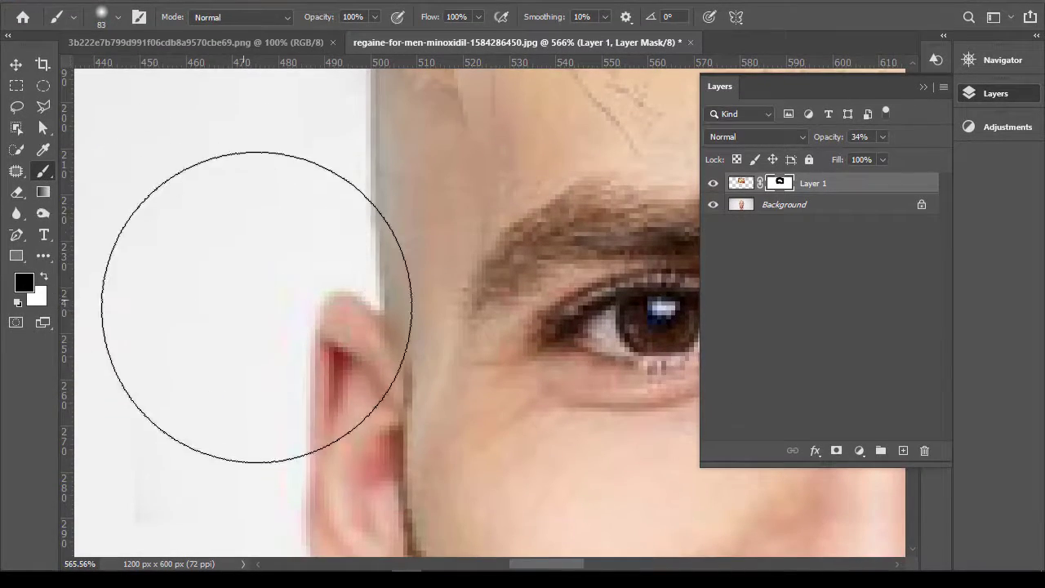
Step: Mask out the leftover pot fragment beside the head, just above the ear on the image's right side
key("ctrl+0")
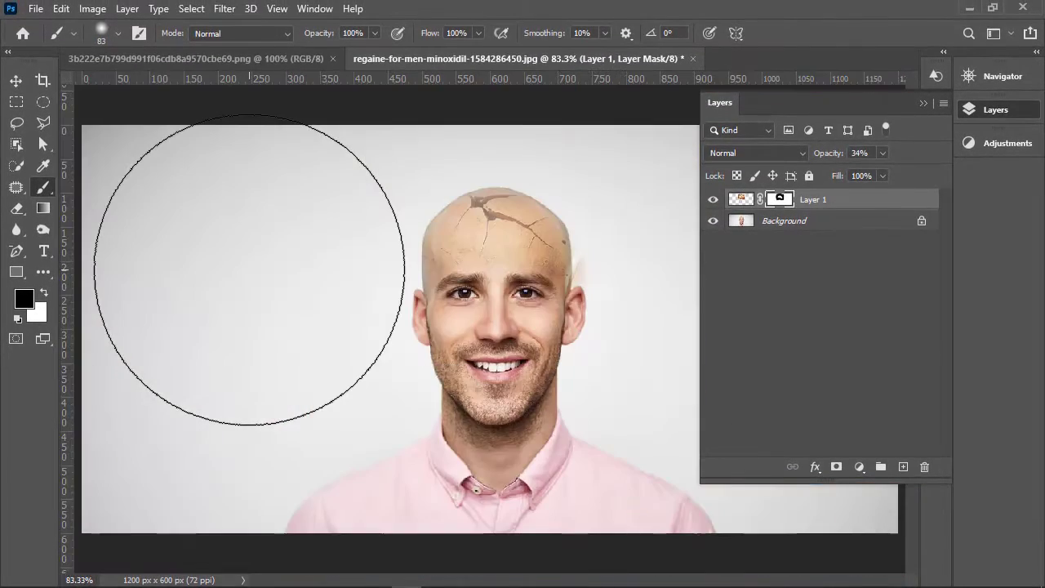
left_click_drag(340, 150, 469, 247)
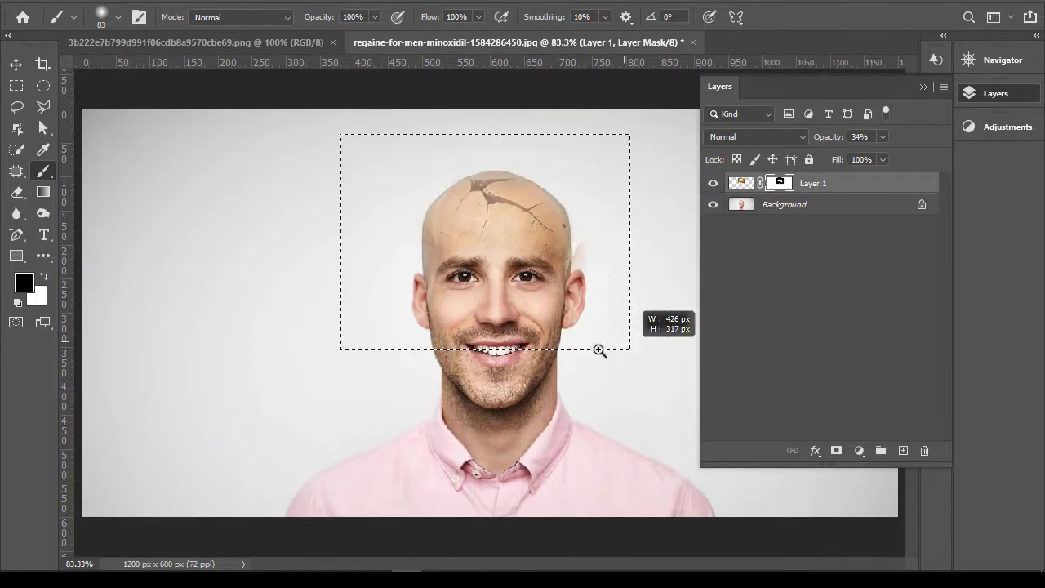
left_click_drag(598, 350, 599, 349)
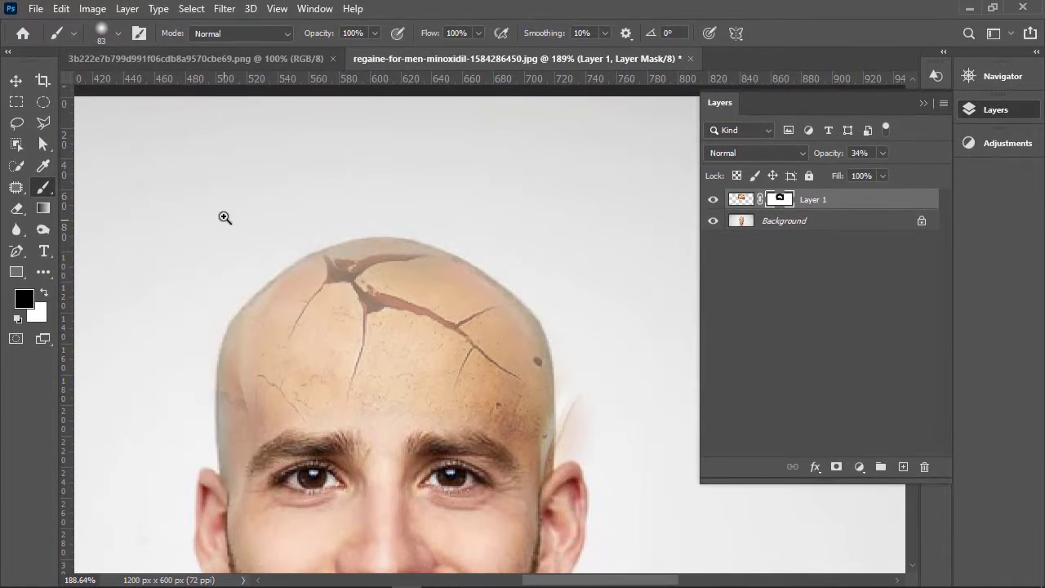
left_click_drag(224, 217, 576, 424)
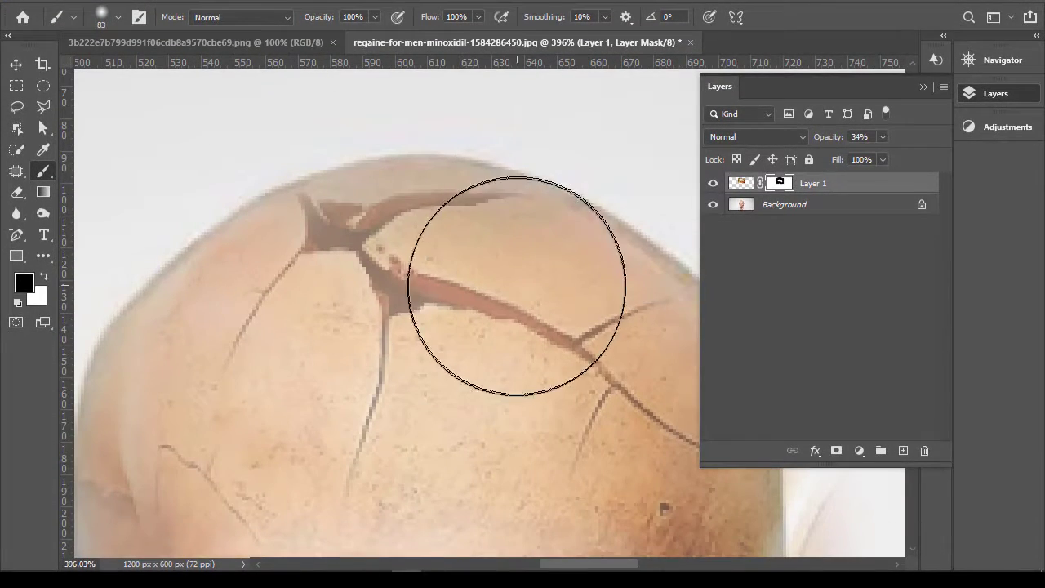
left_click_drag(450, 351, 442, 348)
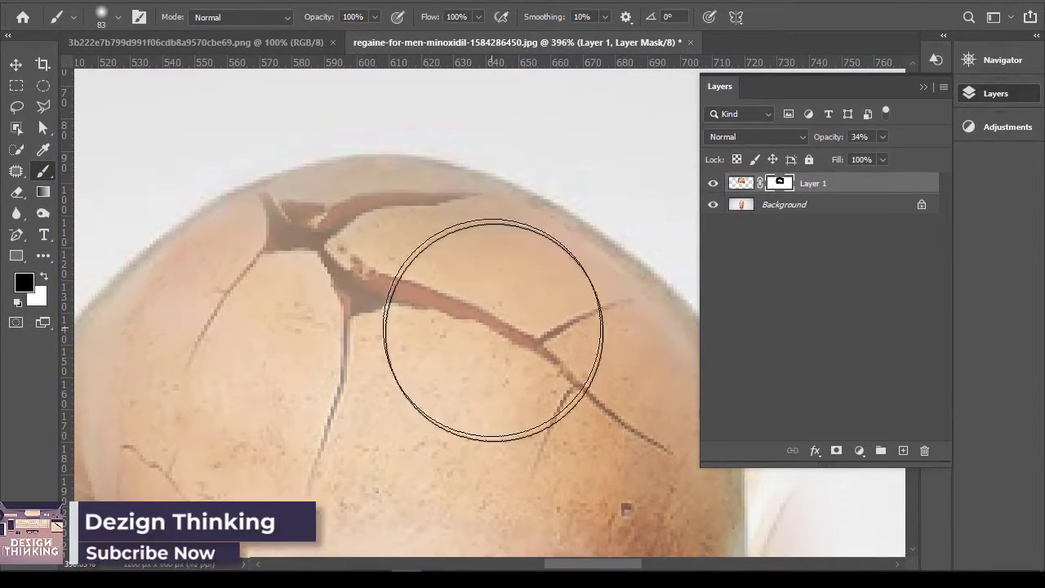
left_click_drag(493, 330, 420, 337)
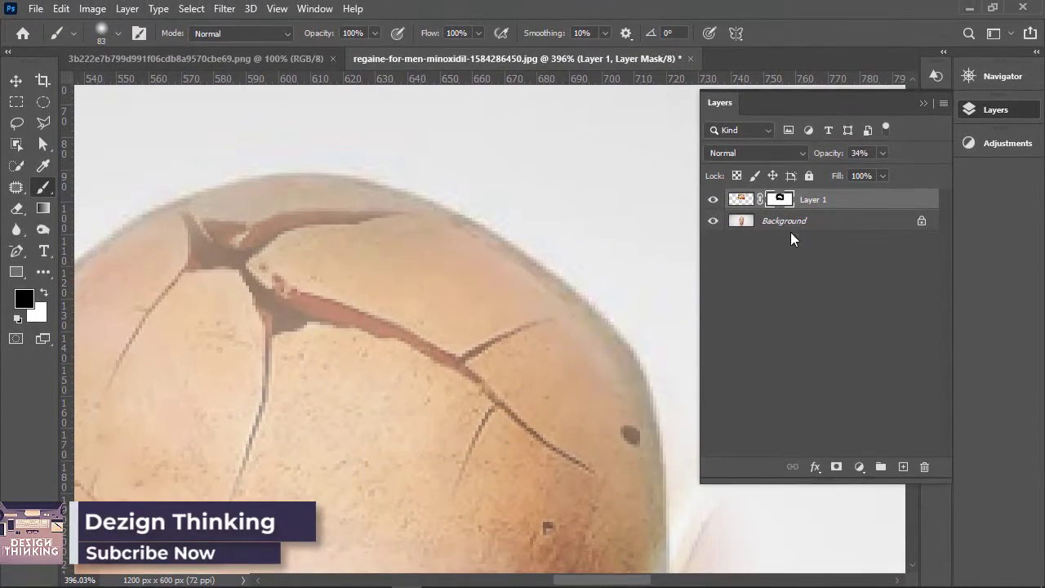
key("ctrl+1")
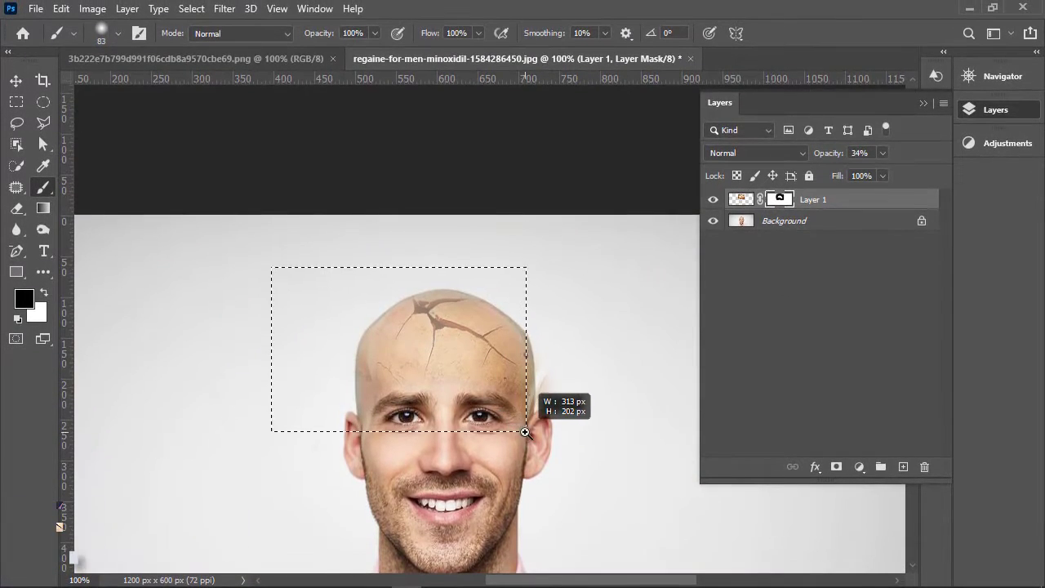
left_click_drag(525, 431, 563, 444)
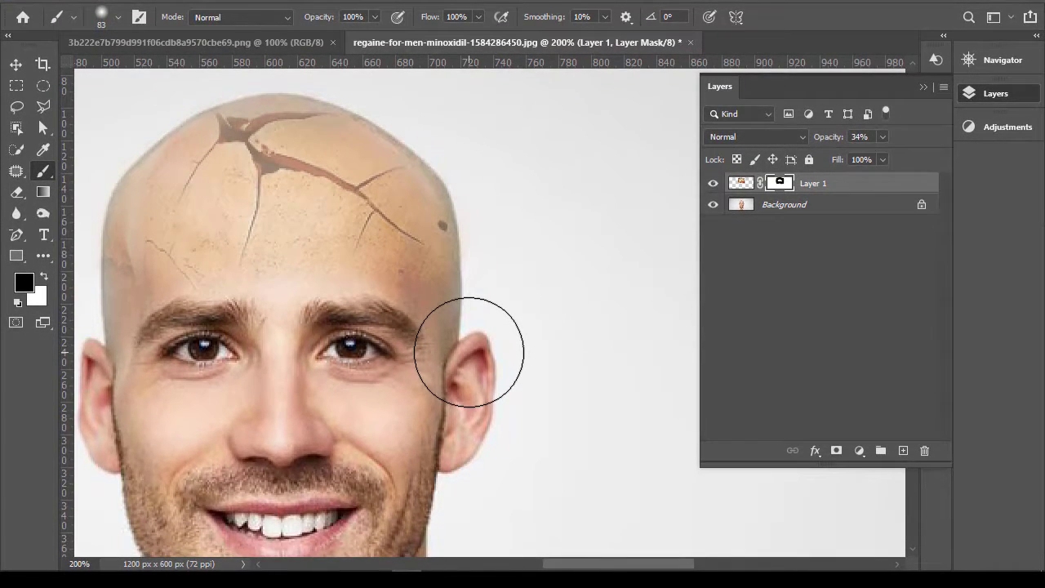
Step: Raise the pot layer's opacity to 100%
key("ctrl+0")
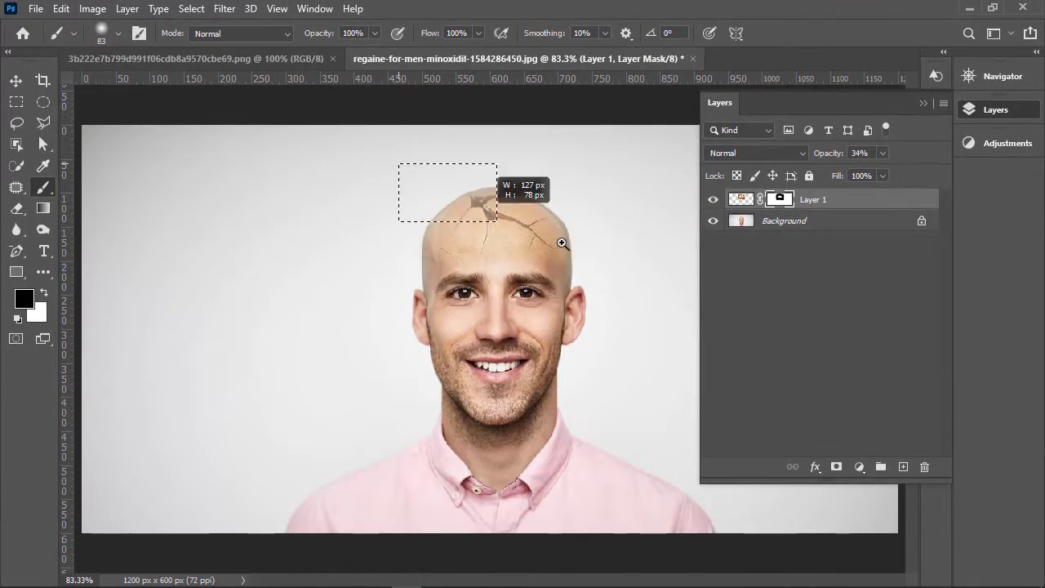
left_click_drag(562, 243, 628, 290)
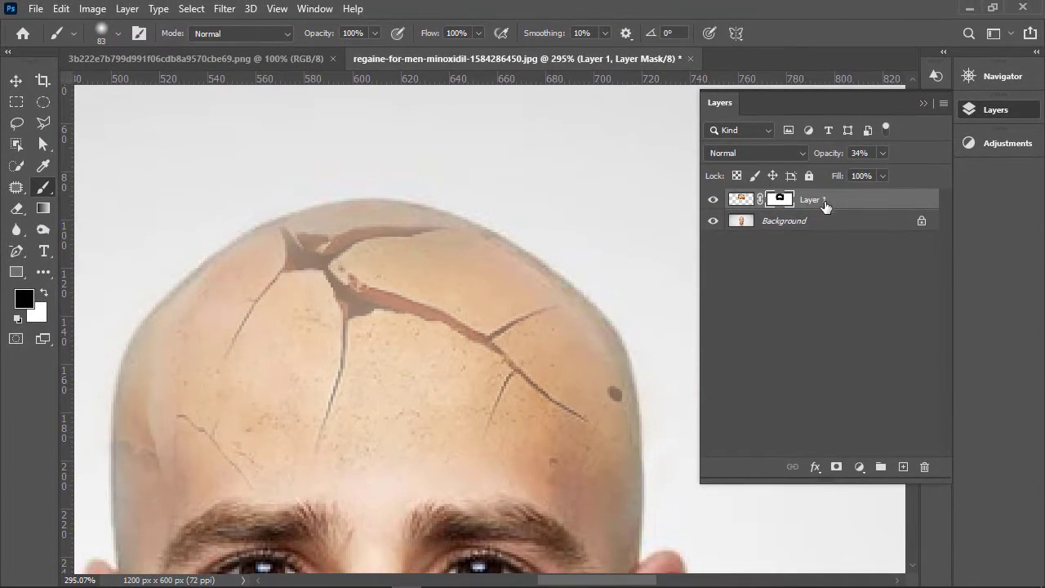
left_click(882, 175)
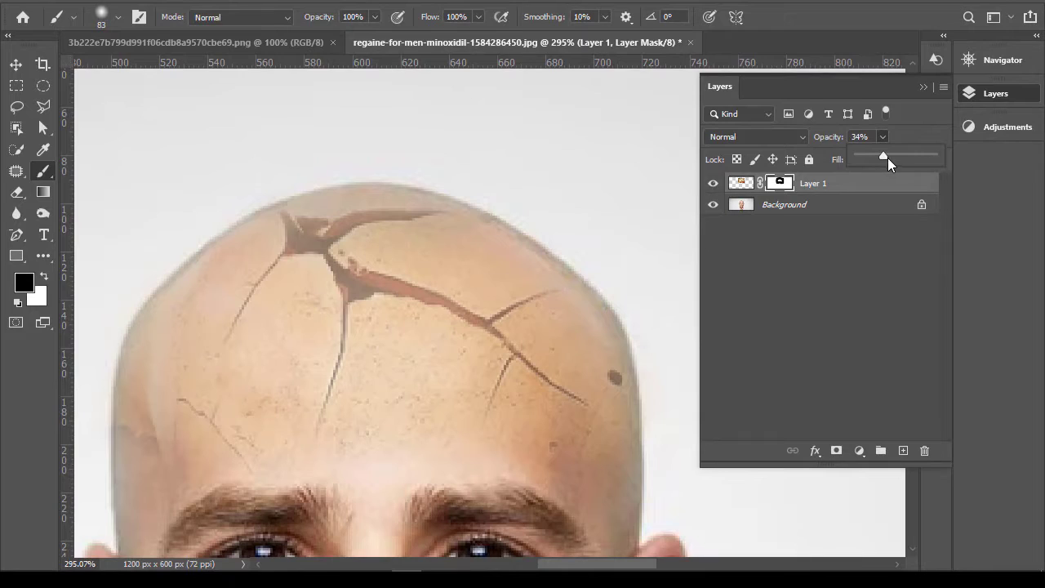
left_click_drag(887, 158, 944, 154)
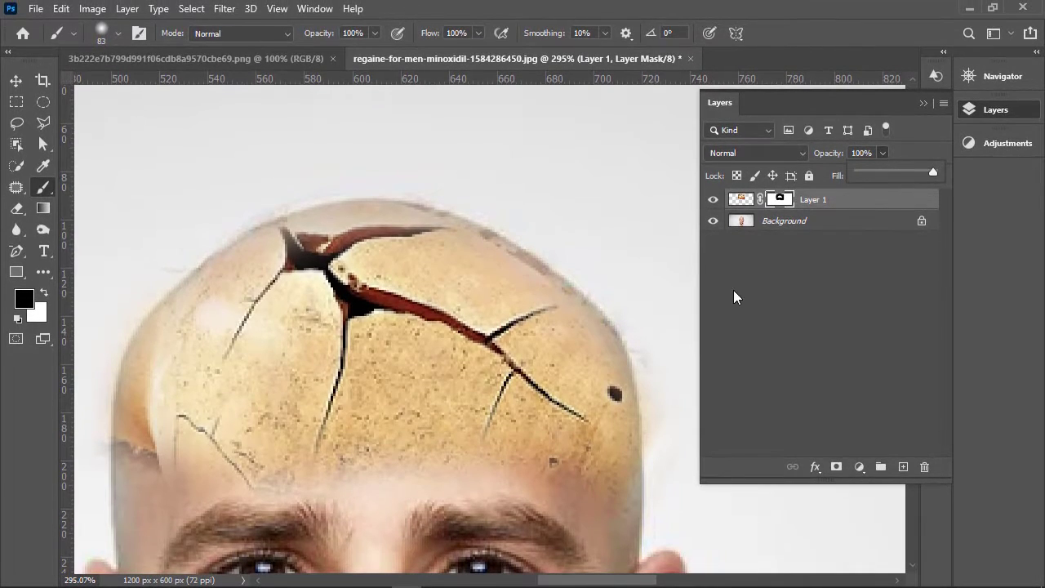
Step: Paint the pot layer's mask black along the head's outline and over the leftover pot edge at the temple on the image's left side
key("ctrl+1")
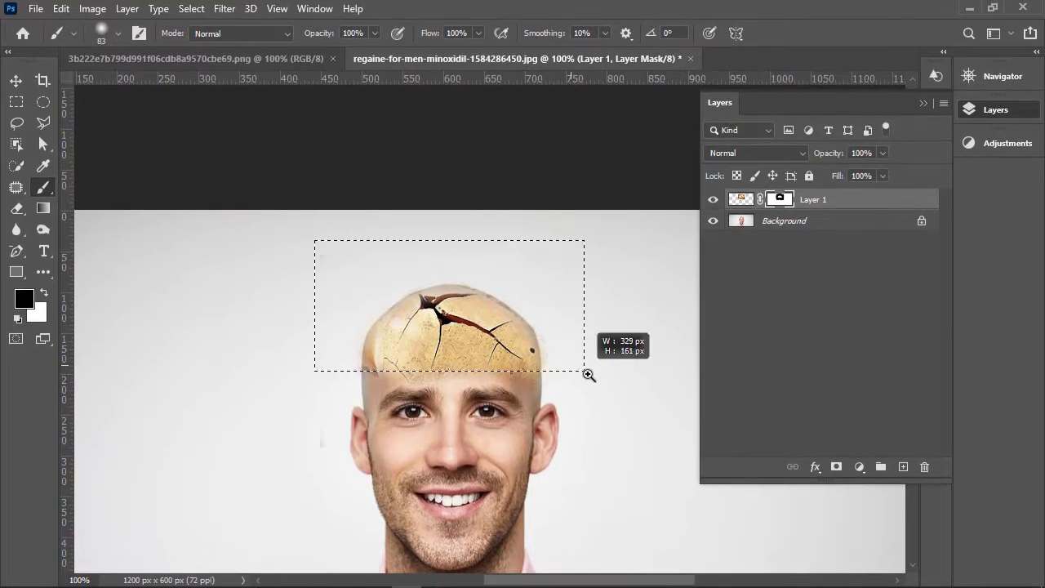
left_click_drag(588, 375, 588, 375)
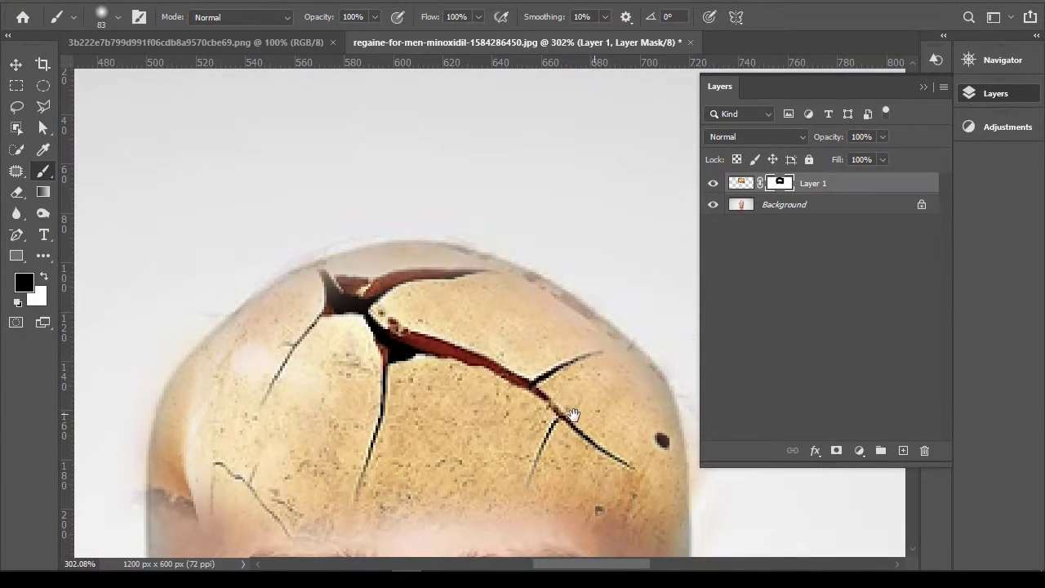
left_click_drag(574, 415, 552, 416)
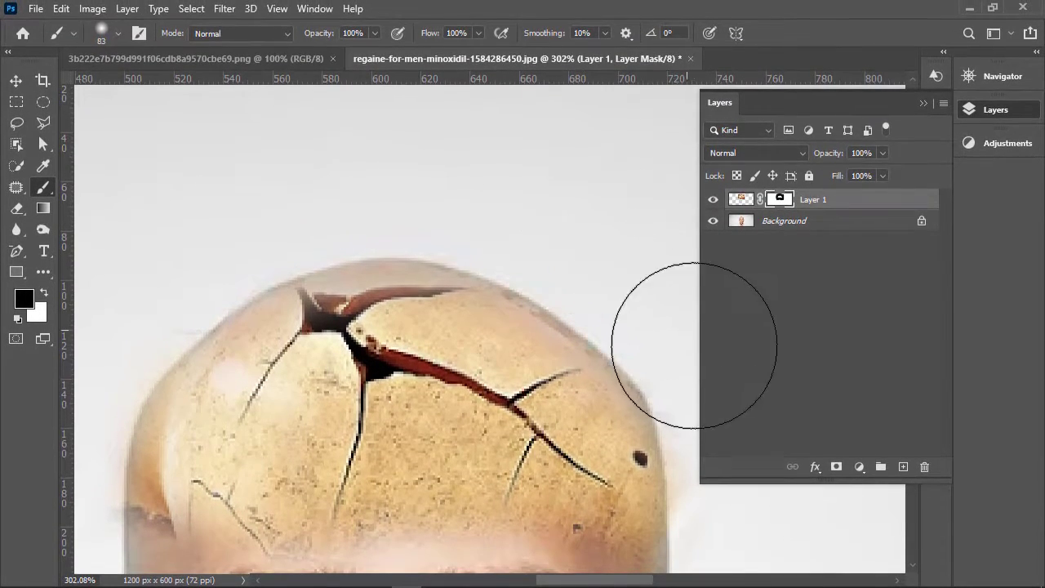
left_click(717, 369)
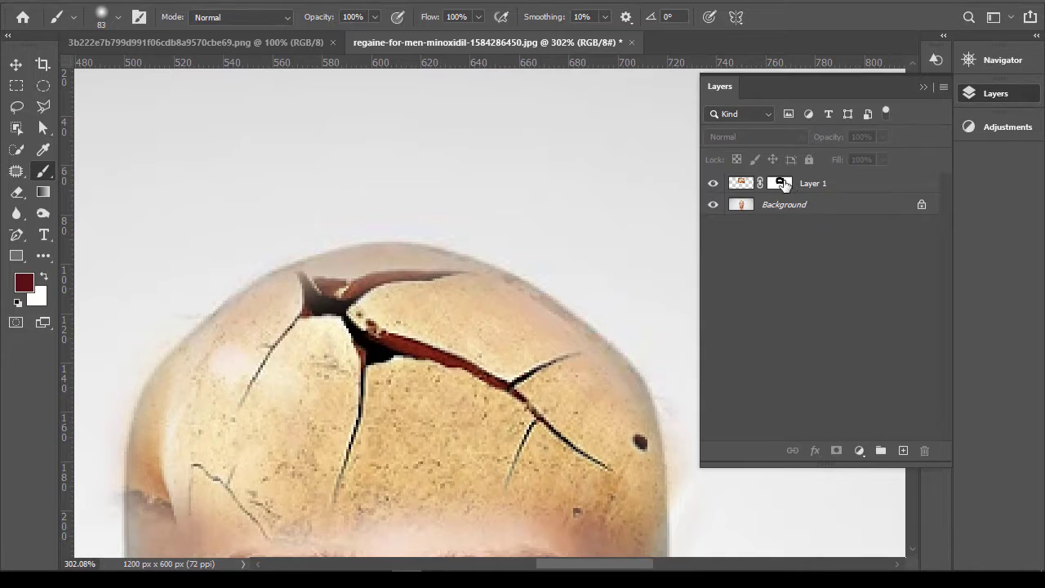
left_click(782, 185)
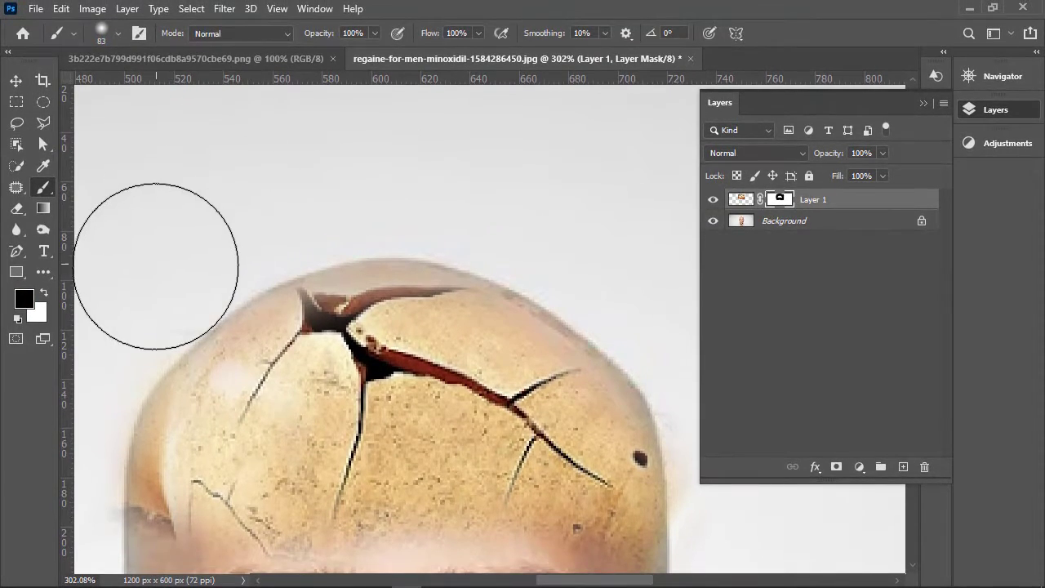
mouse_move(252, 292)
left_mouse_down()
mouse_move(378, 205)
mouse_move(395, 177)
left_mouse_up()
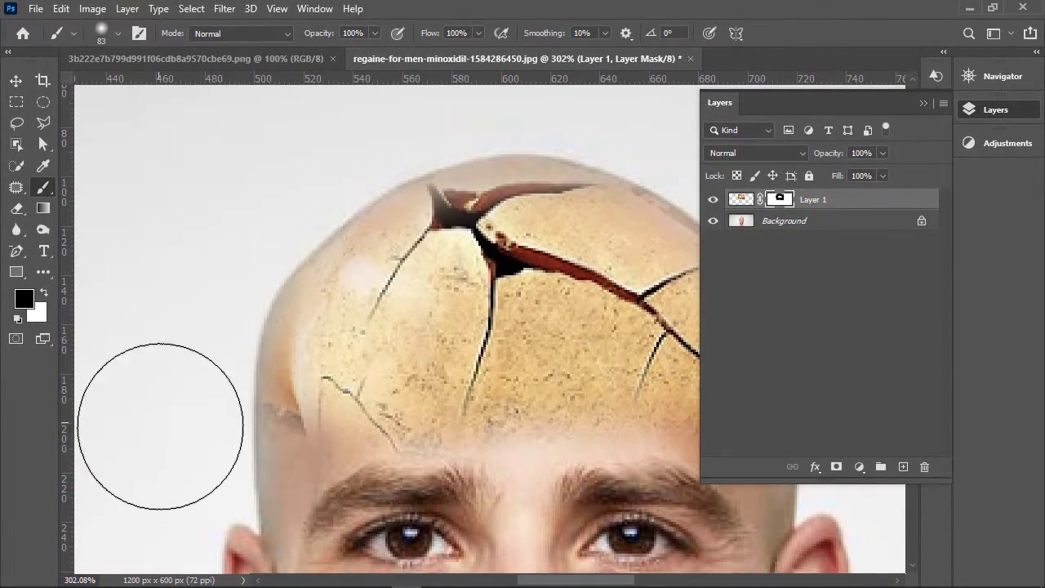
left_click_drag(425, 455, 359, 351)
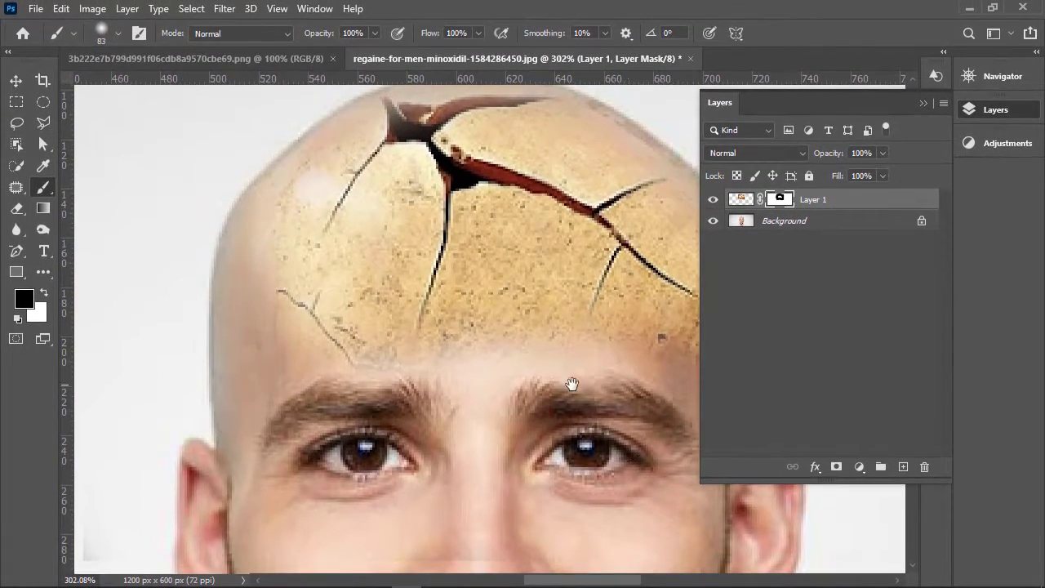
left_click_drag(444, 439, 304, 437)
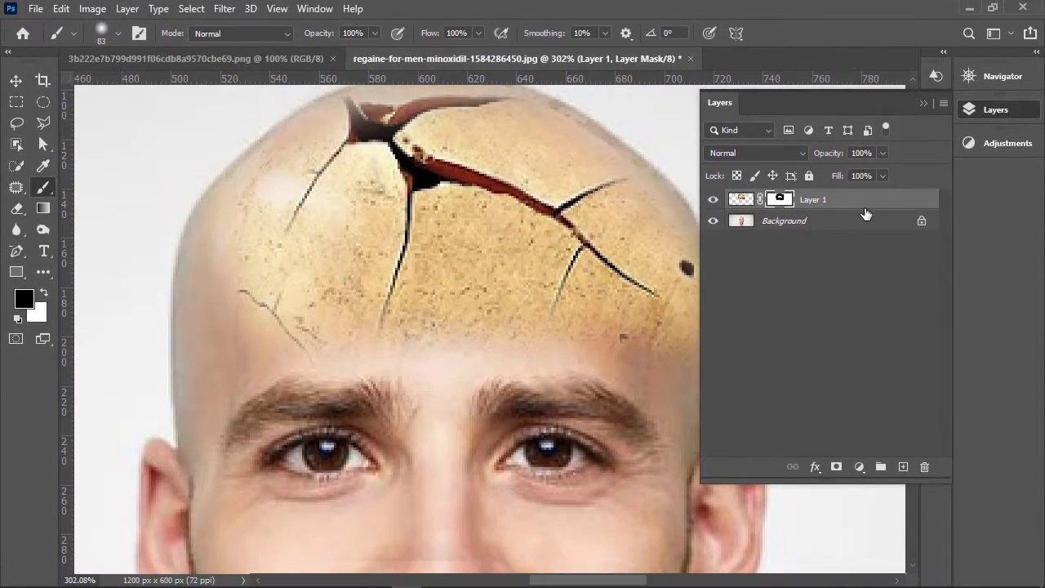
Step: Target the pot layer's image instead of its mask and open the Hue/Saturation adjustment for it
left_click(860, 457)
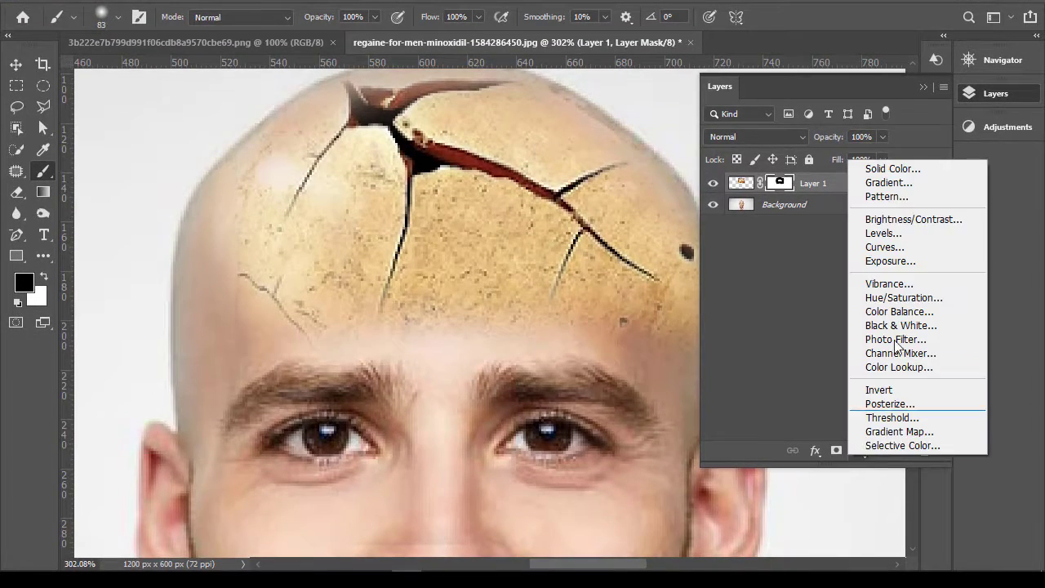
left_click(865, 222)
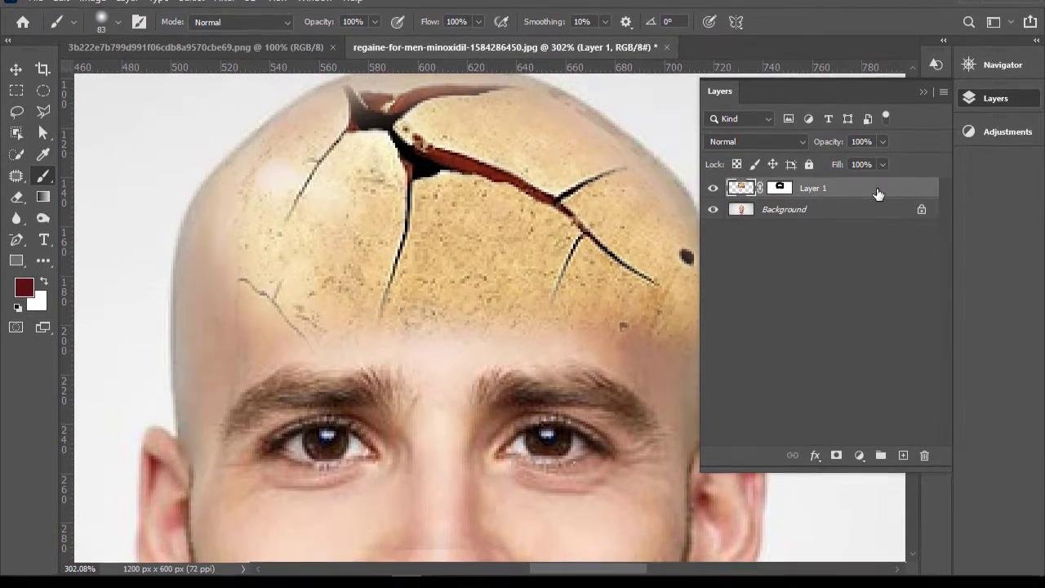
key("ctrl+u")
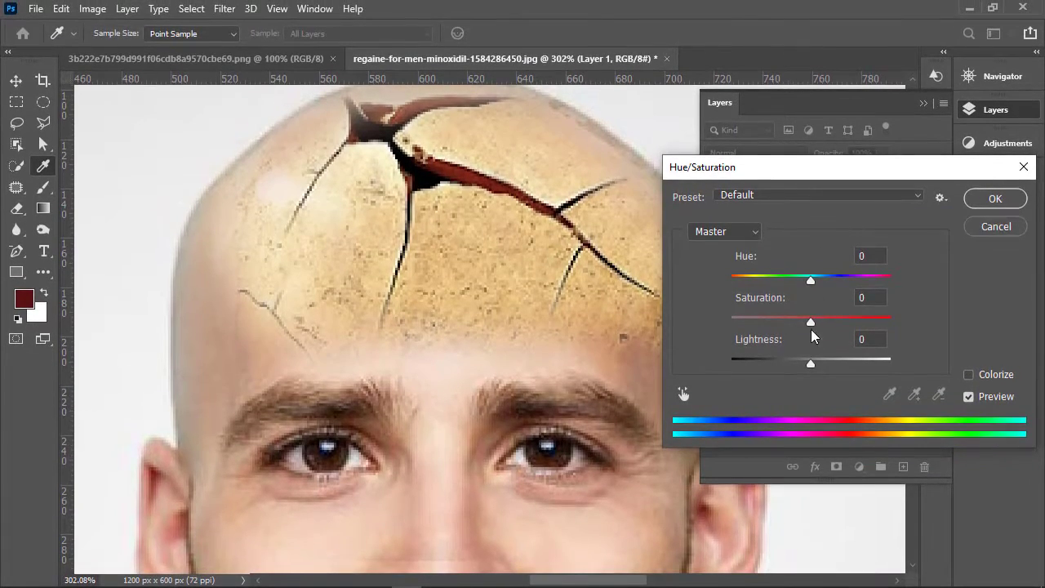
Step: Try hue +7, saturation -47 and lightness +39 on the pot image
left_click_drag(812, 363, 850, 349)
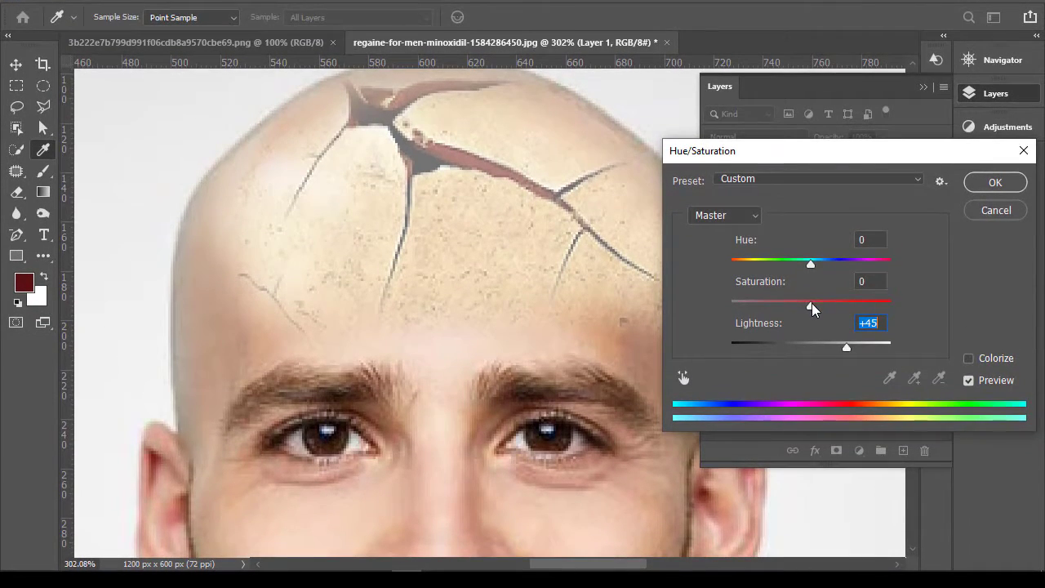
left_click_drag(811, 305, 782, 322)
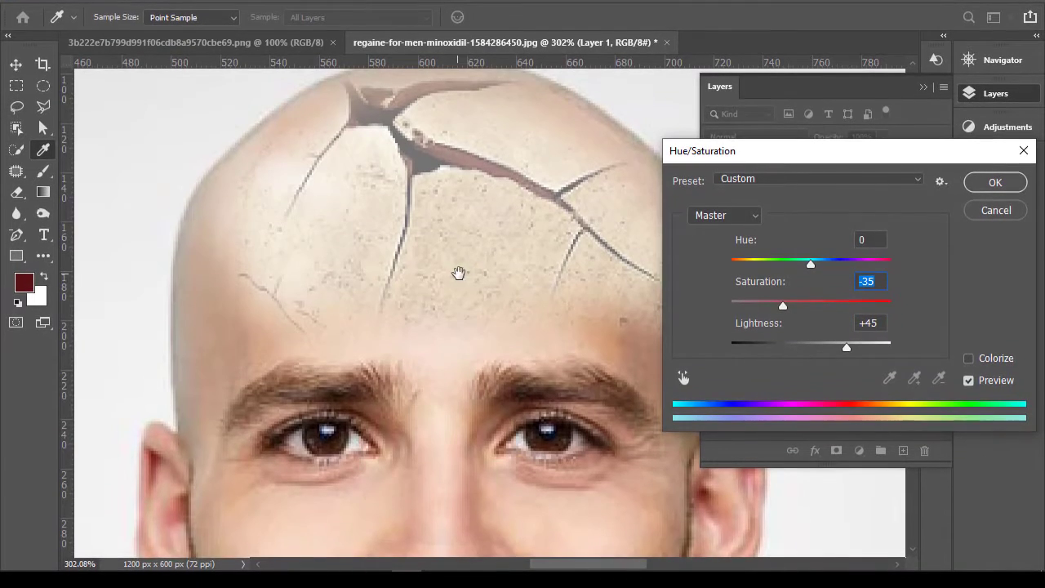
left_click_drag(459, 273, 405, 326)
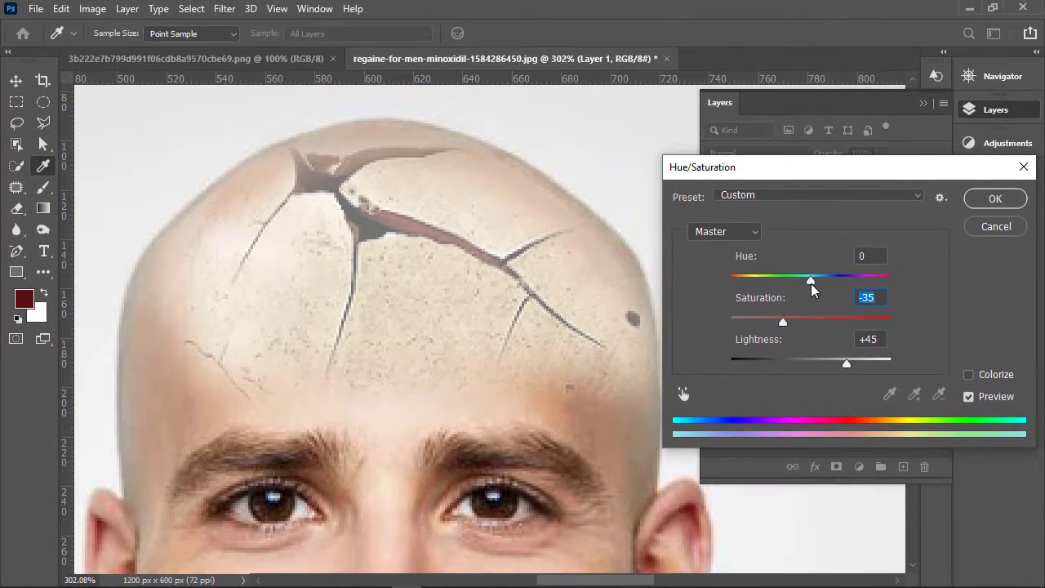
left_click_drag(812, 282, 817, 271)
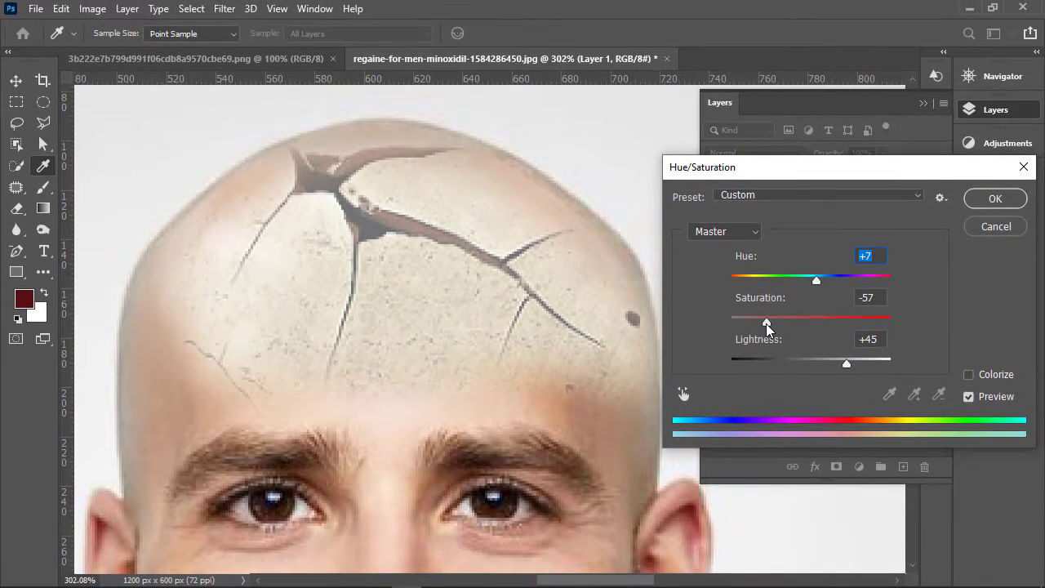
left_click_drag(767, 326, 775, 329)
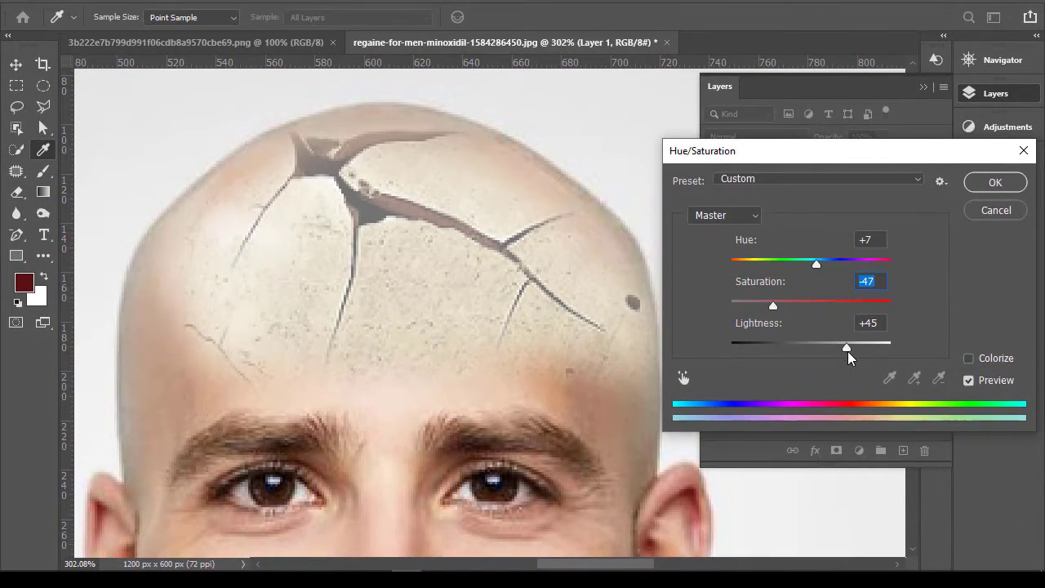
mouse_move(849, 353)
left_mouse_down()
mouse_move(839, 369)
mouse_move(845, 349)
left_mouse_up()
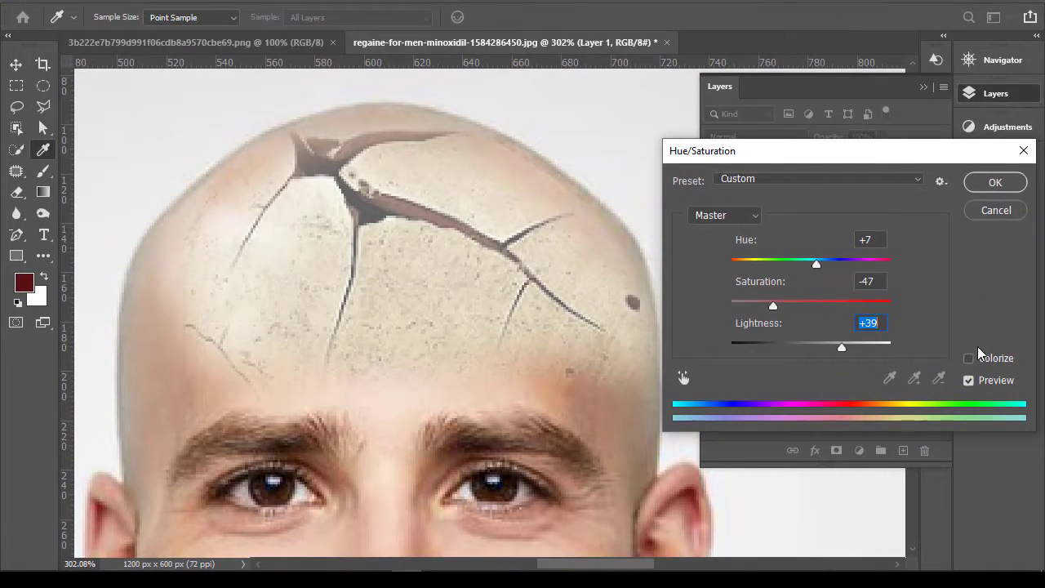
Step: Colorize the pot image with hue 156, saturation 0 and lightness 0, and apply the adjustment
left_click(978, 357)
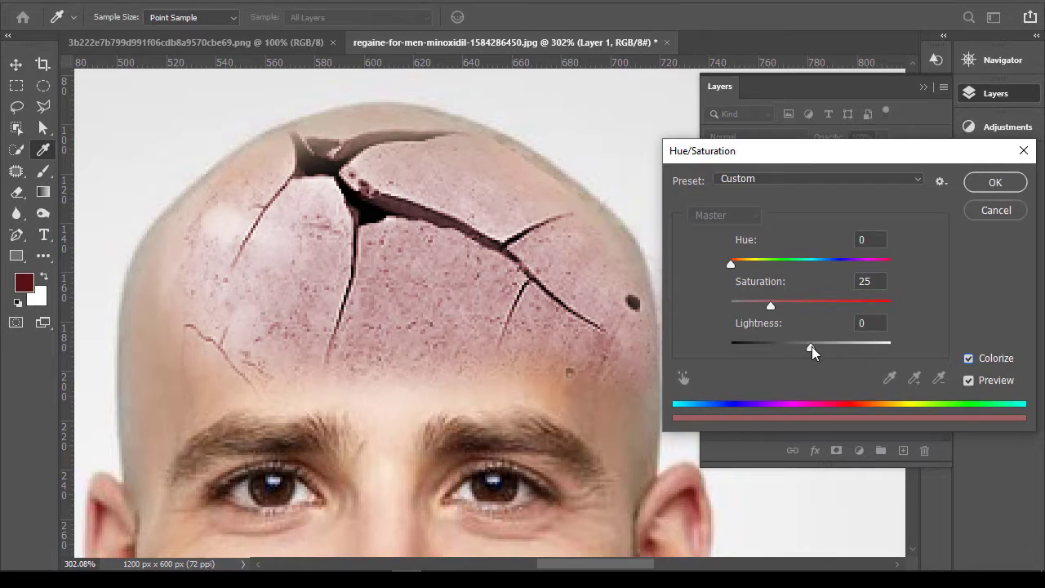
left_click_drag(812, 351, 850, 363)
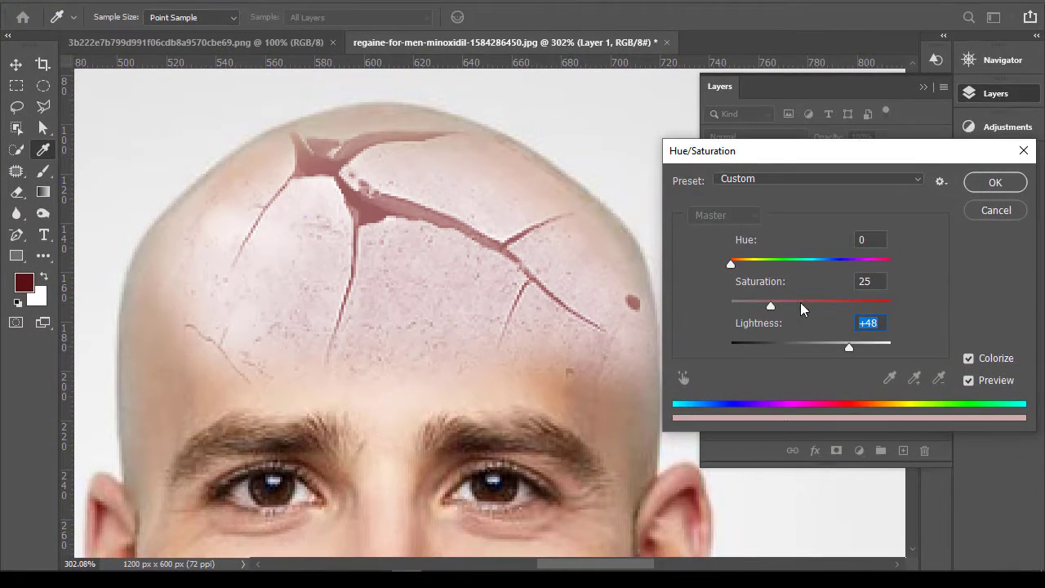
left_click_drag(731, 264, 745, 264)
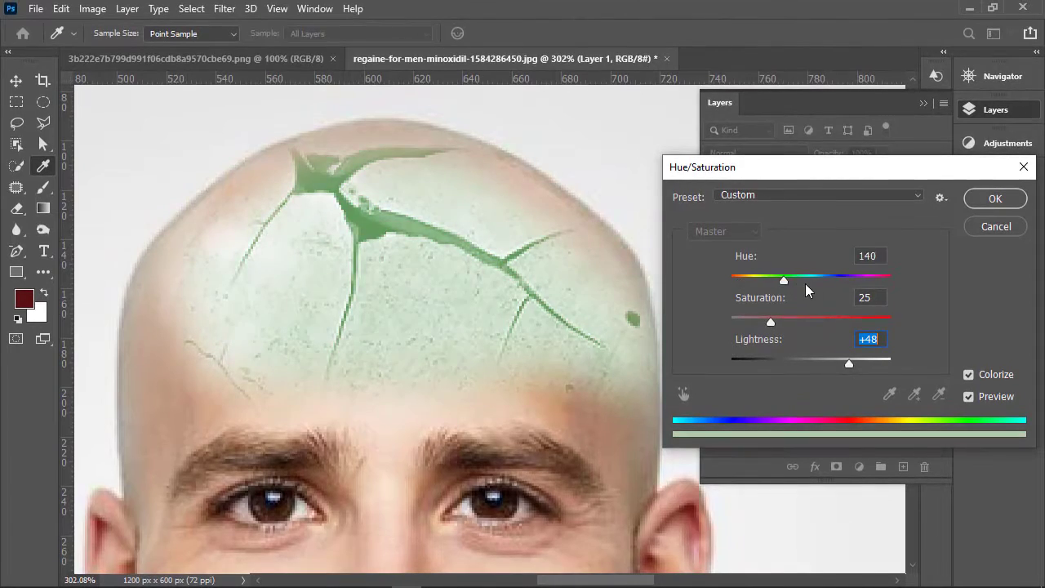
left_click_drag(807, 290, 816, 314)
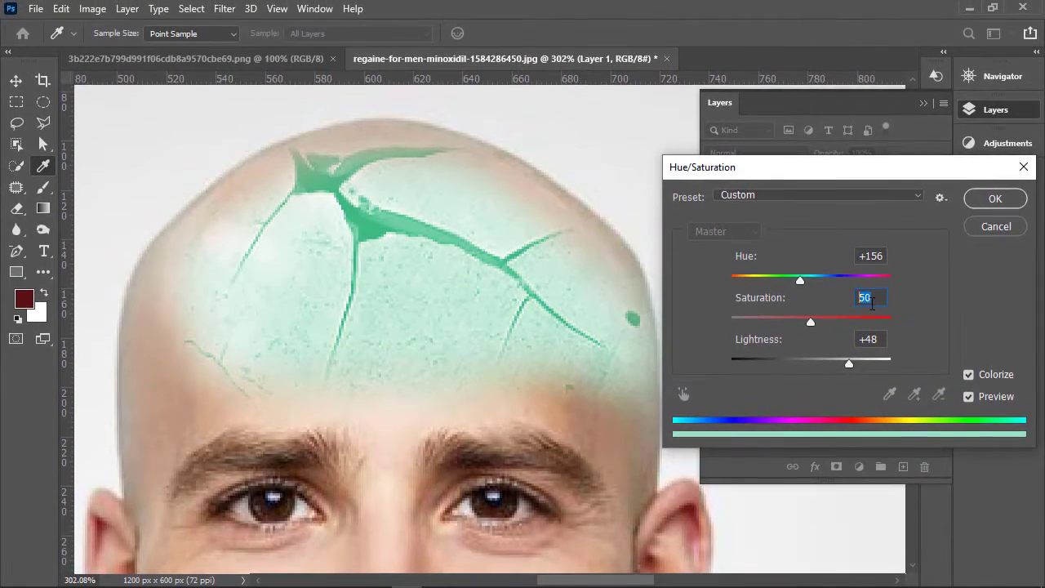
type("0")
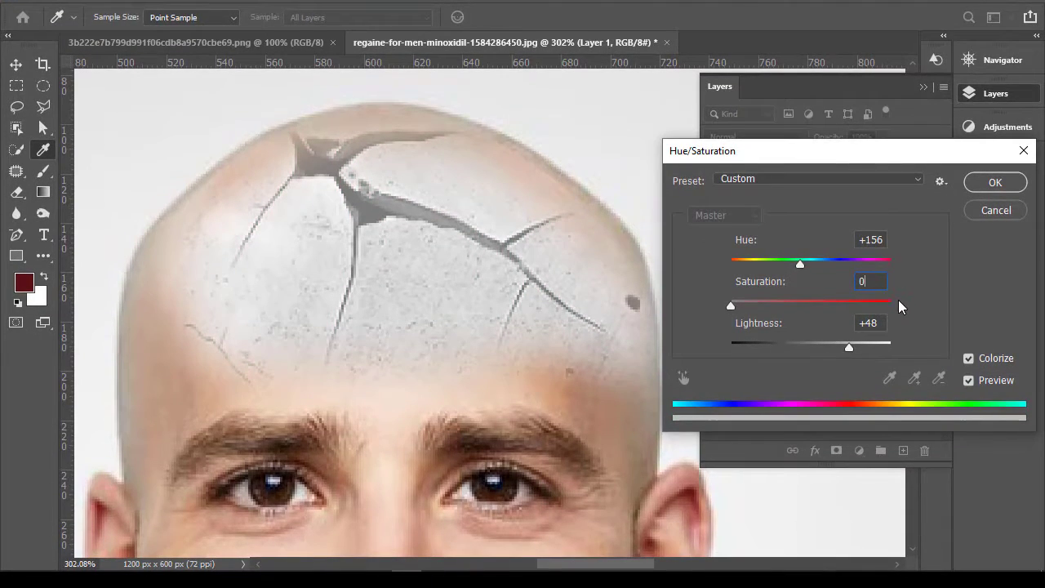
key("Tab")
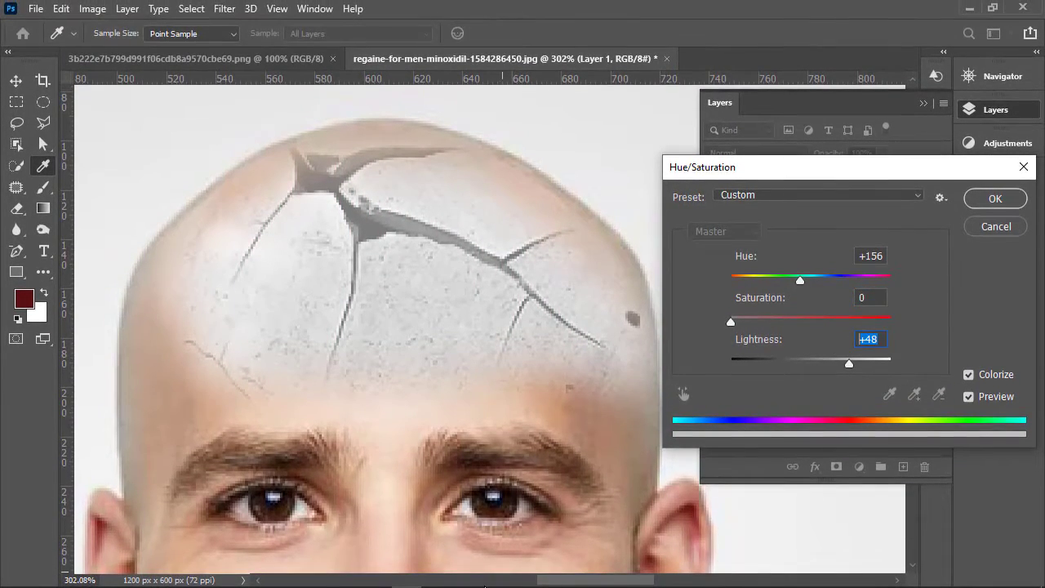
type("0")
key("Return")
key("b")
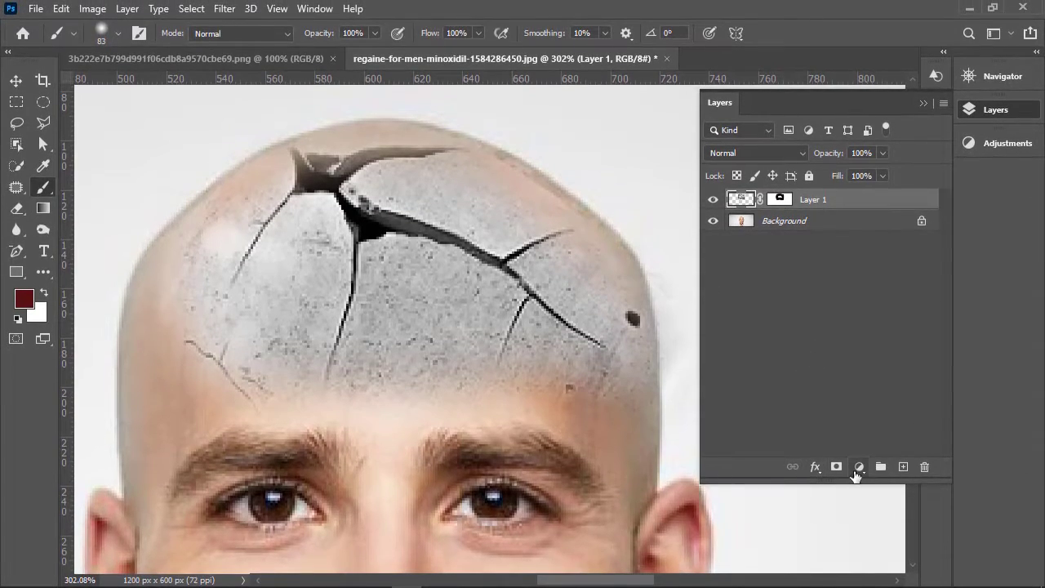
Step: Add a Hue/Saturation adjustment layer above the pot layer and turn on its Colorize option
left_click(858, 469)
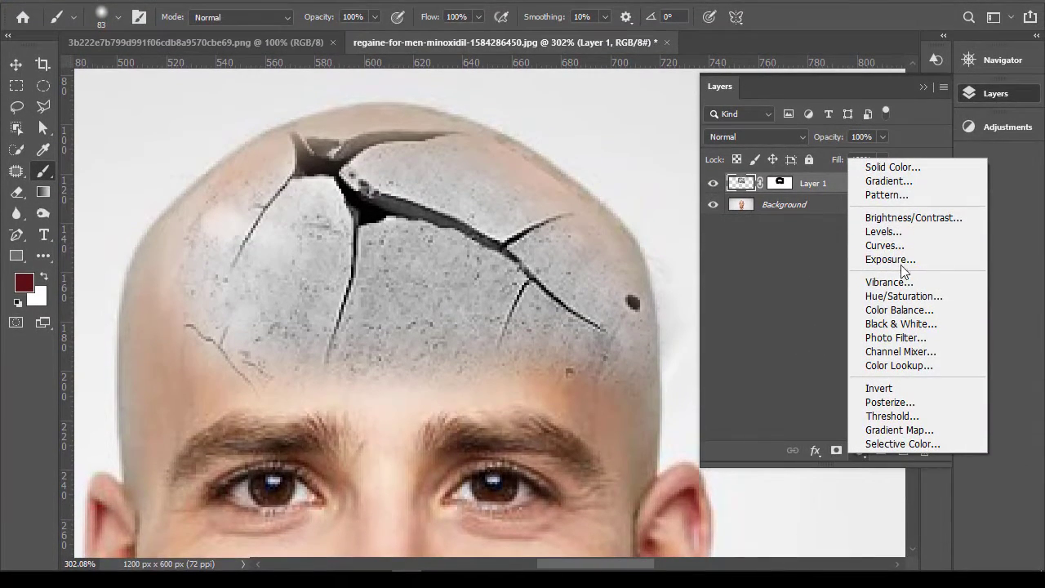
left_click(899, 295)
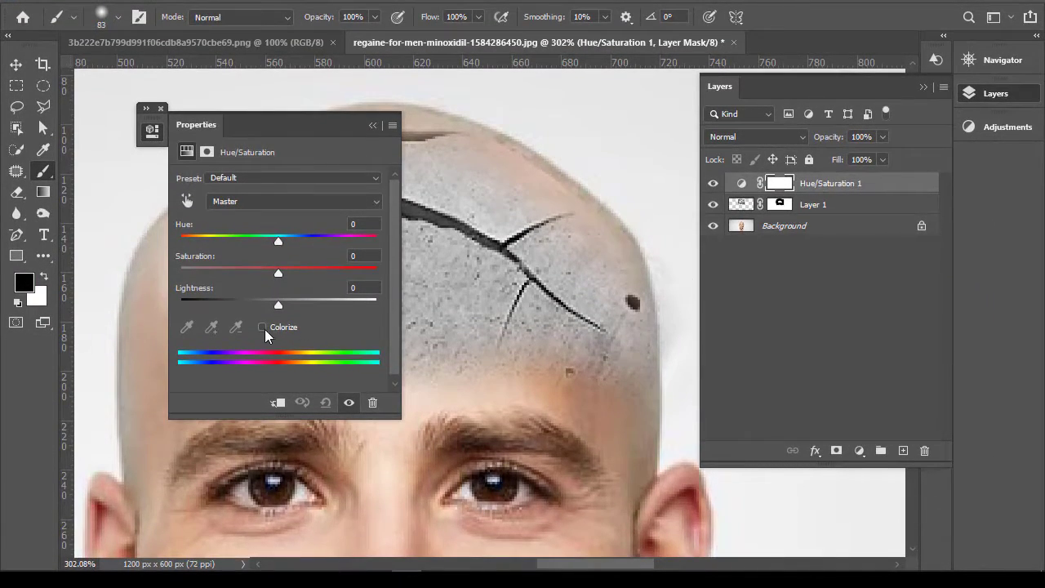
left_click(262, 328)
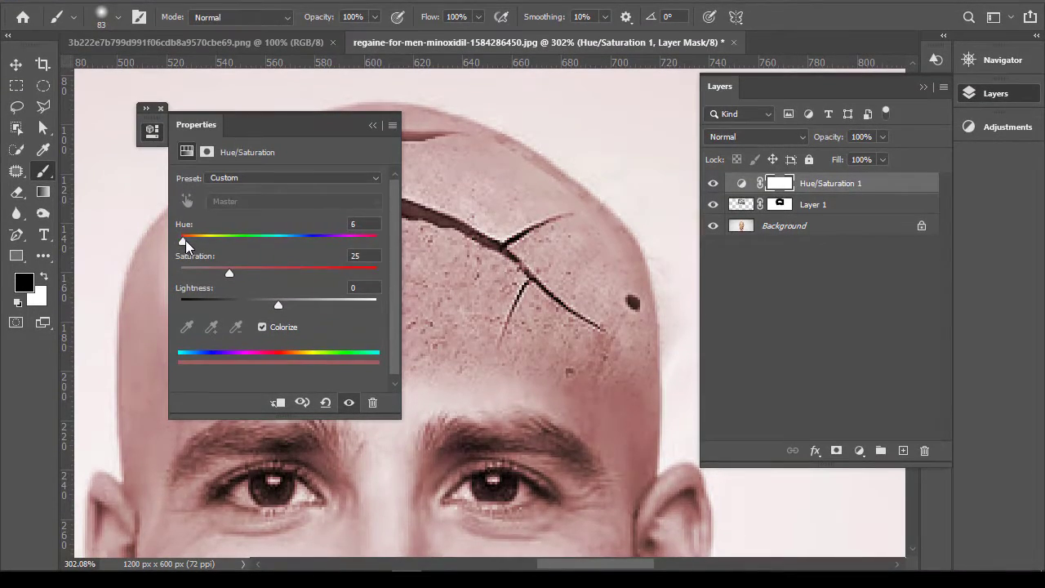
Step: Try different colorize hues on the Hue/Saturation layer, ending at hue 38 with saturation 33
left_click_drag(186, 246, 212, 261)
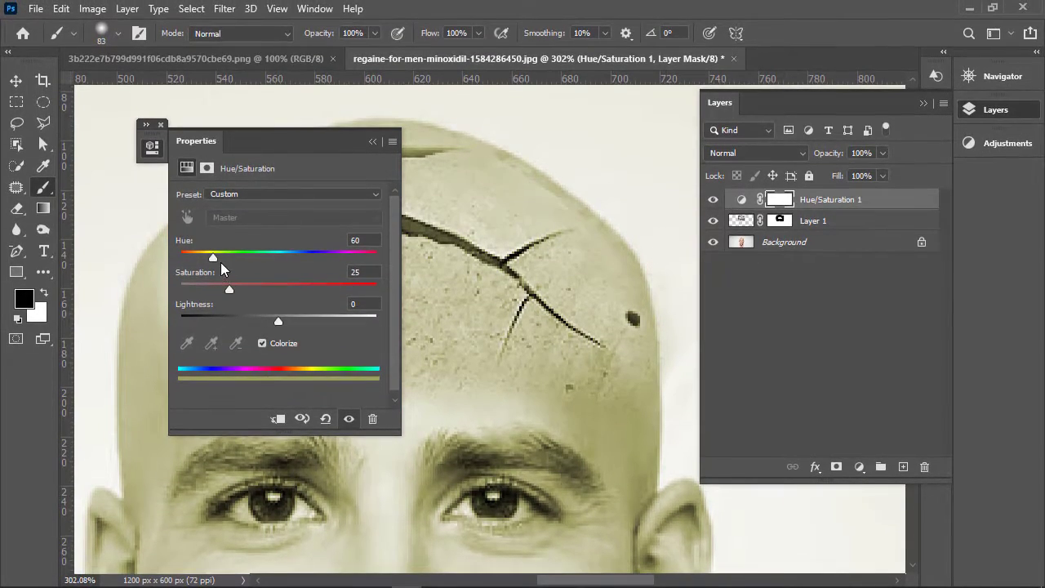
left_click_drag(212, 258, 316, 249)
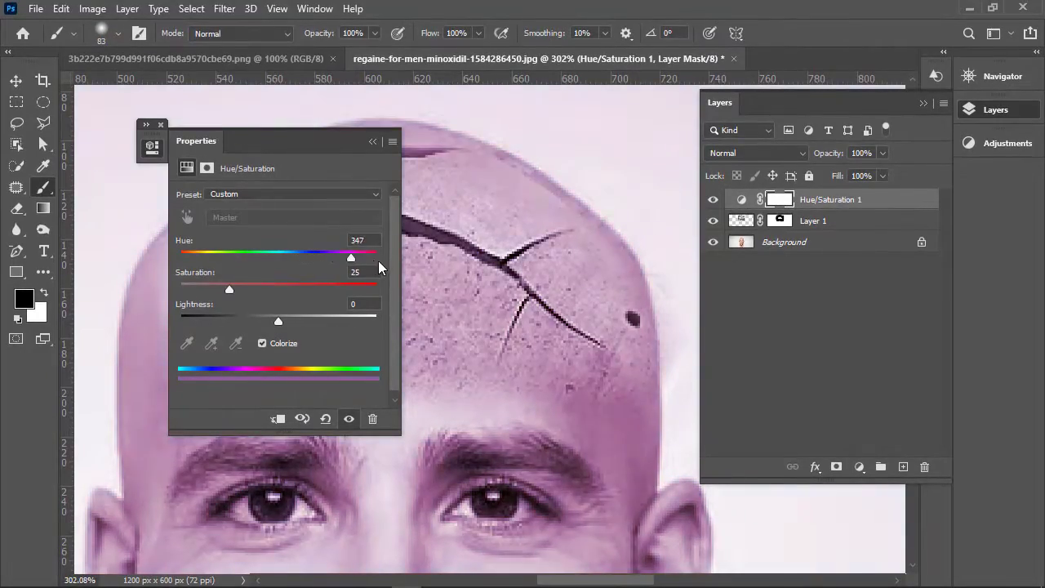
left_click_drag(379, 268, 377, 265)
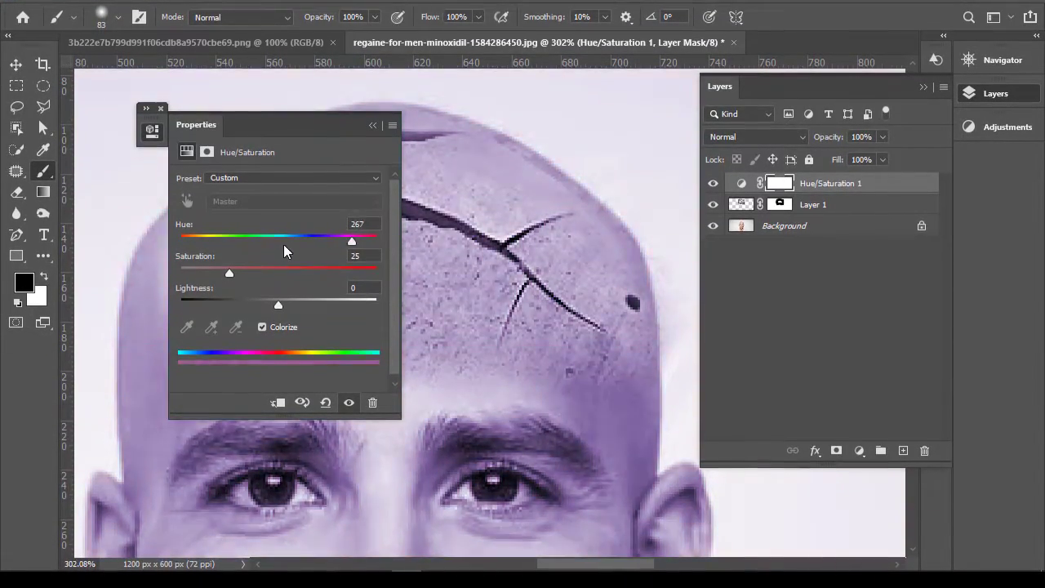
left_click_drag(285, 251, 245, 275)
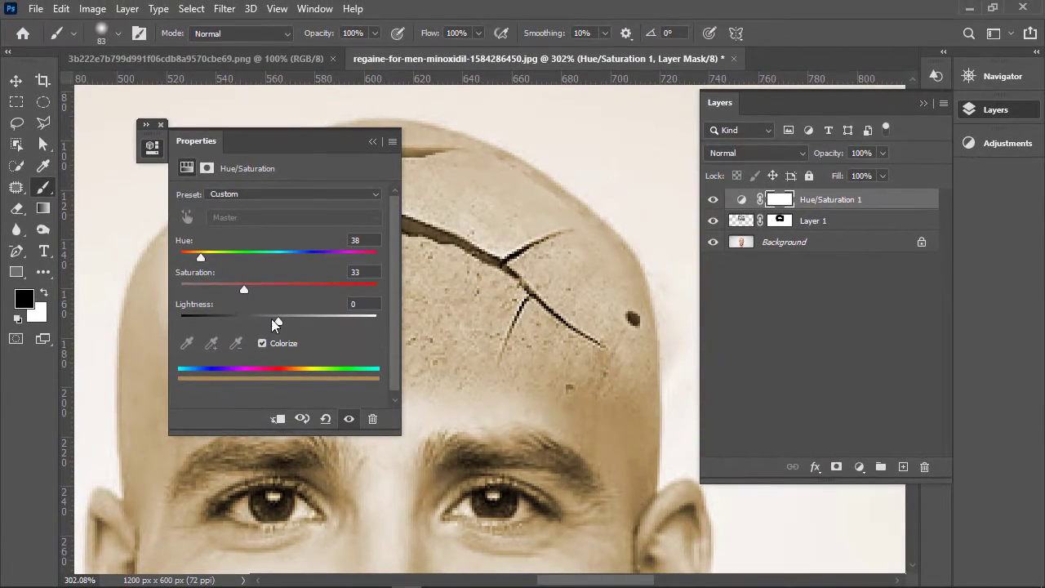
Step: Set the Hue/Saturation layer to hue 27, saturation 38 and lightness +21, and collapse its properties
left_click_drag(280, 322, 303, 305)
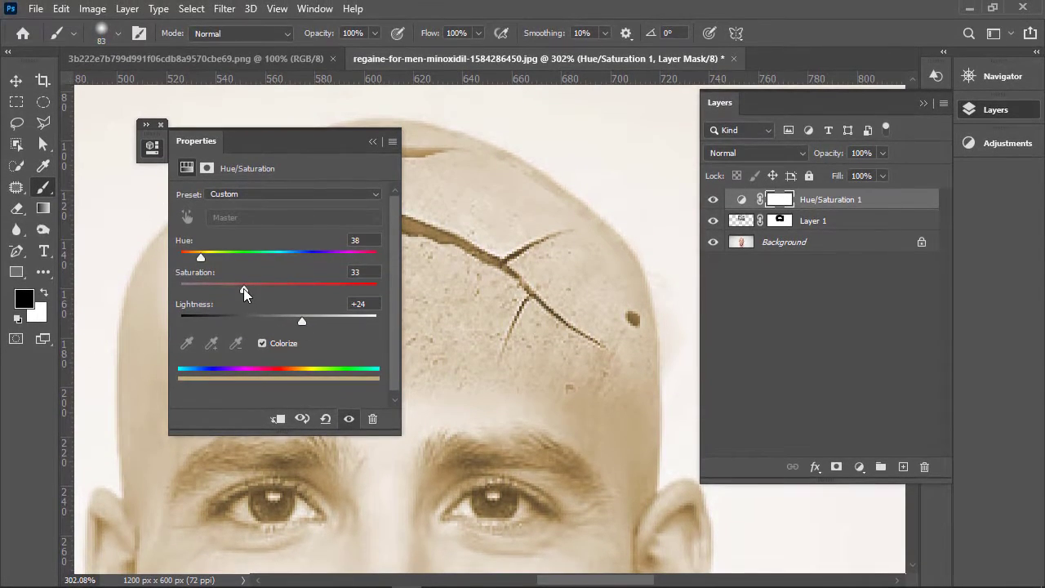
left_click_drag(243, 290, 256, 291)
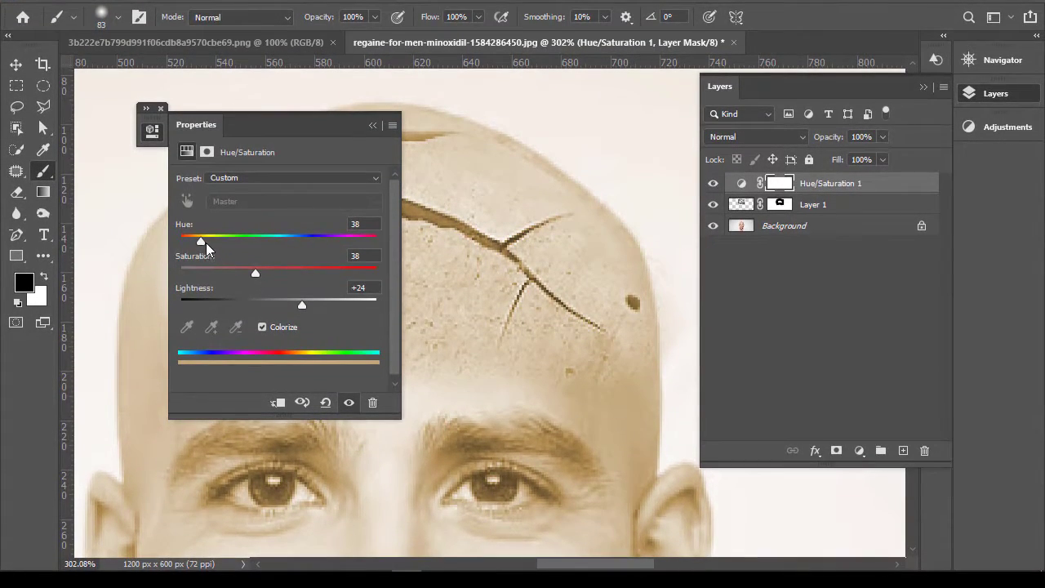
mouse_move(205, 244)
left_mouse_down()
mouse_move(194, 239)
mouse_move(196, 257)
left_mouse_up()
left_click_drag(302, 321, 299, 320)
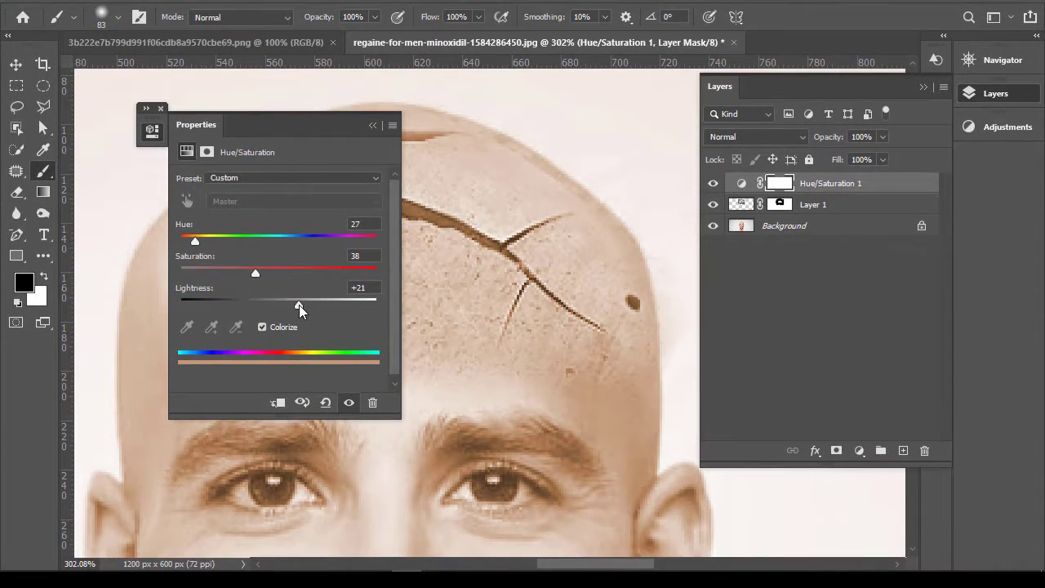
left_click(373, 125)
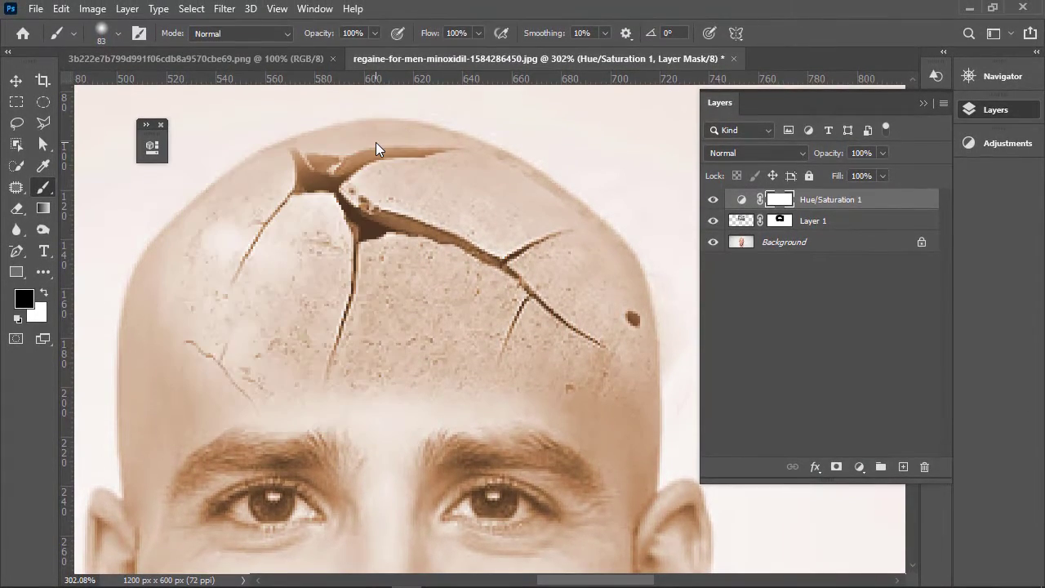
Step: Compare the photo with the Hue/Saturation layer hidden and shown, and examine how its tint affects the pot layer and the Background
key("ctrl+0")
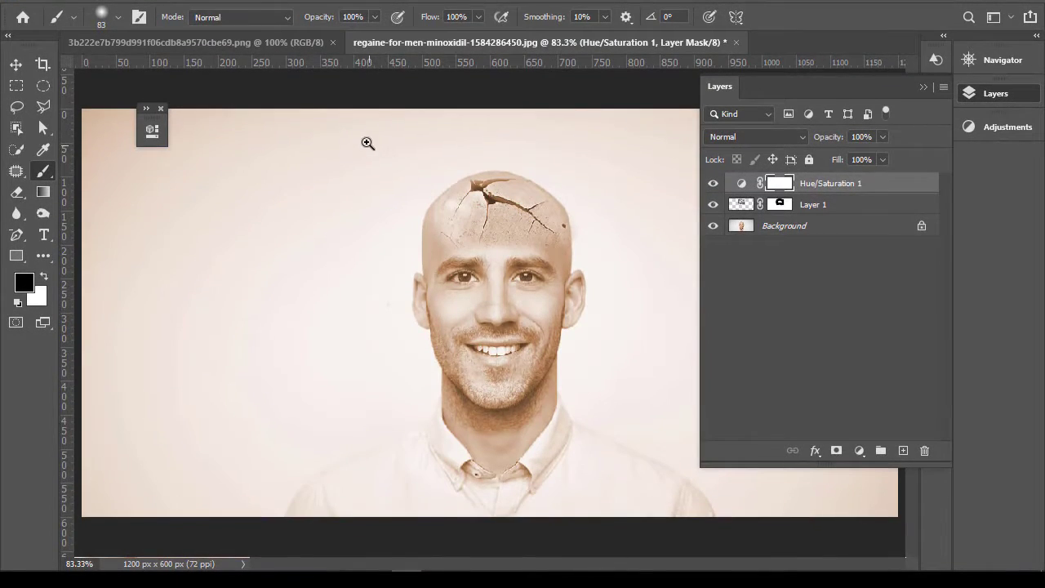
left_click_drag(367, 143, 696, 279)
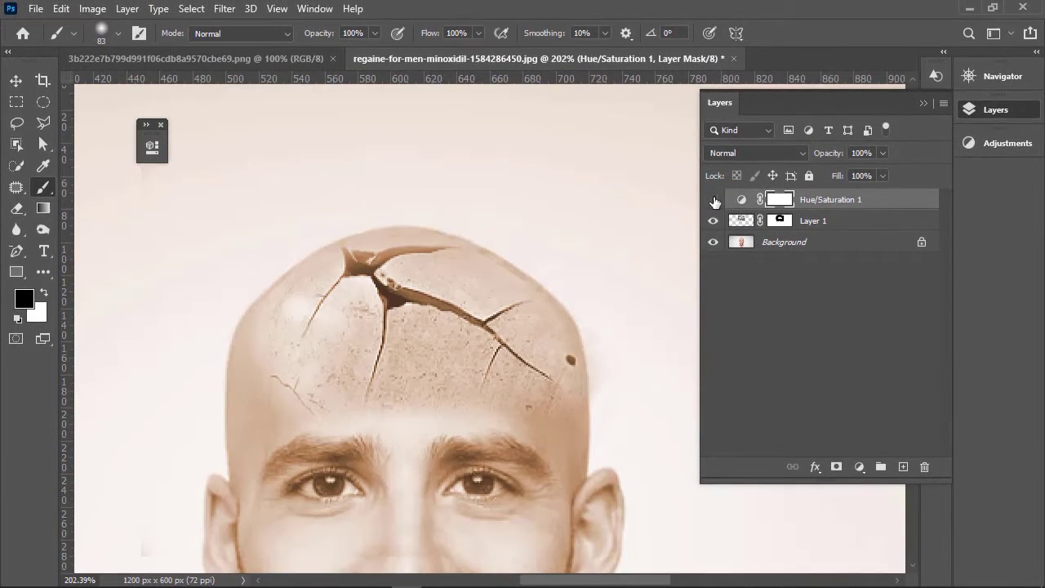
left_click(714, 200)
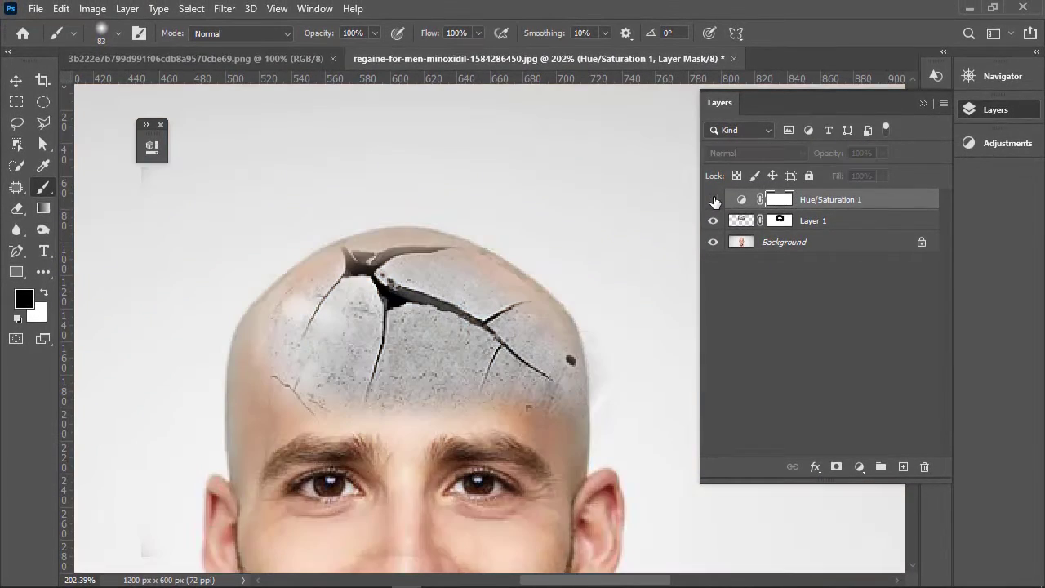
left_click(715, 200)
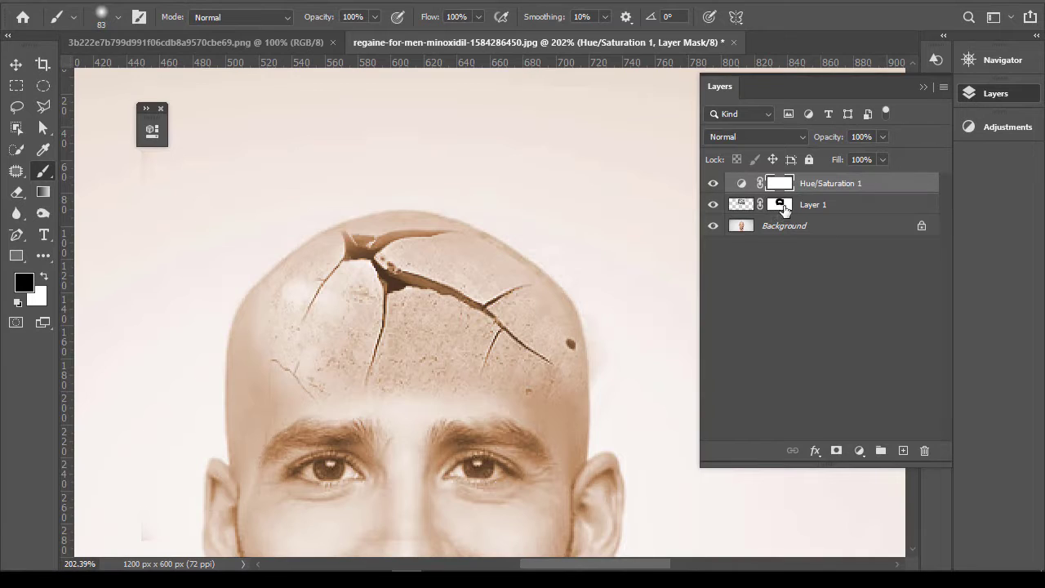
left_click(805, 209)
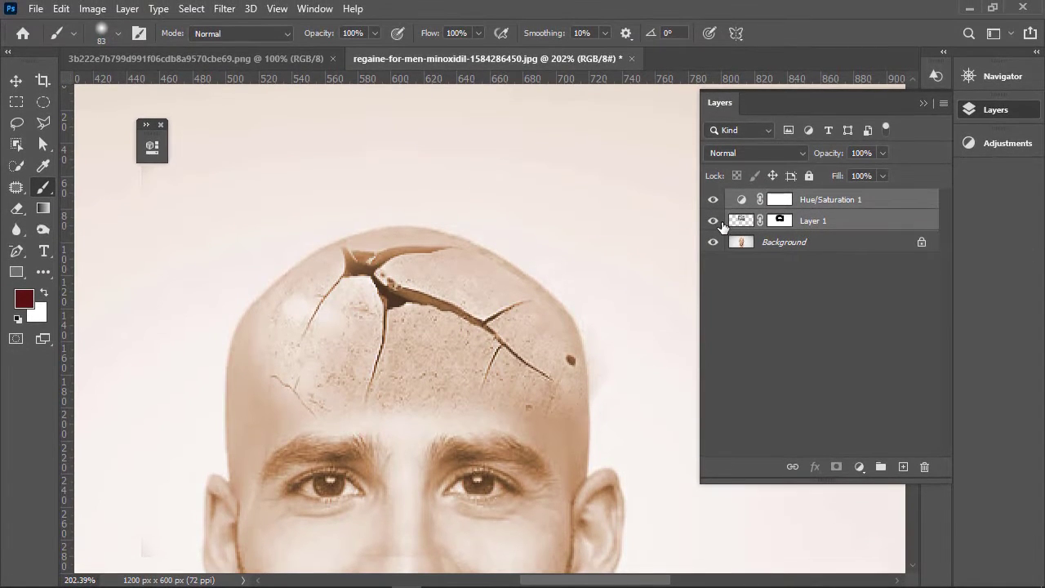
left_click(722, 222)
left_click(721, 222)
left_click(772, 245)
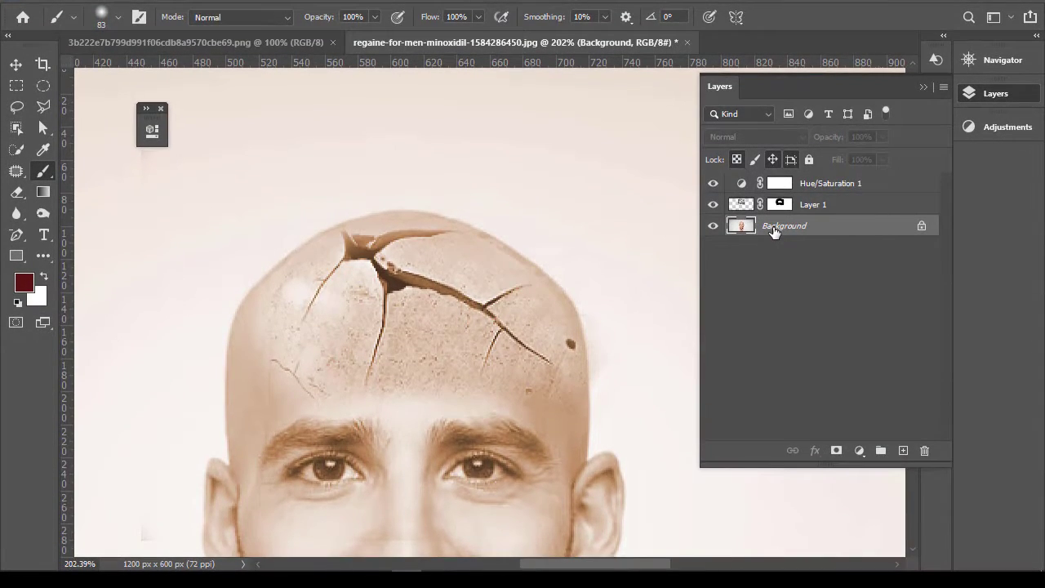
key("ctrl+0")
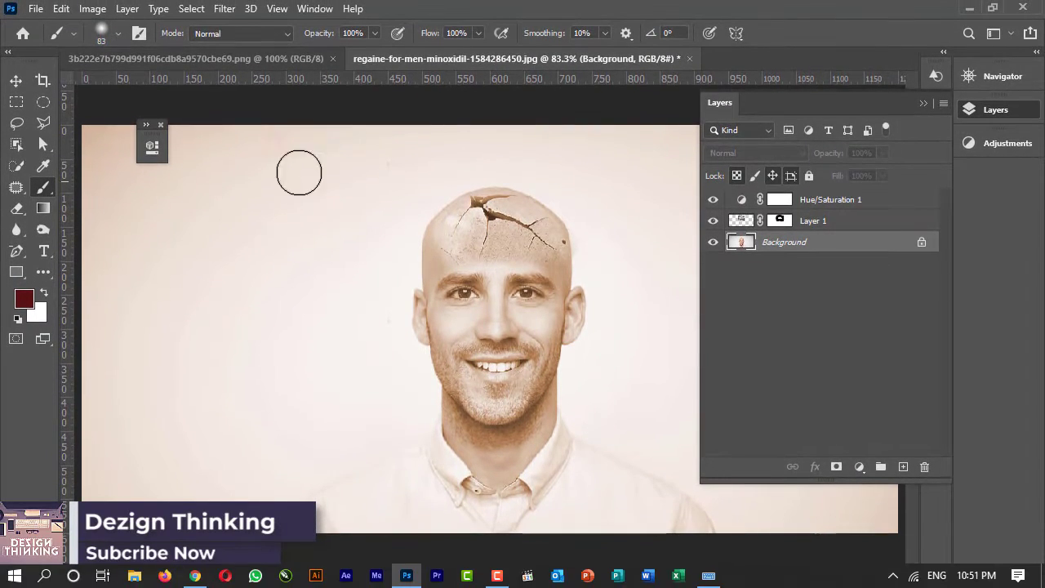
left_click_drag(385, 161, 607, 287)
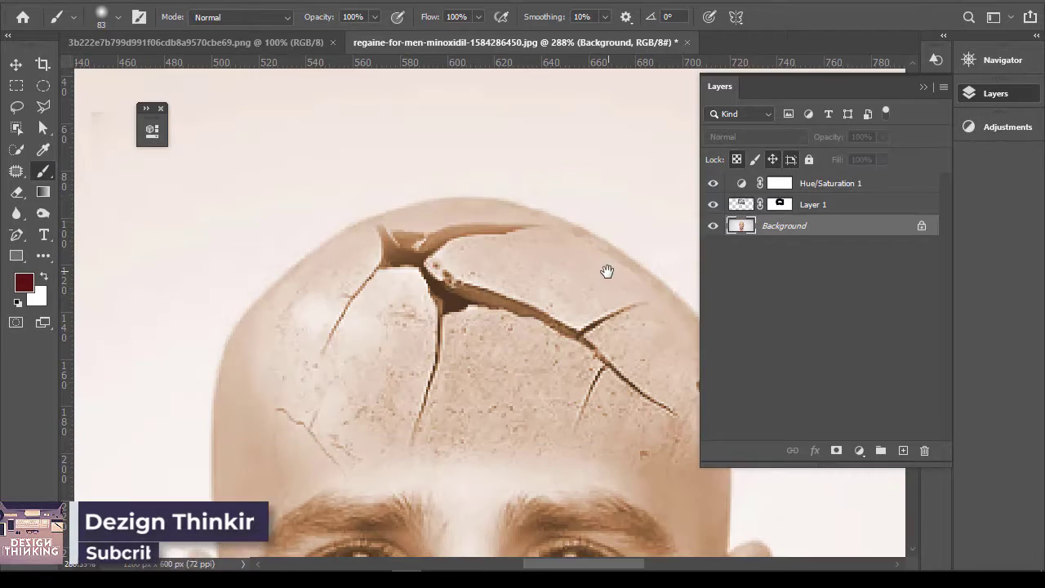
key("ctrl+0")
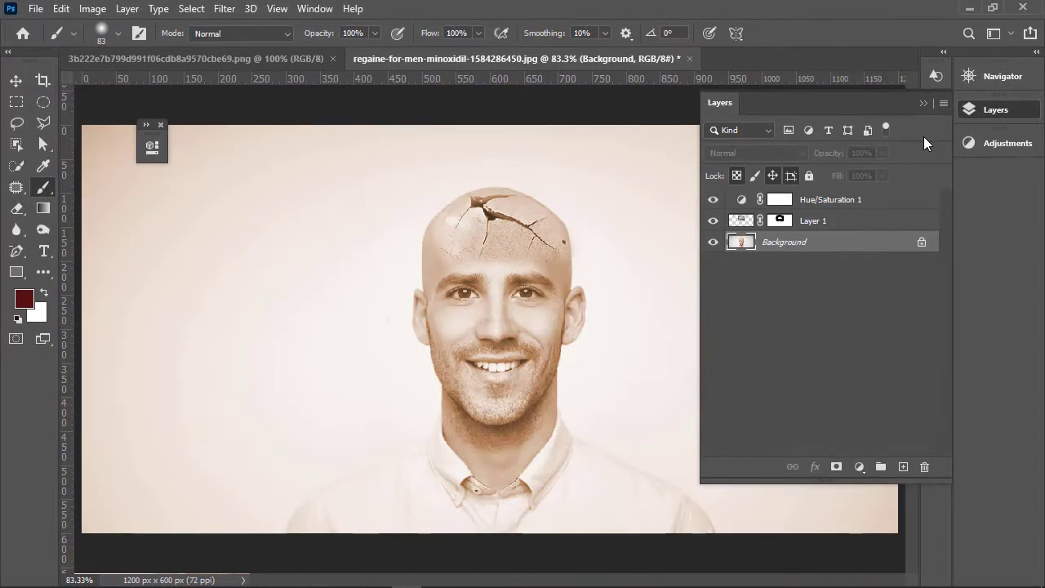
Step: Clip the Hue/Saturation layer to the pot layer so it tints only the cracked texture
left_click(858, 201)
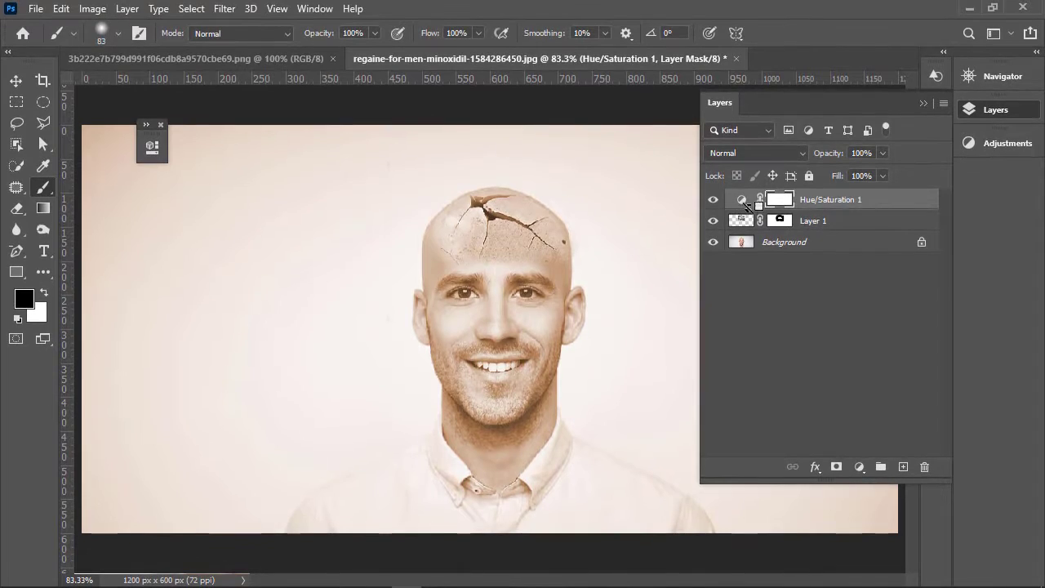
left_click(745, 208, "alt")
left_click_drag(355, 145, 525, 286)
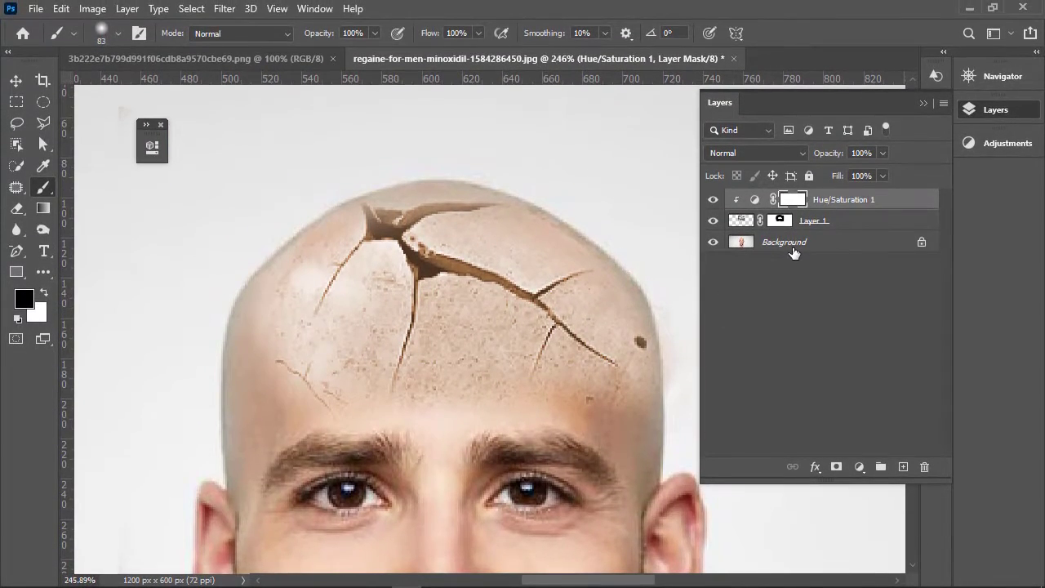
left_click_drag(444, 376, 427, 339)
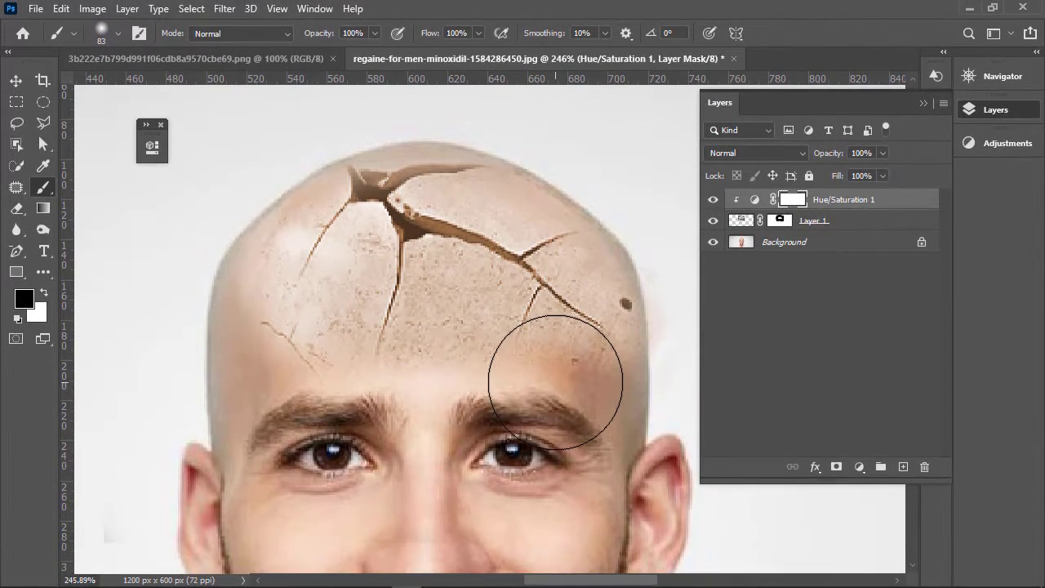
key("ctrl+0")
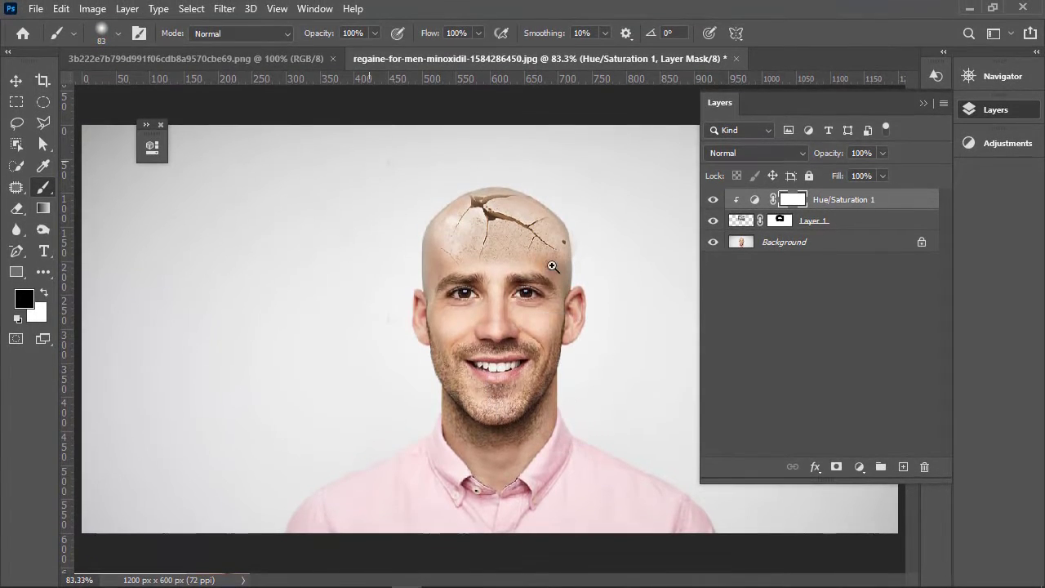
Step: Paint the pot layer's mask black over the small separate crack above the eyebrow on the image's left side
left_click(552, 266, "ctrl")
left_click_drag(560, 277, 503, 339)
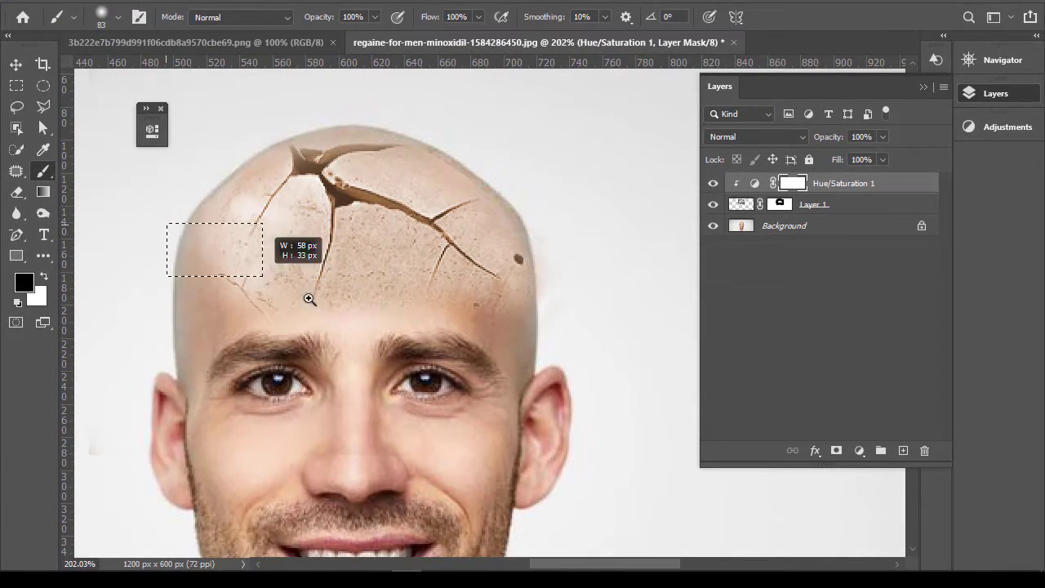
left_click(309, 299, "ctrl")
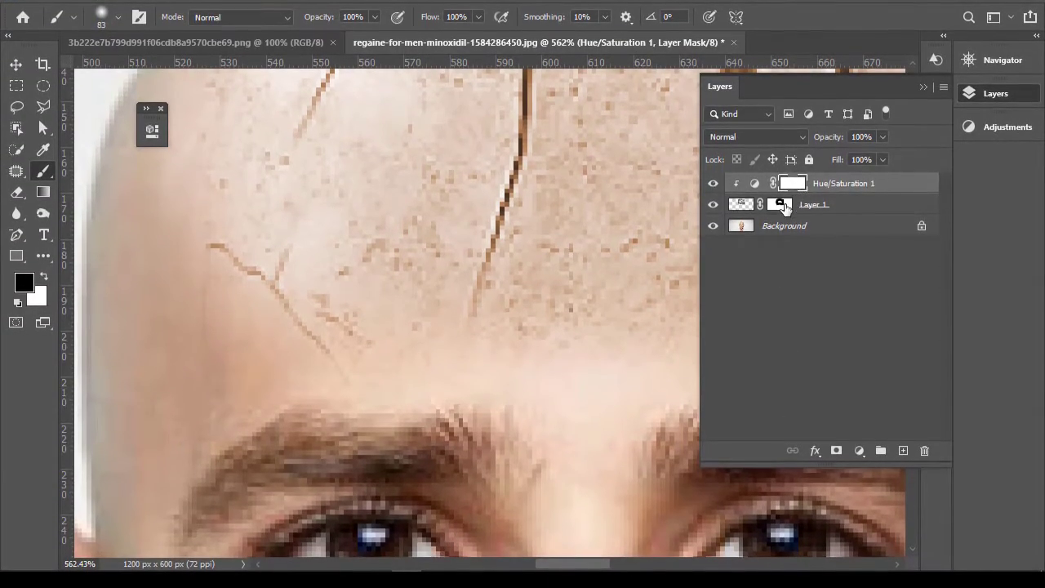
left_click(781, 205)
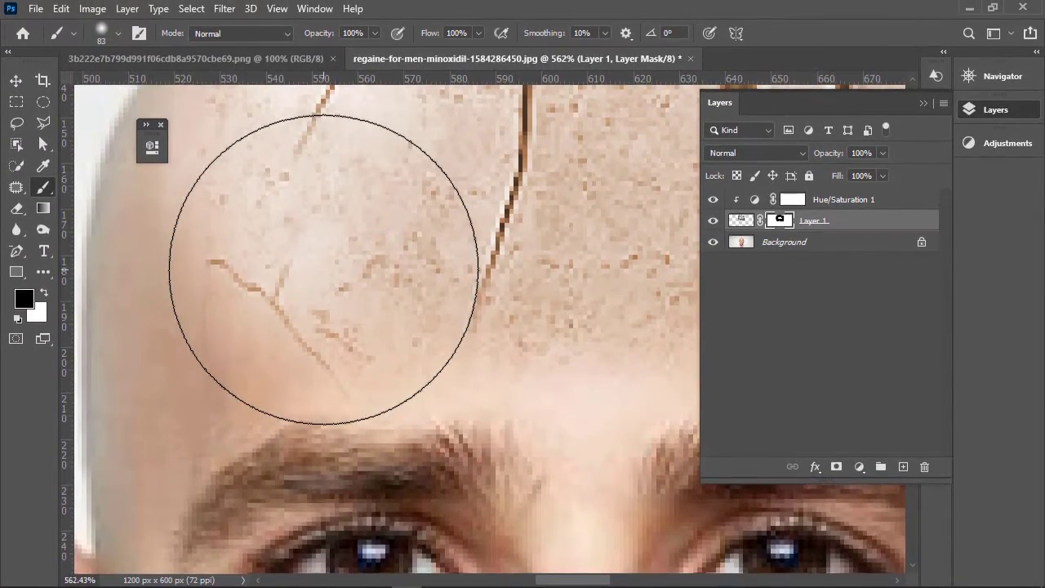
scroll(323, 269, "down", 4)
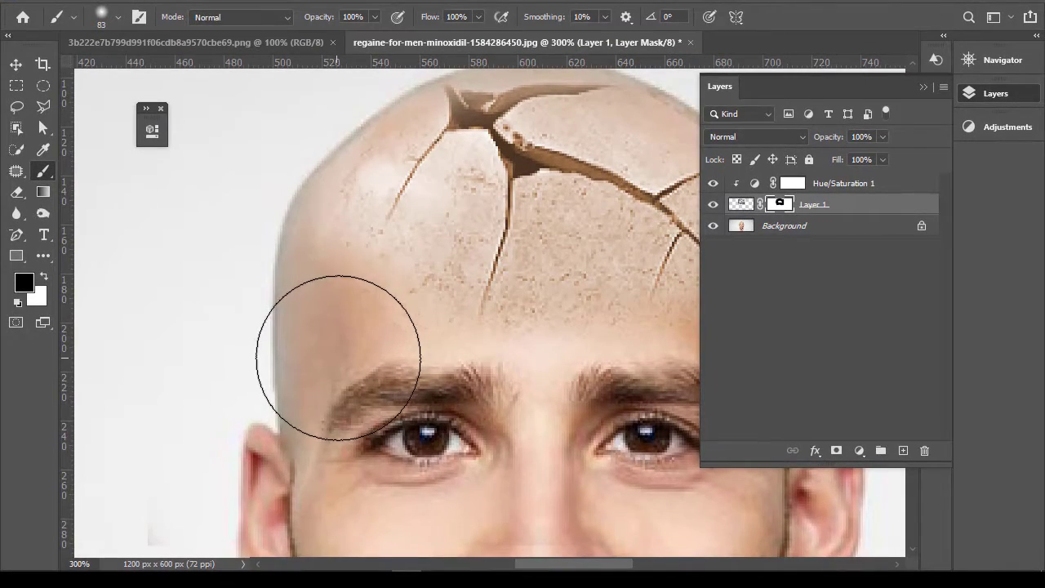
scroll(406, 431, "right", 3)
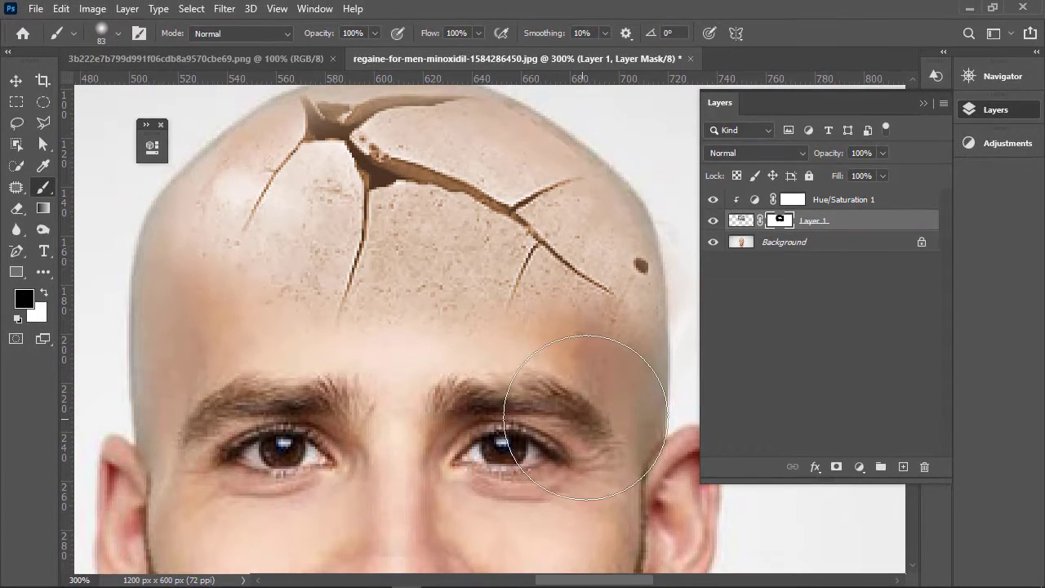
key("ctrl+0")
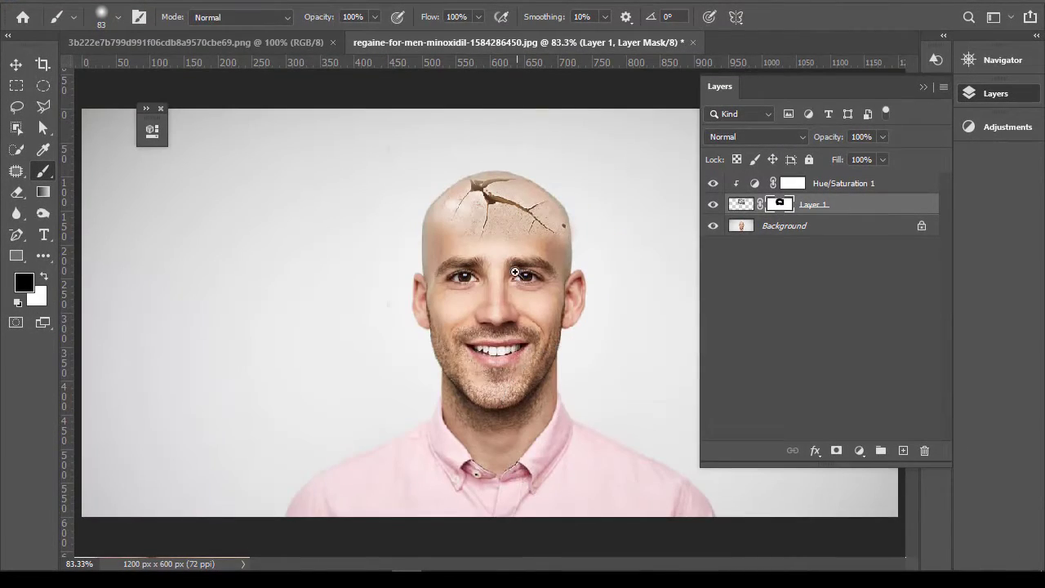
Step: Examine the extra tools list and the toolbar customization settings for tools that are not shown in the toolbar
left_click_drag(411, 151, 655, 260)
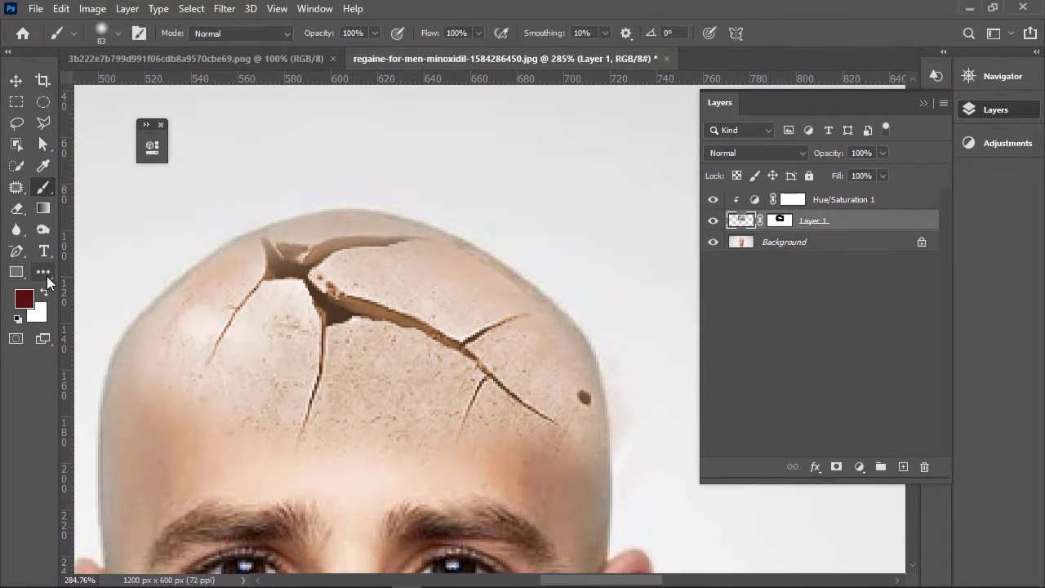
key("h")
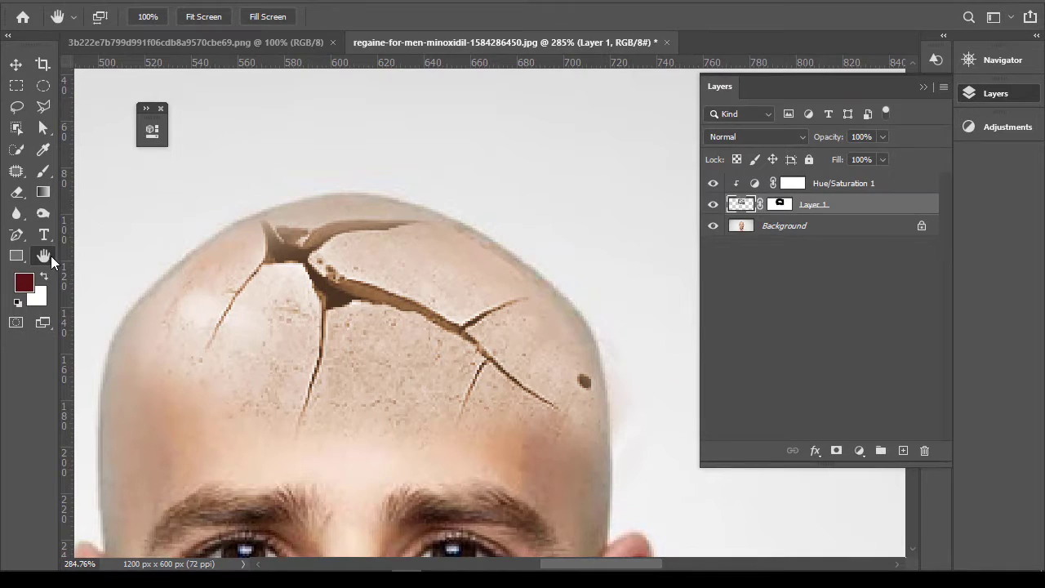
left_click(54, 279)
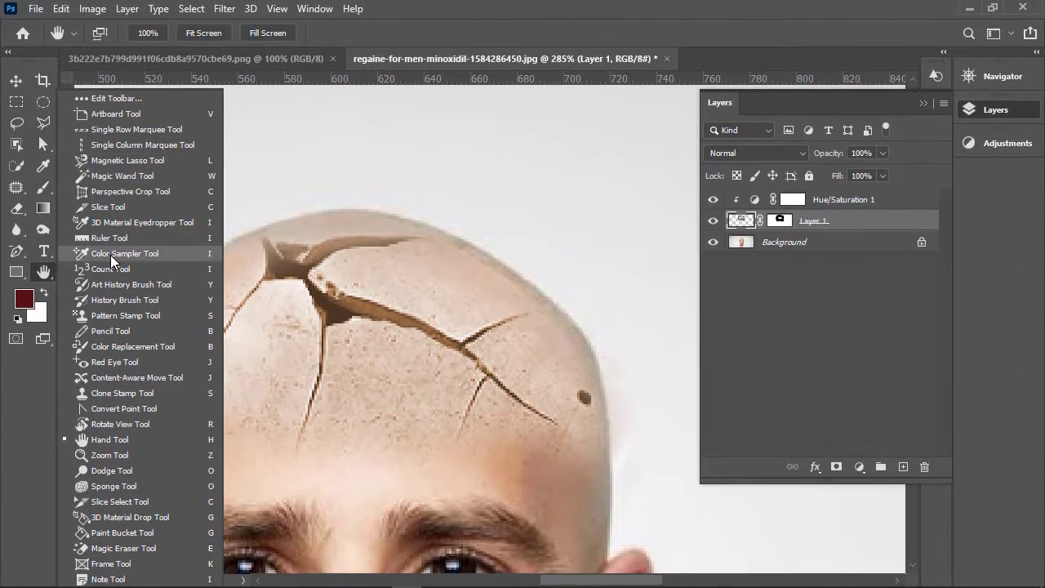
scroll(114, 238, "up", 3)
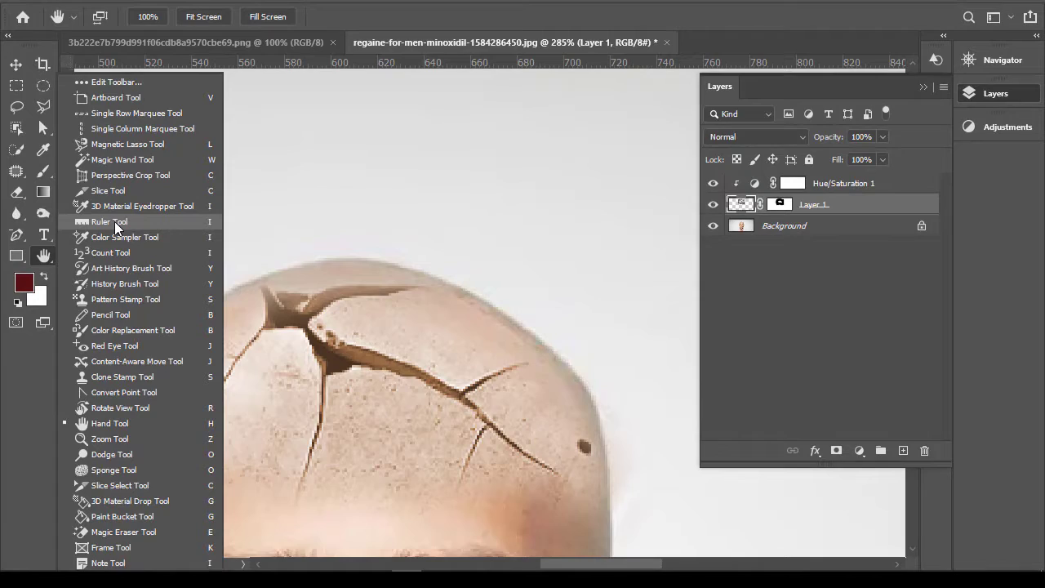
scroll(115, 229, "down", 3)
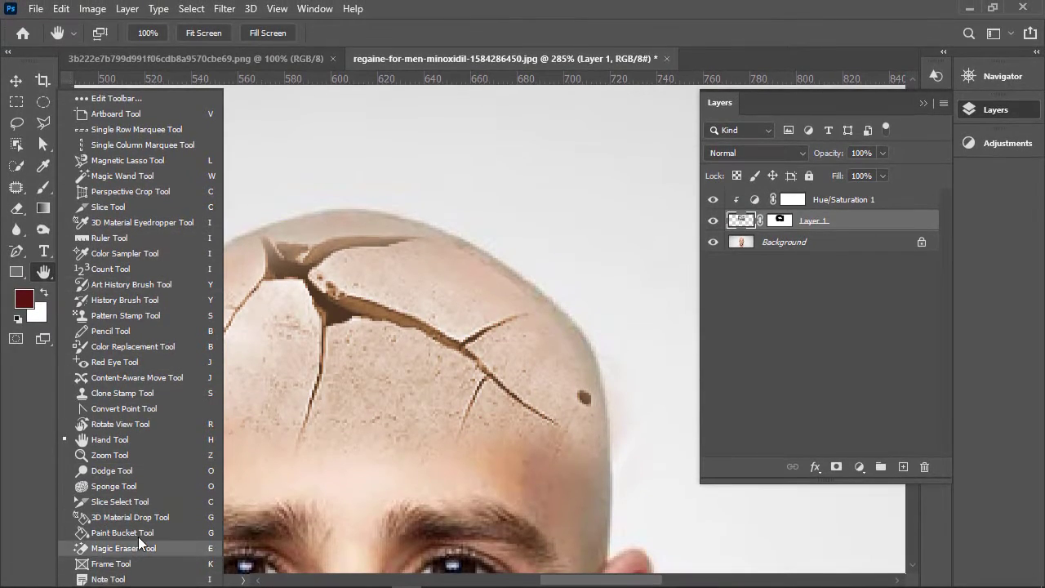
scroll(138, 539, "down", 2)
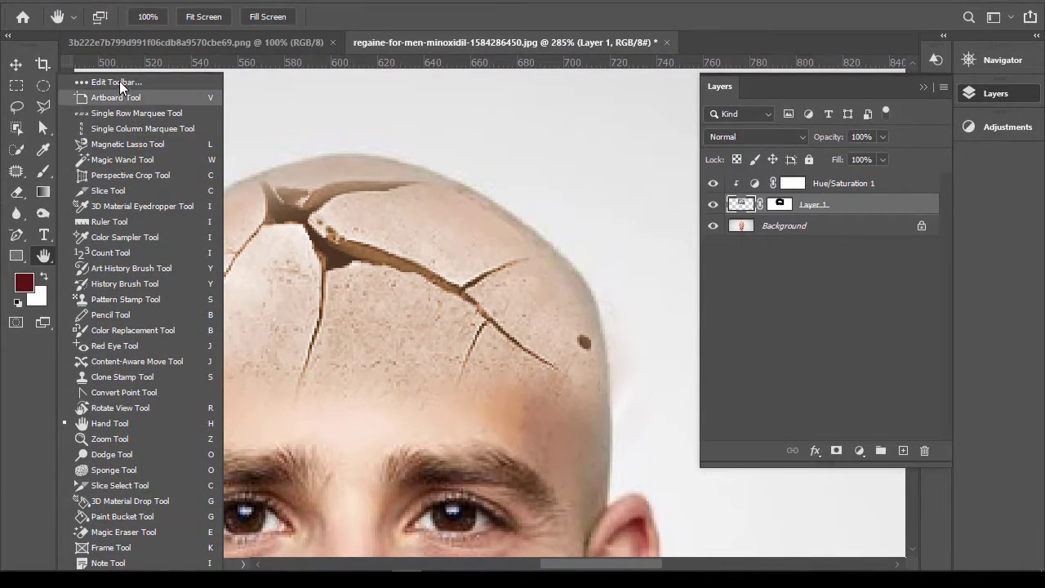
left_click(83, 82)
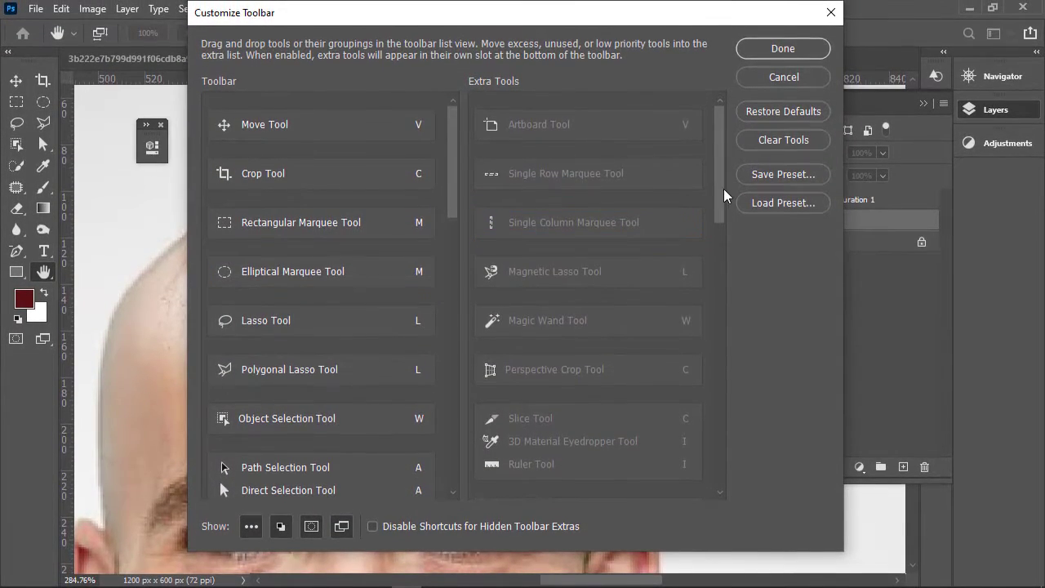
scroll(724, 189, "down", 2)
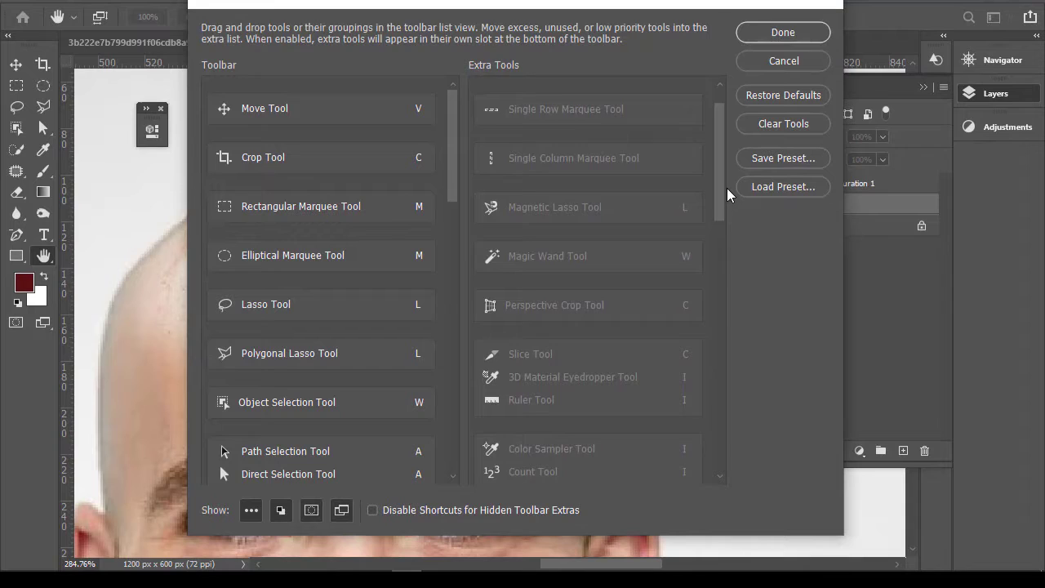
mouse_move(723, 188)
left_mouse_down()
mouse_move(717, 456)
mouse_move(731, 384)
mouse_move(723, 249)
mouse_move(719, 224)
mouse_move(684, 213)
left_mouse_up()
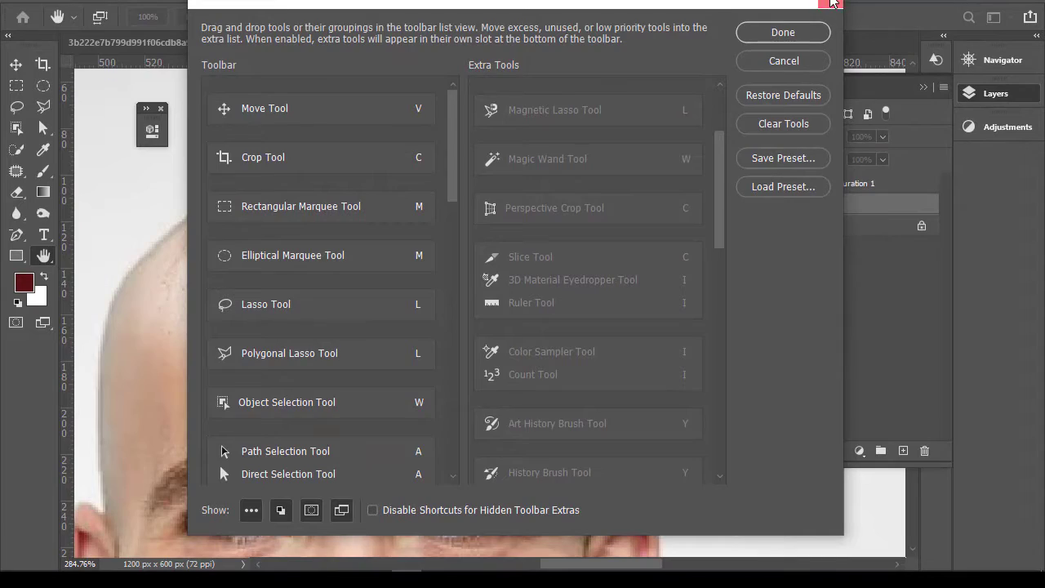
left_click(832, 3)
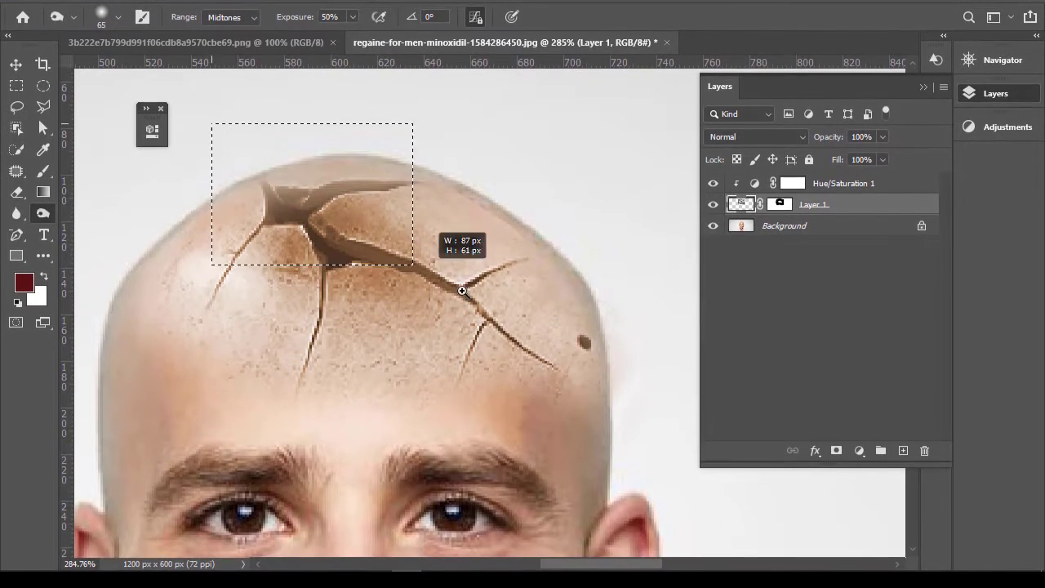
Step: Set the Burn tool's brush size to 48 px for darkening the central crack on the pot layer
left_click_drag(462, 290, 462, 291)
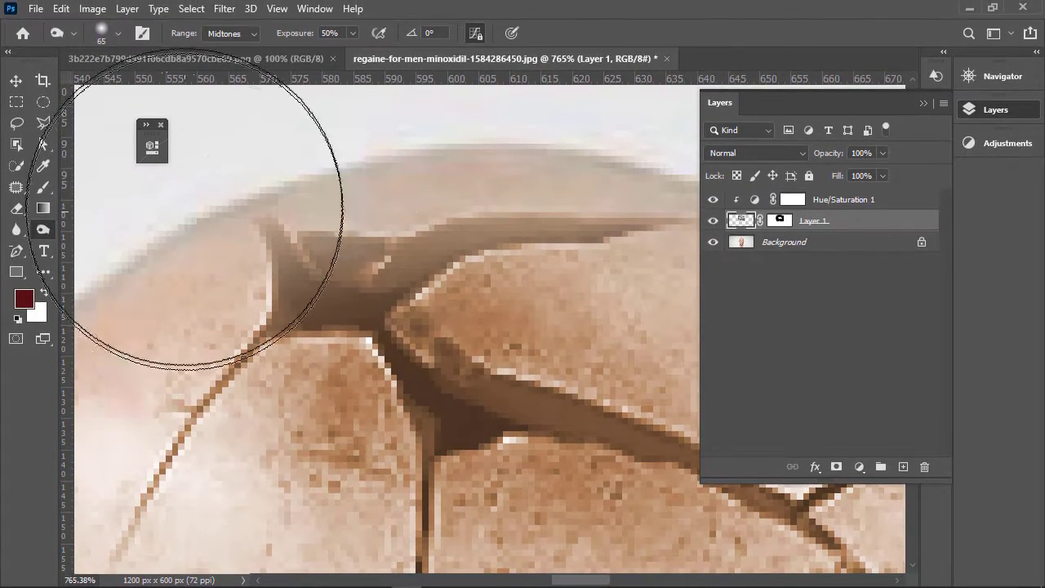
left_click(119, 33)
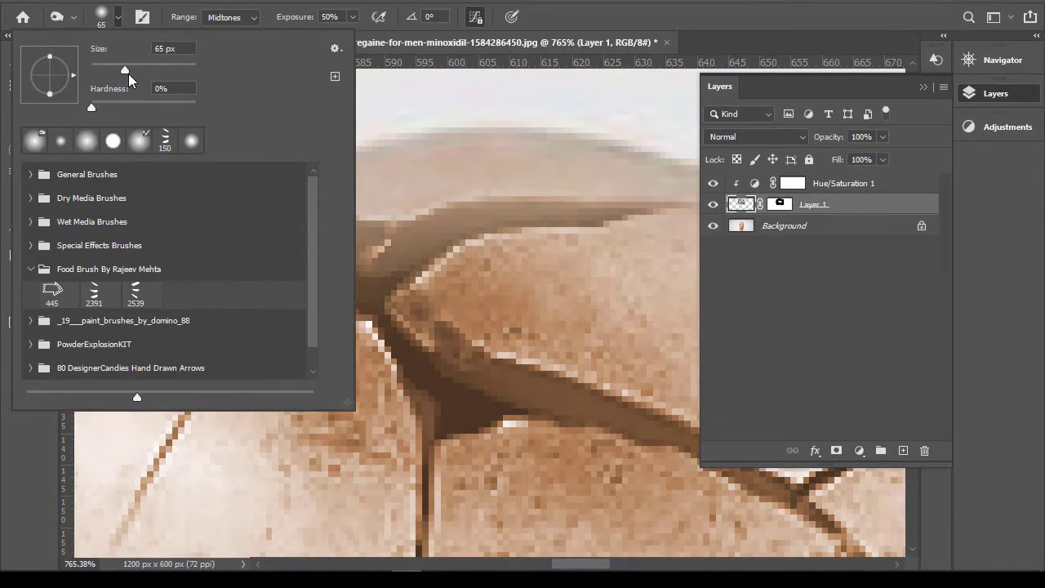
left_click_drag(128, 74, 117, 75)
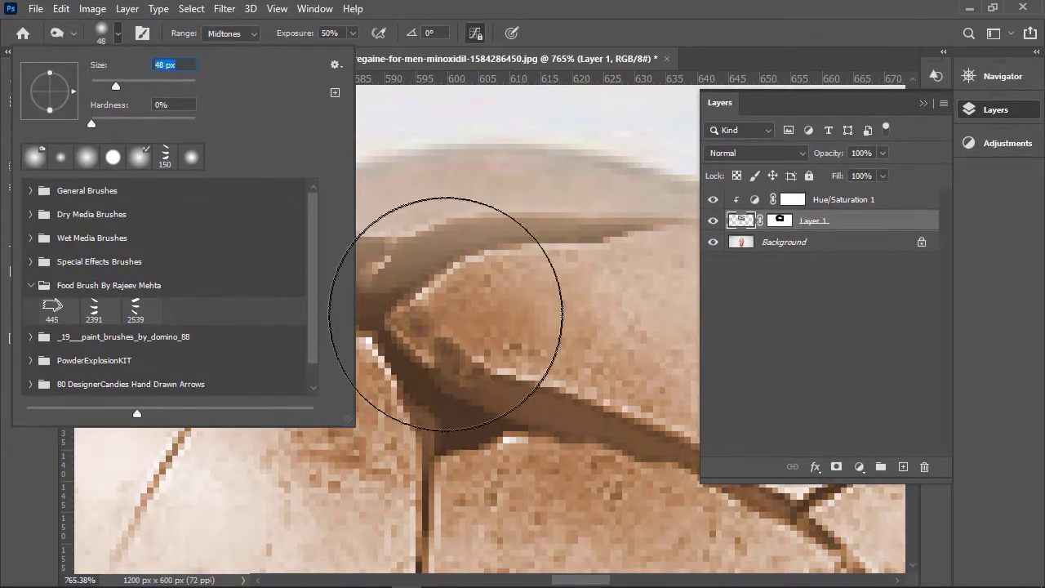
left_click(448, 313)
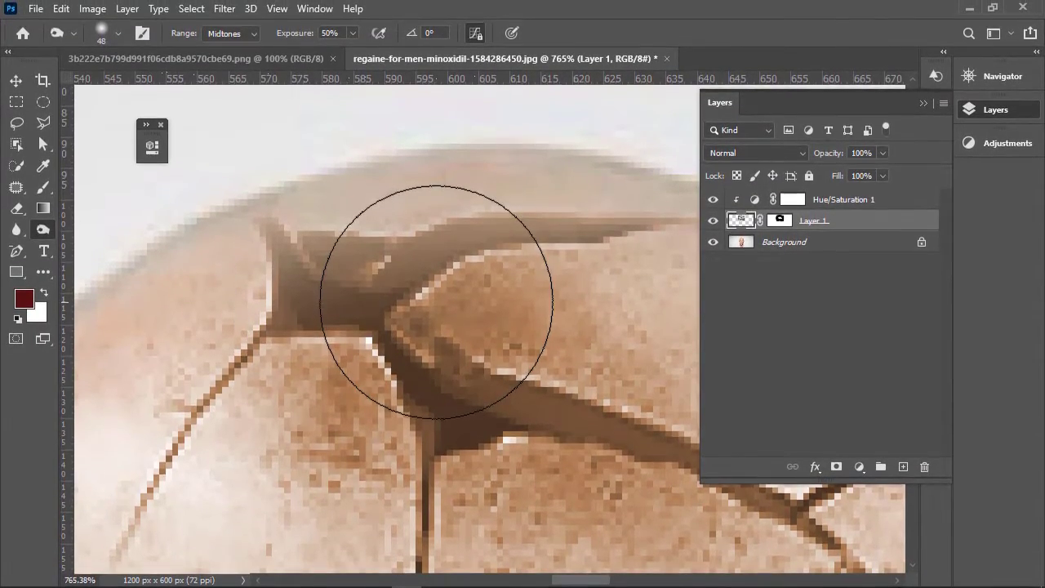
Step: Examine the burned crack in full view and close up, and compare it with the Hue/Saturation layer hidden and shown
key("ctrl+0")
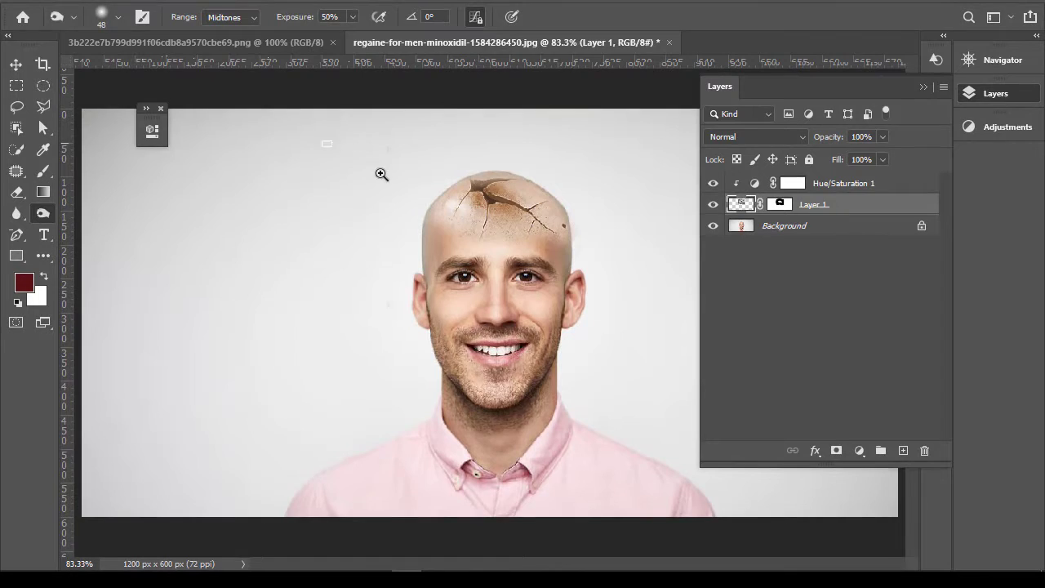
left_click_drag(381, 174, 744, 367)
key("ctrl+0")
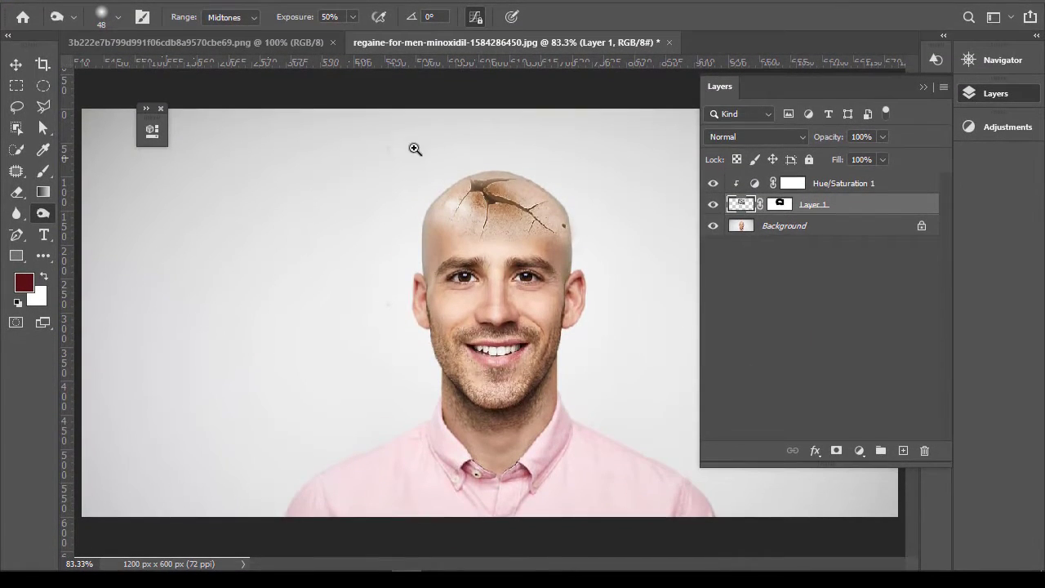
left_click_drag(397, 139, 590, 257)
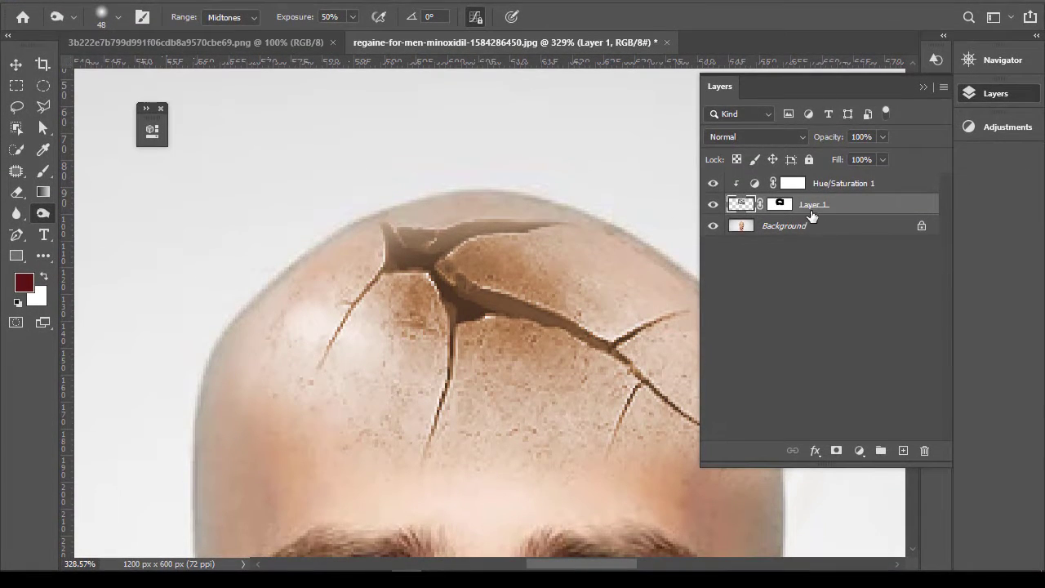
left_click(713, 183)
left_click(713, 183)
Step: Add a Channel Mixer adjustment with Red at +112% above the Hue/Saturation layer and clip it to the pot layer
left_click(793, 185)
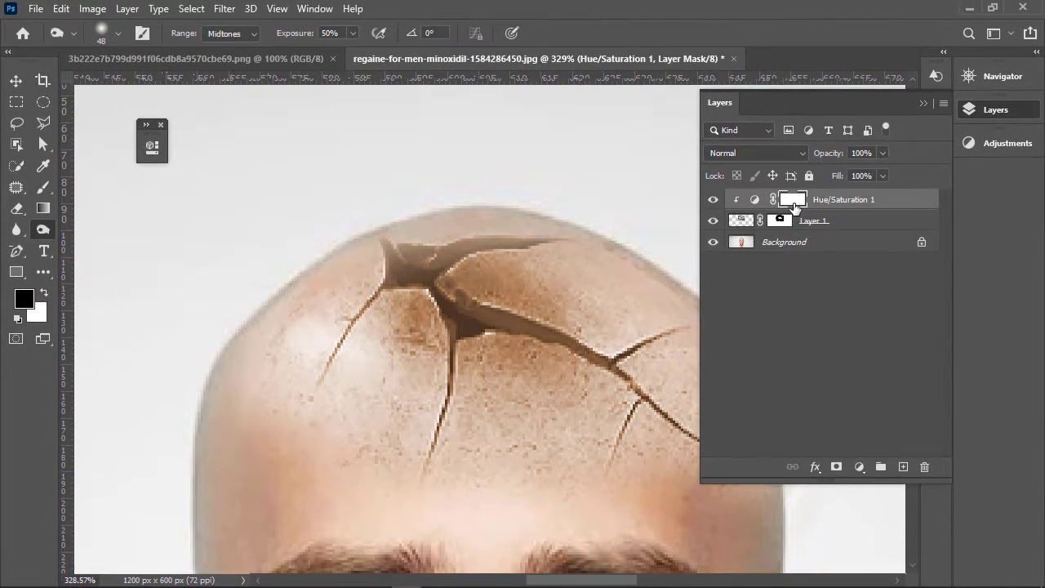
left_click(859, 451)
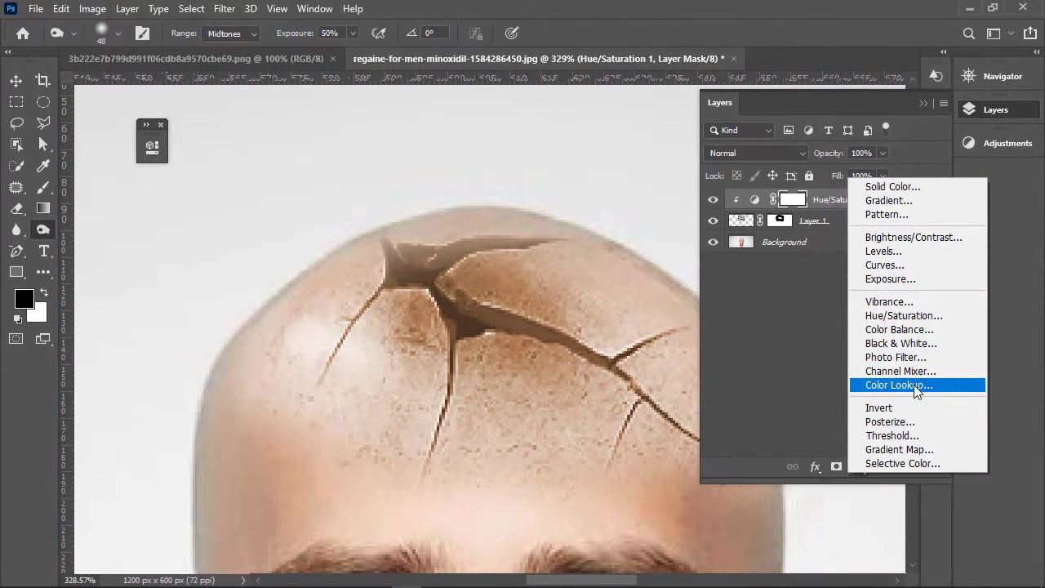
left_click(907, 371)
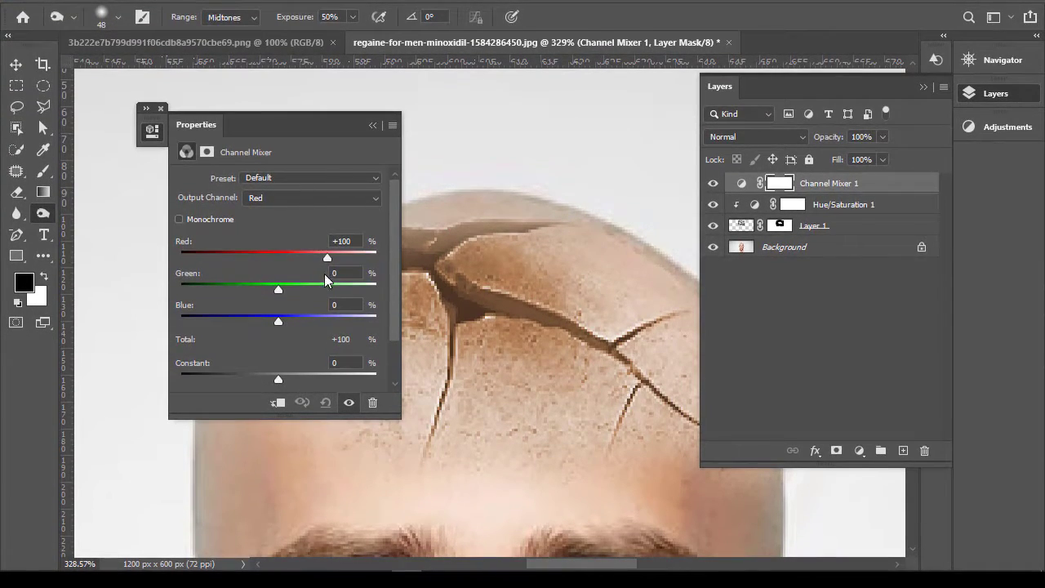
mouse_move(328, 256)
left_mouse_down()
mouse_move(318, 255)
mouse_move(334, 256)
mouse_move(333, 273)
left_mouse_up()
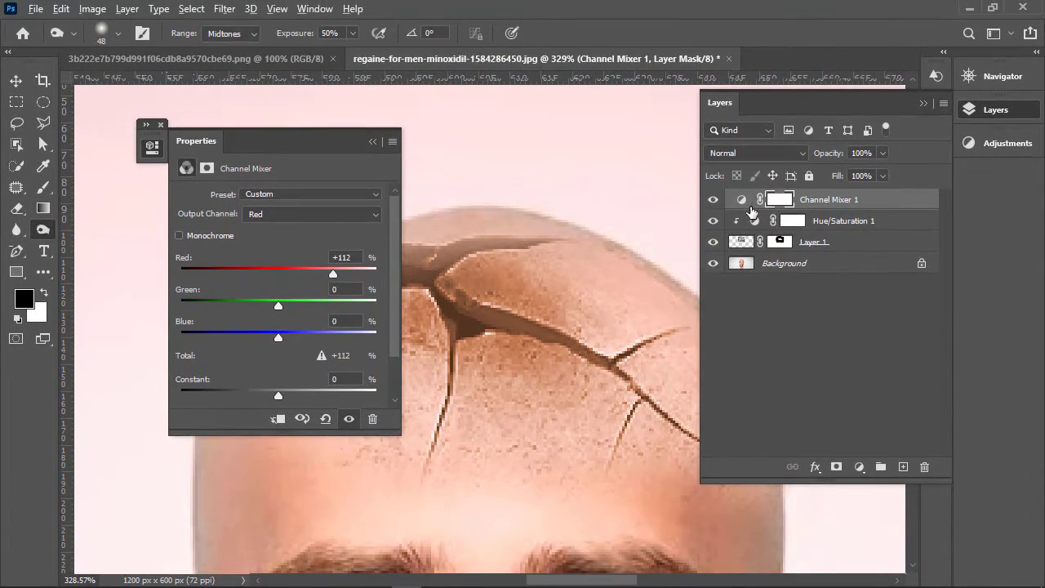
left_click(751, 211, "alt")
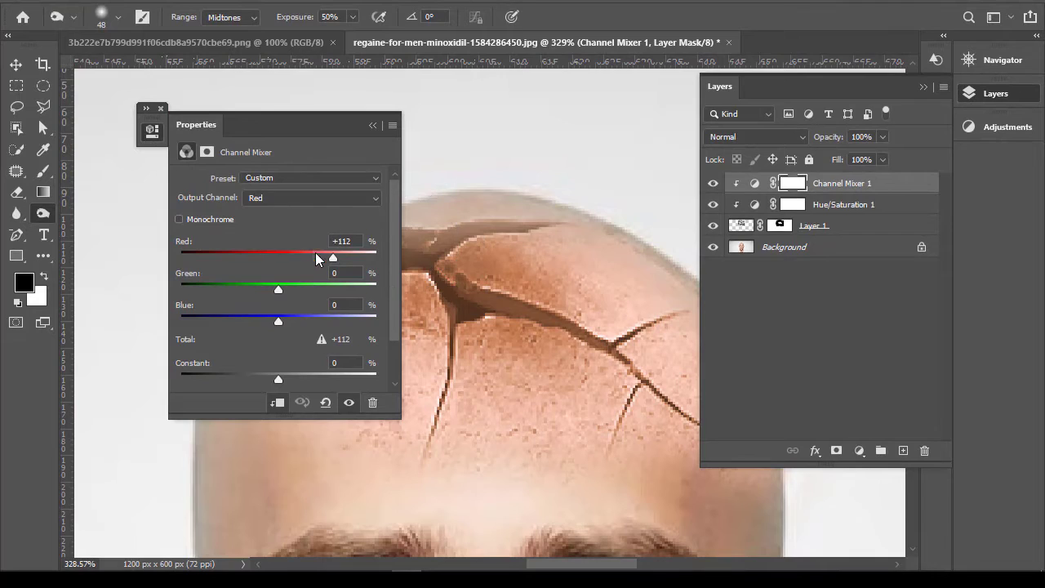
Step: Set the Channel Mixer's Red value to +98% in the Red output channel and collapse its properties
left_click_drag(333, 256, 327, 257)
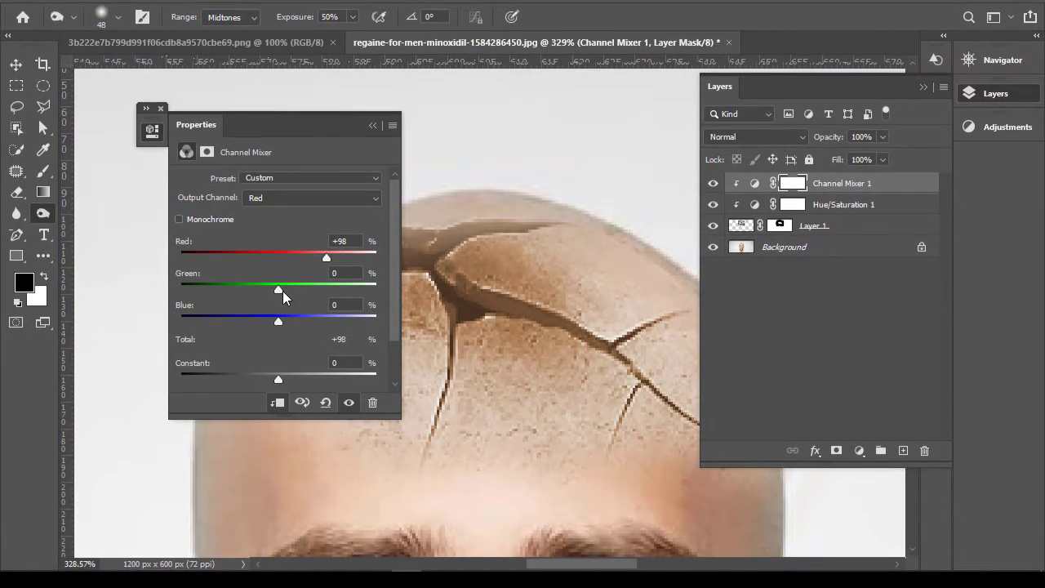
mouse_move(283, 290)
left_mouse_down()
mouse_move(290, 305)
mouse_move(287, 289)
mouse_move(278, 306)
left_mouse_up()
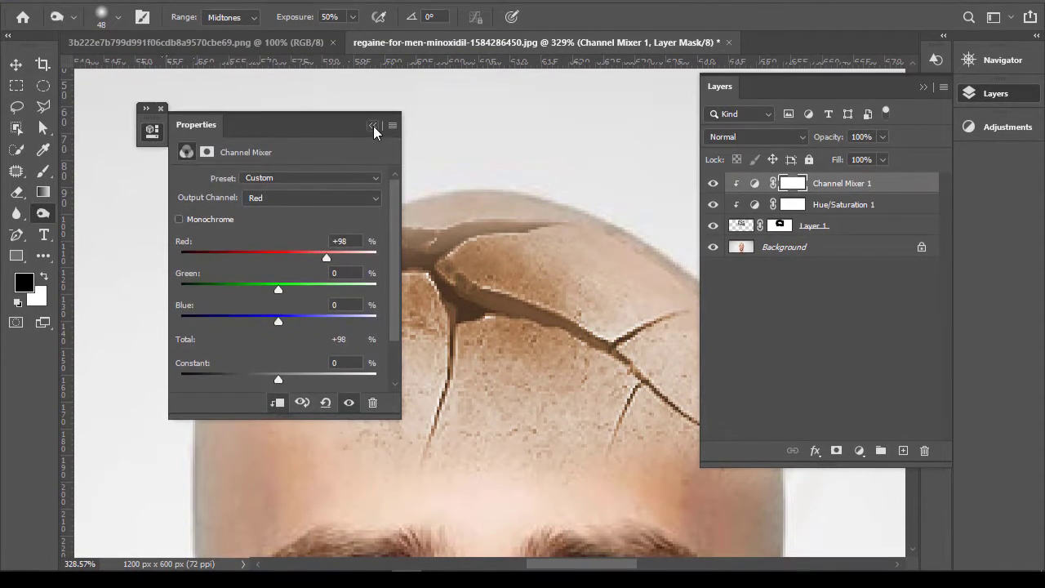
left_click(374, 127)
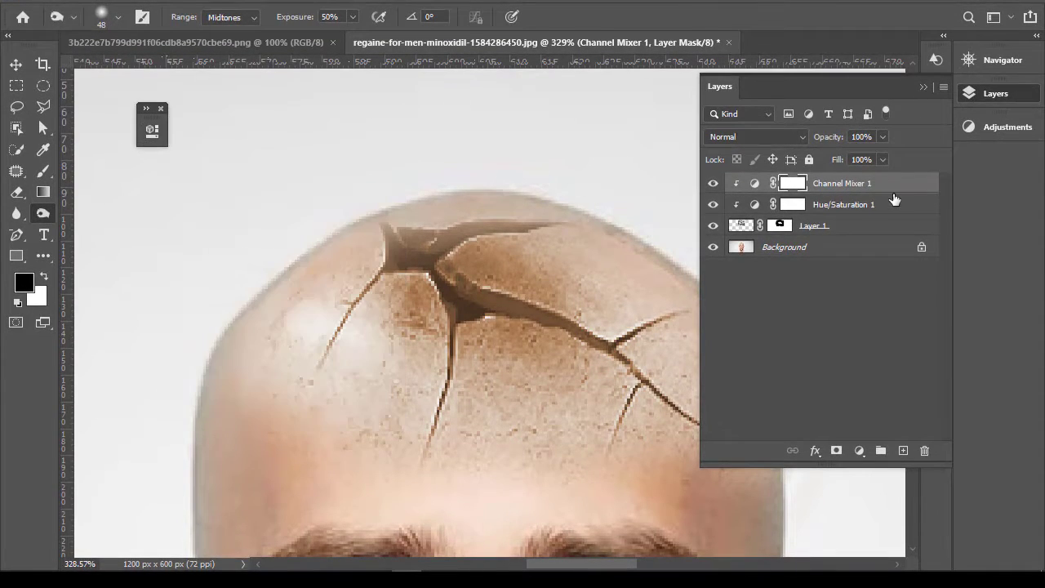
Step: Select the Channel Mixer, Hue/Saturation and pot layers together and set their opacity to 75%
left_click(888, 187)
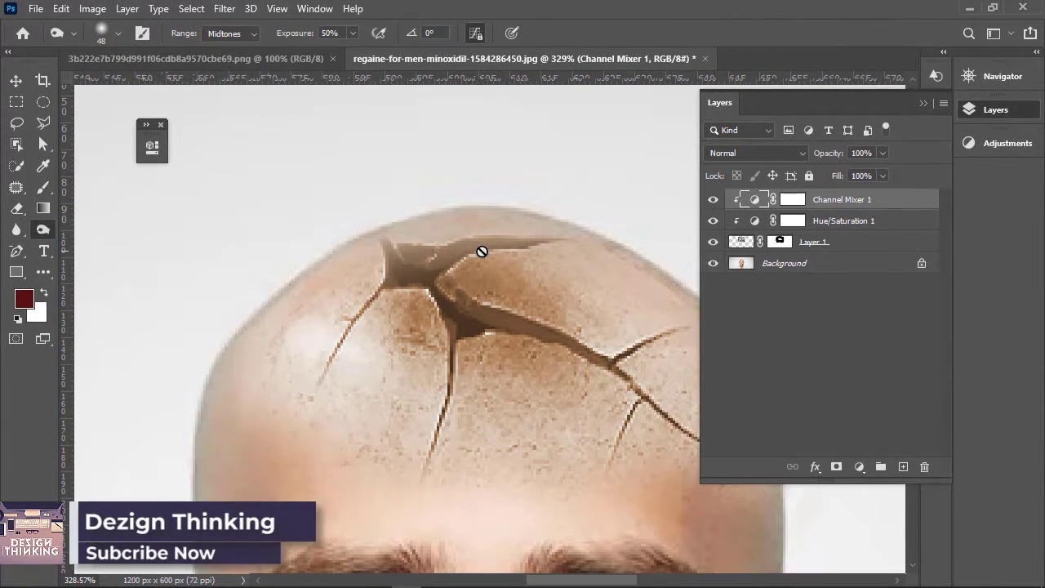
key("ctrl+0")
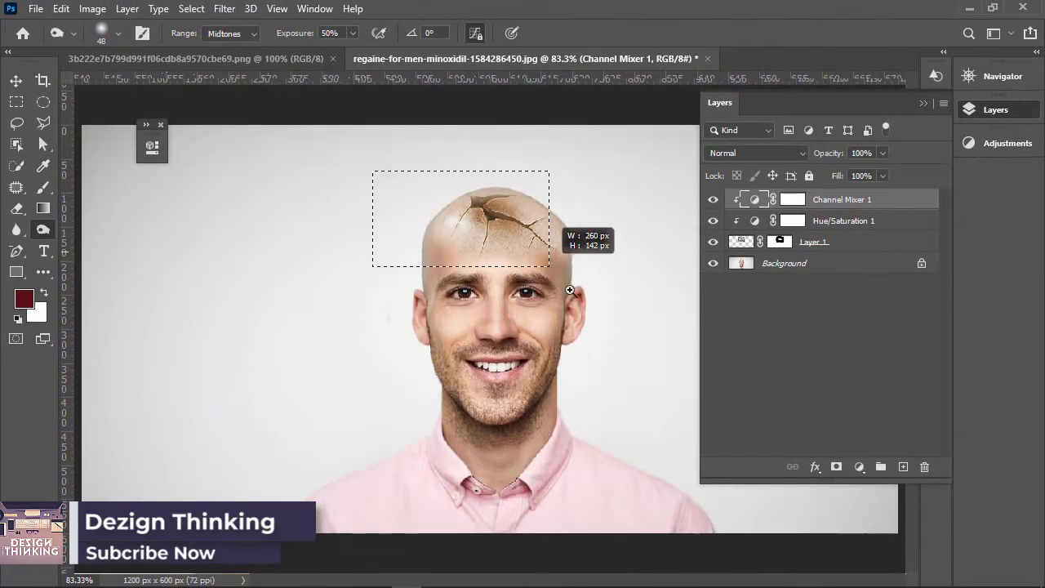
left_click_drag(570, 290, 597, 409)
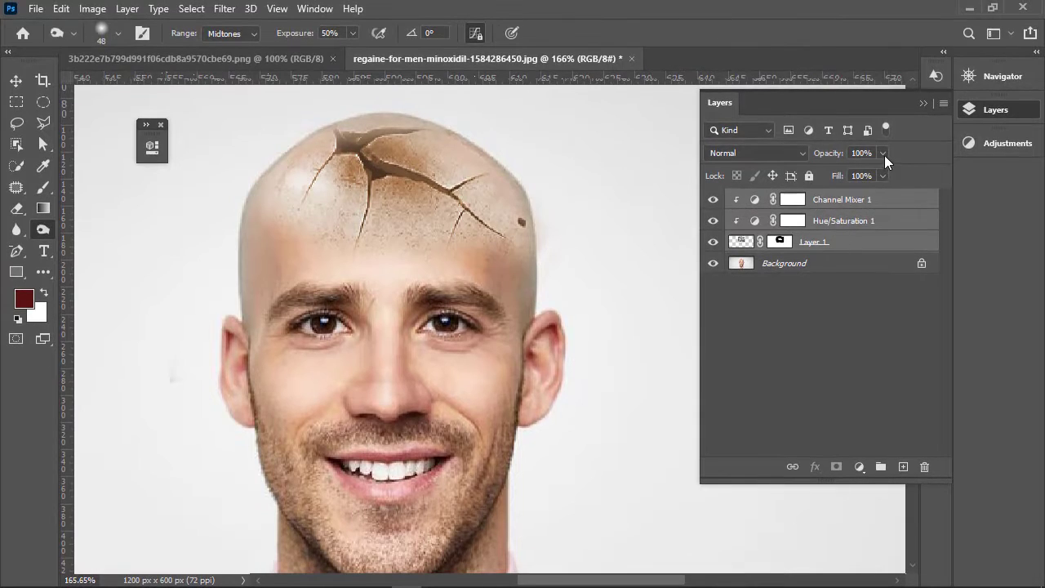
left_click(861, 153)
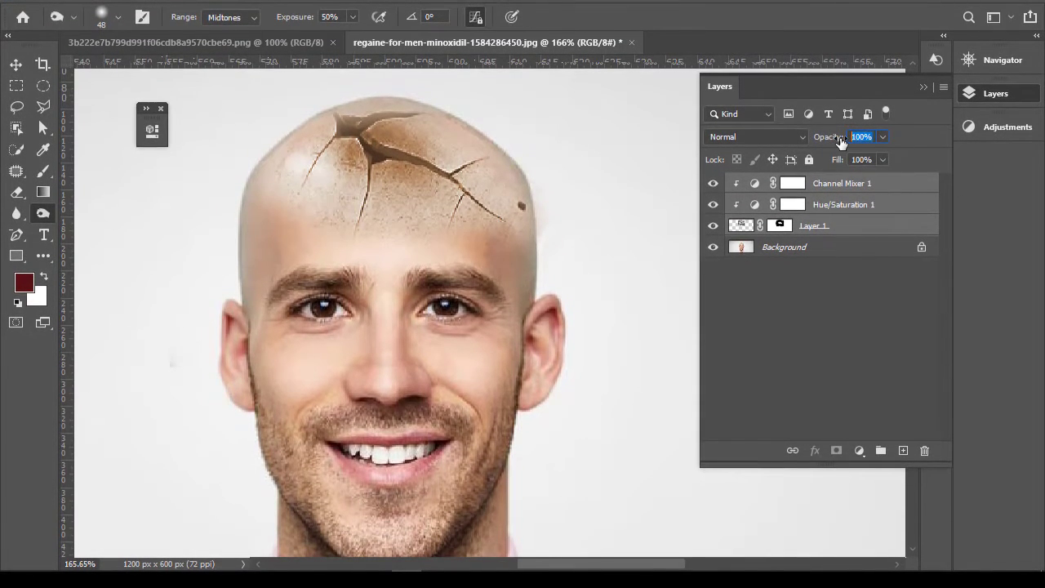
type("7")
type("5")
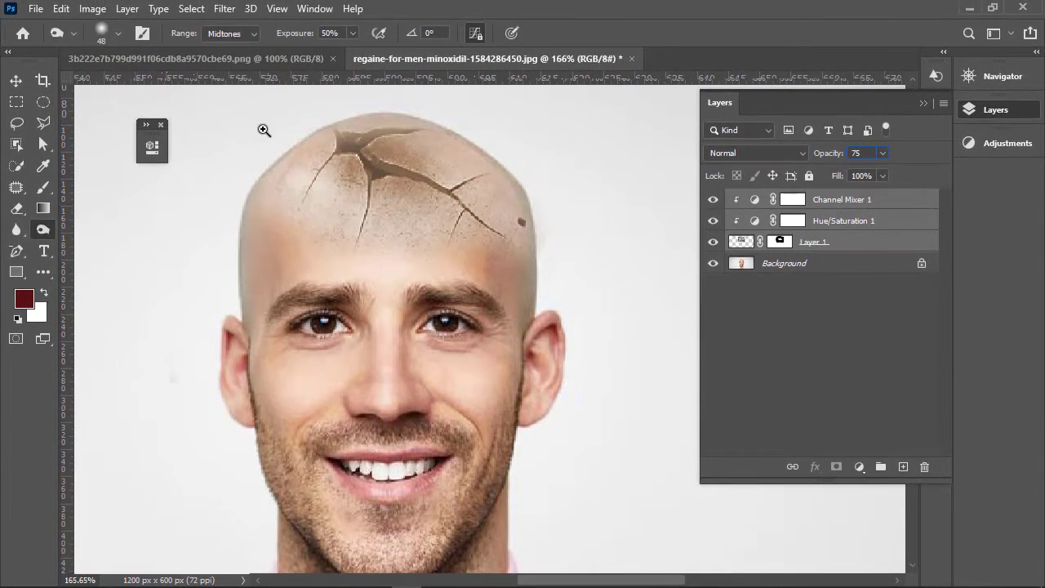
Step: Try lowering the fill of the three selected layers while viewing the crack close up
left_click_drag(264, 130, 503, 275)
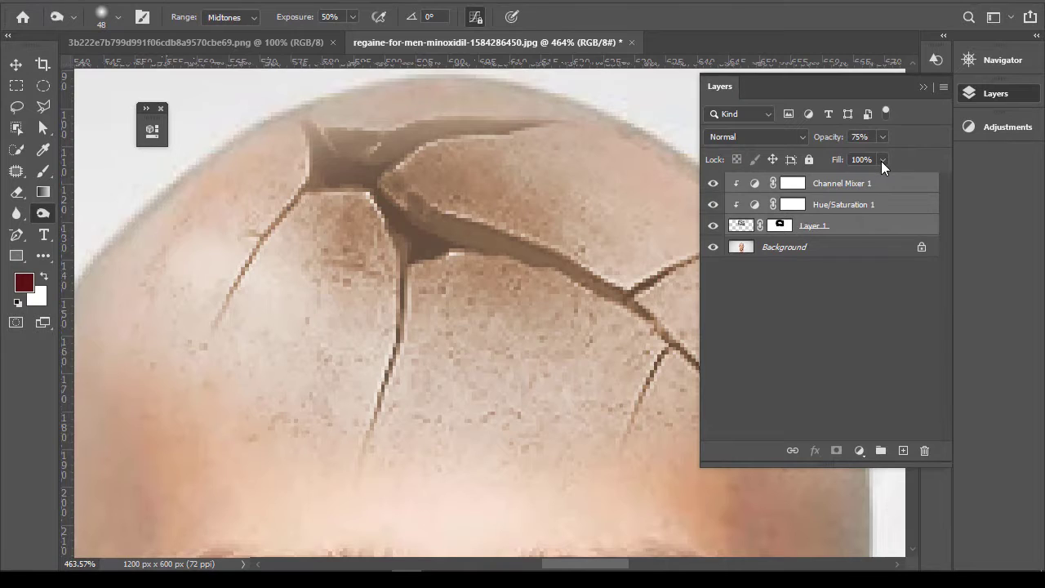
left_click(883, 161)
left_click_drag(884, 177, 855, 196)
key("ctrl+z")
Step: Set the opacity of the three selected layers to 80% and check the blend on the whole head
left_click(883, 137)
left_click_drag(884, 170, 890, 171)
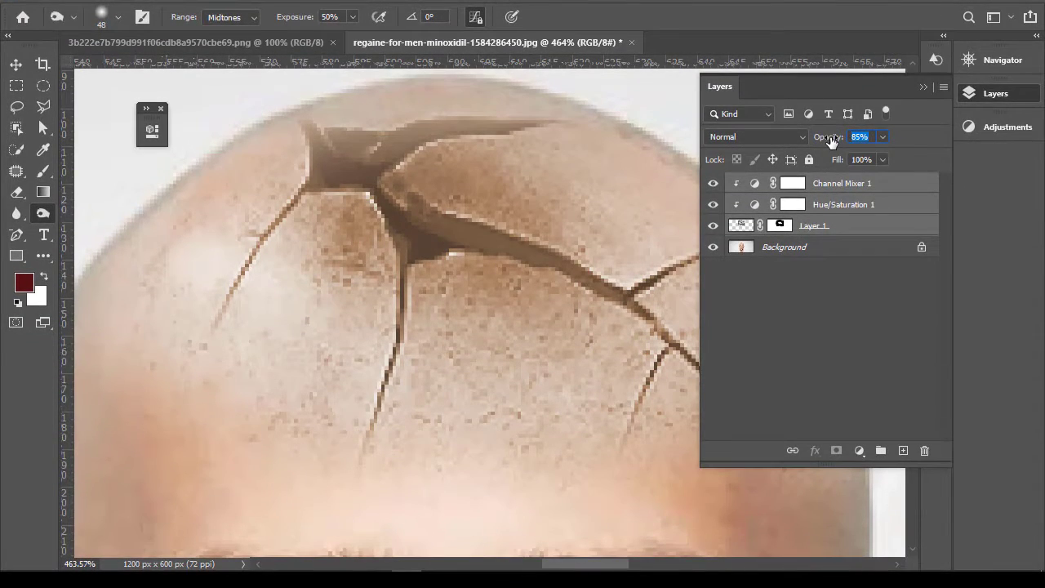
type("80")
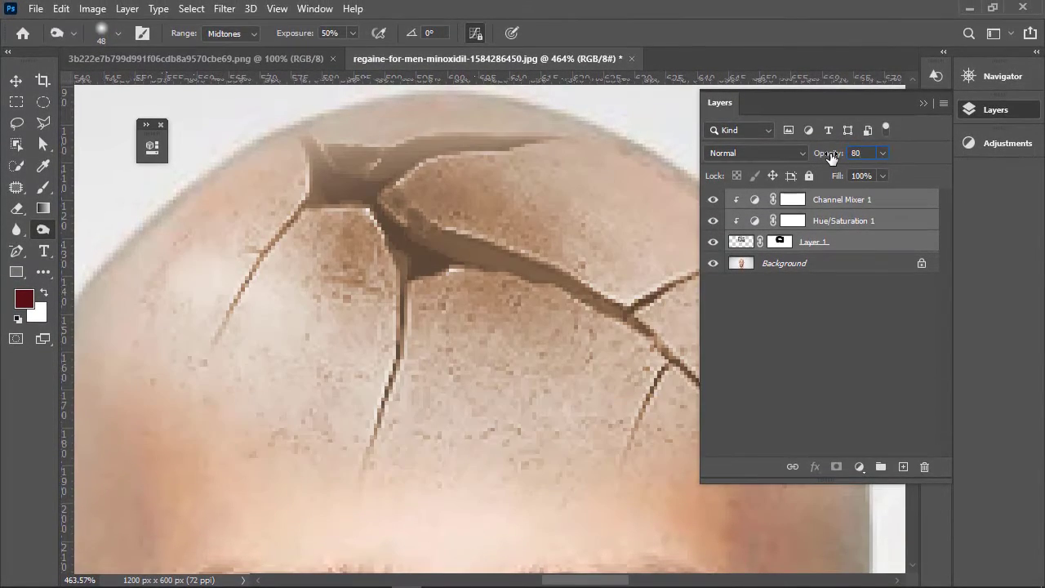
key("ctrl+0")
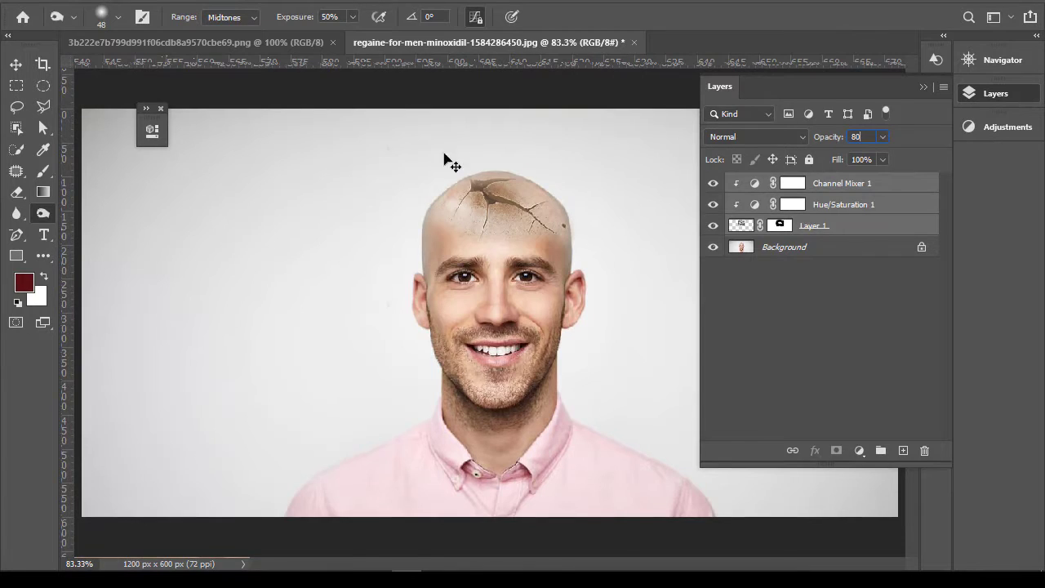
key("ctrl+space")
left_click_drag(364, 152, 613, 305)
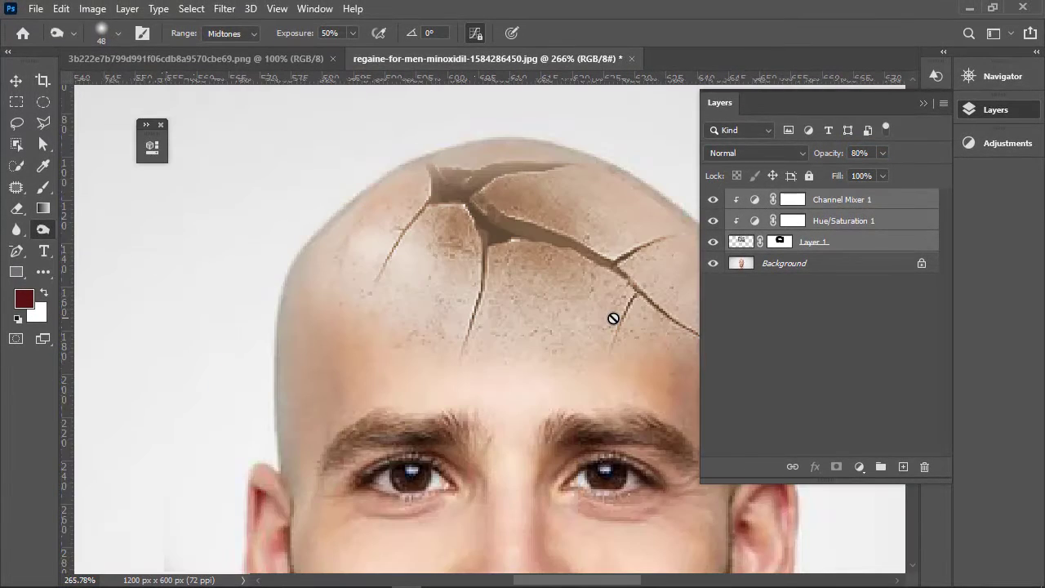
Step: Merge the pot layer and its clipped Hue/Saturation and Channel Mixer adjustments into a single layer
key("ctrl+0")
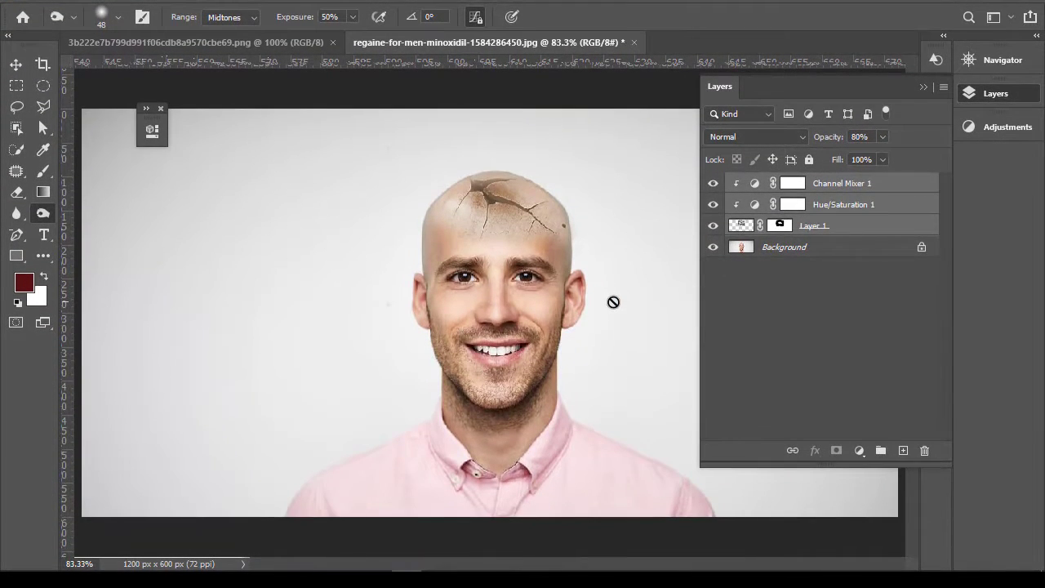
key("ctrl+minus")
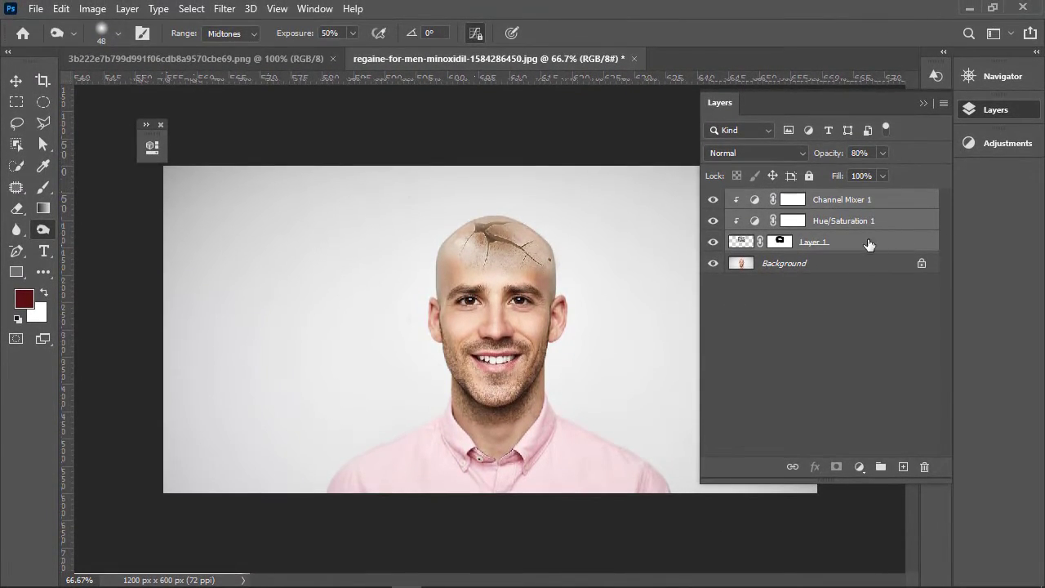
left_click(865, 243)
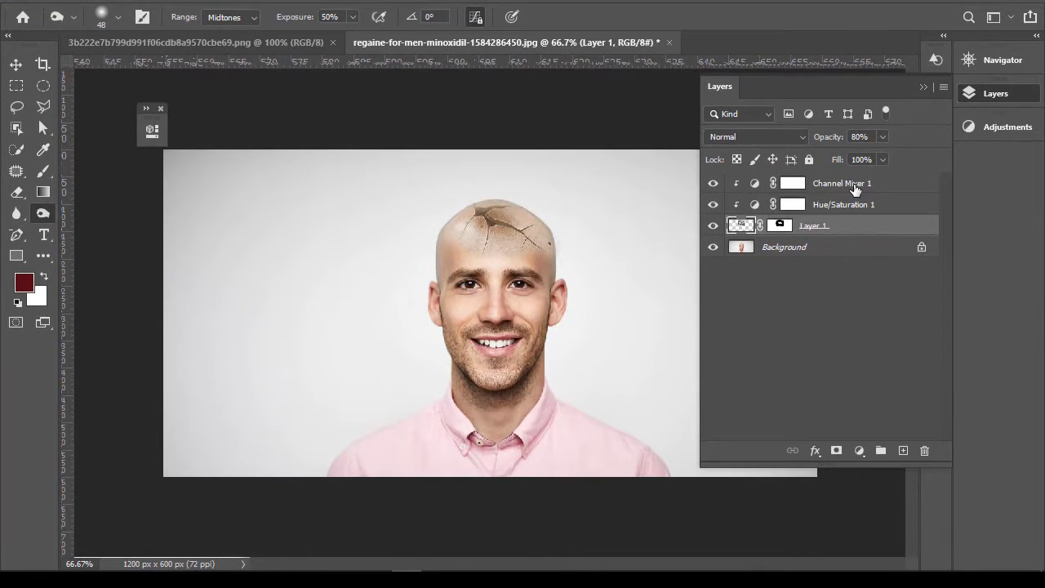
left_click(855, 188, "shift")
key("ctrl+e")
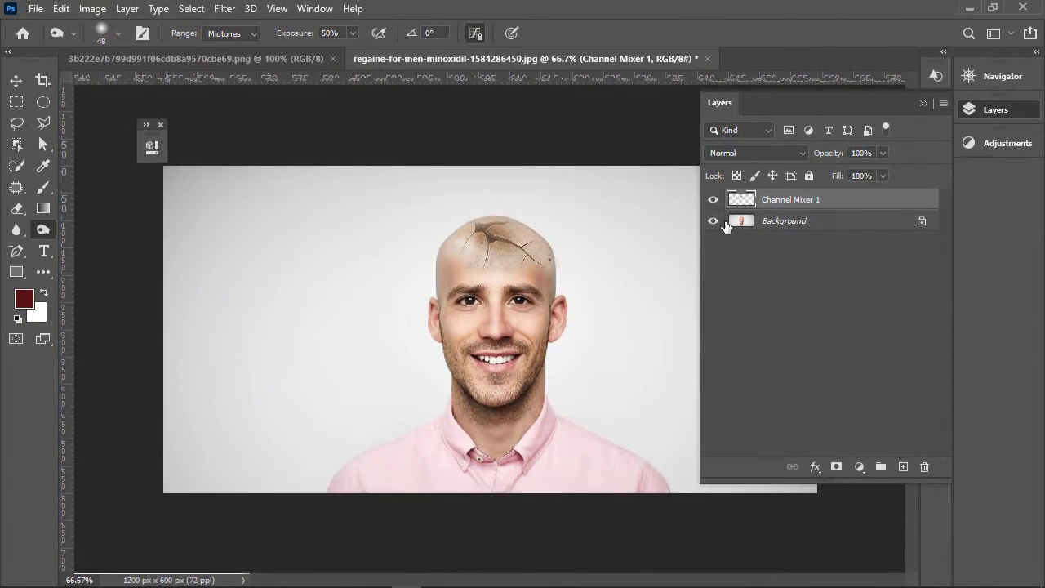
Step: Compare the head with and without the merged crack layer and merge that layer into the Background
left_click(715, 223)
left_click(715, 222)
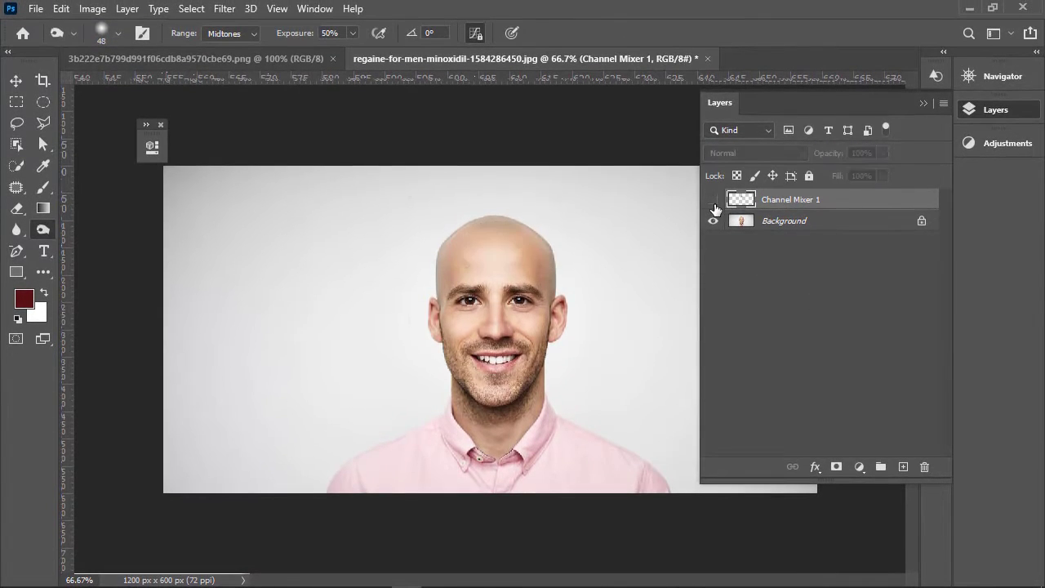
left_click(714, 199)
left_click(760, 222)
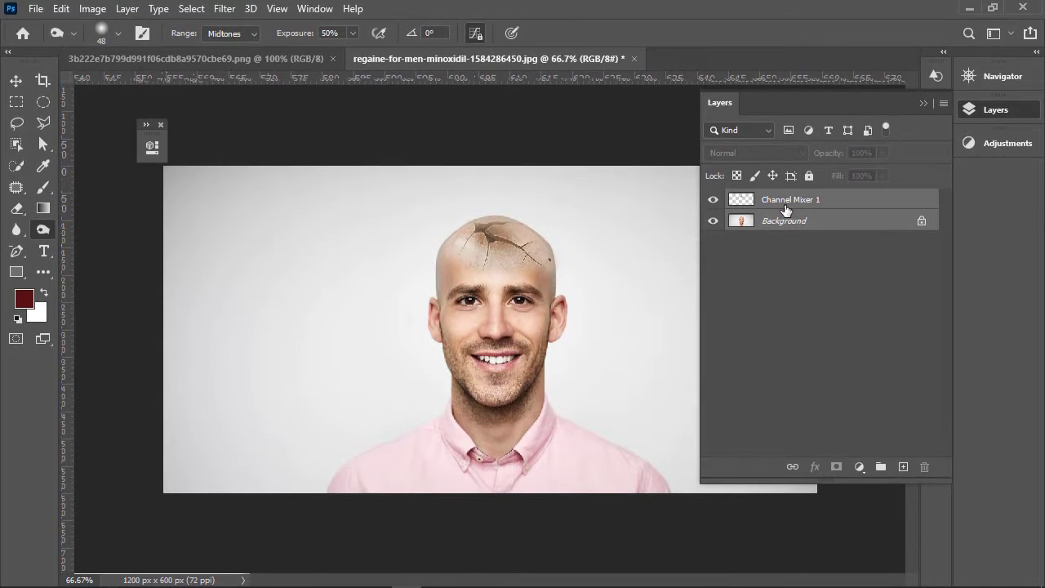
key("ctrl+e")
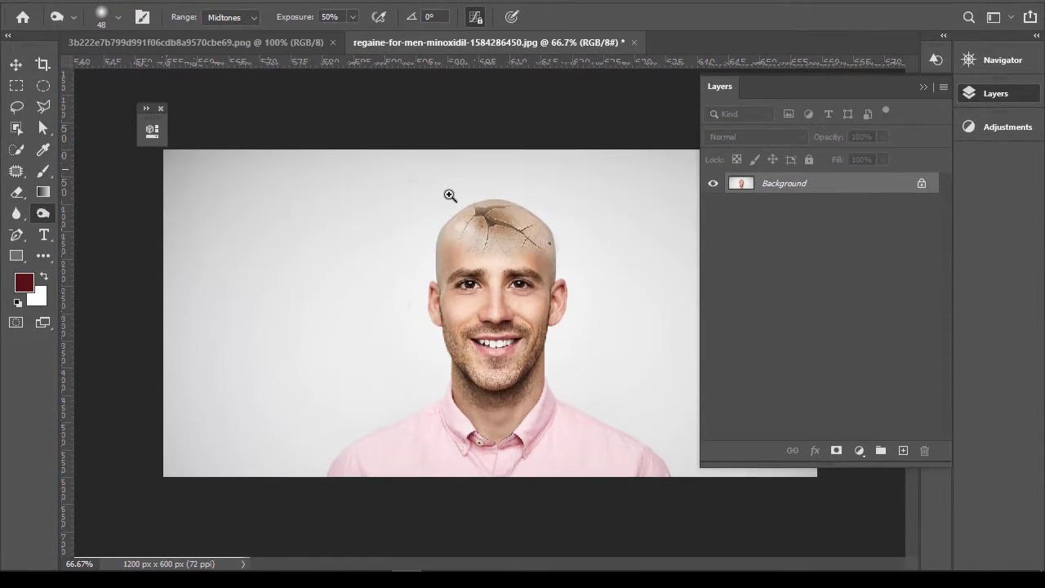
Step: Try a Black & White adjustment layer over the merged image and undo it
left_click_drag(499, 189, 584, 241)
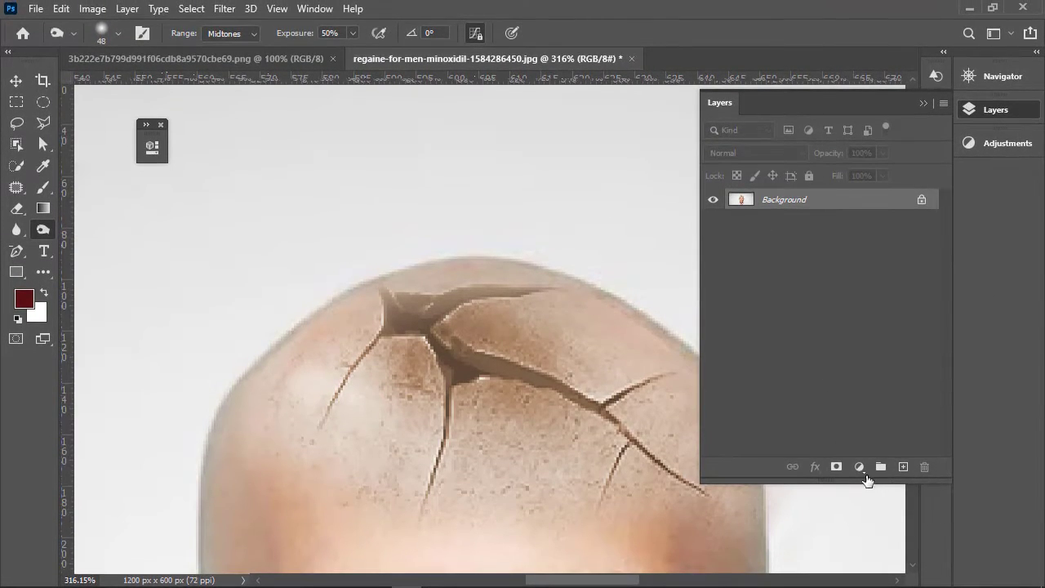
left_click(860, 468)
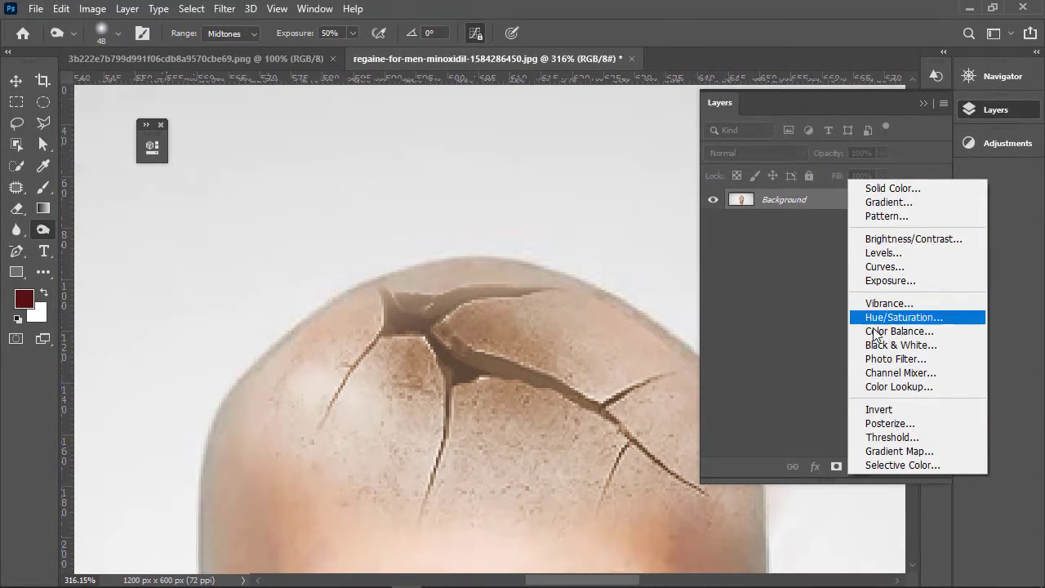
left_click(899, 344)
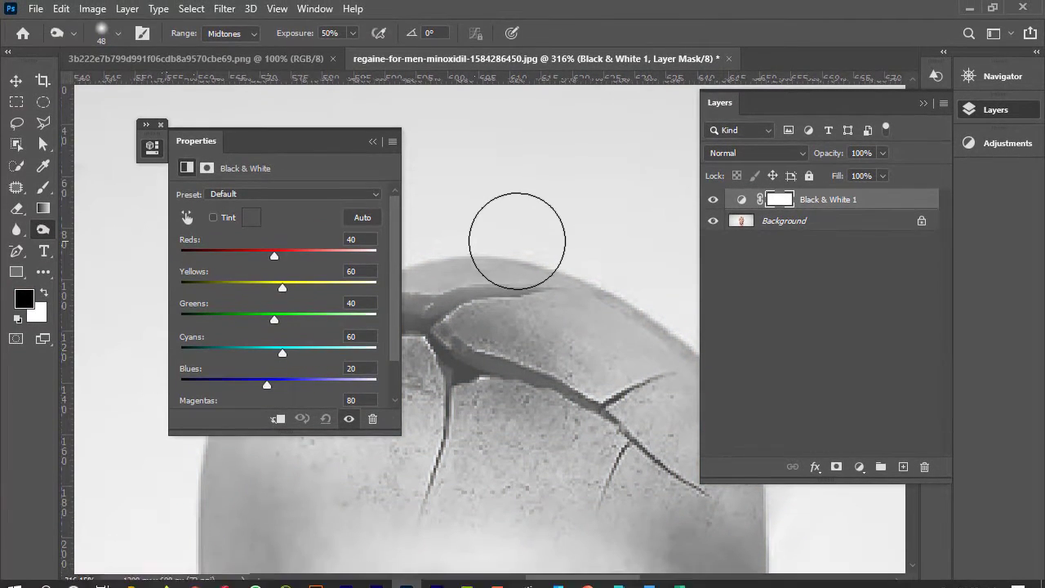
key("ctrl+z")
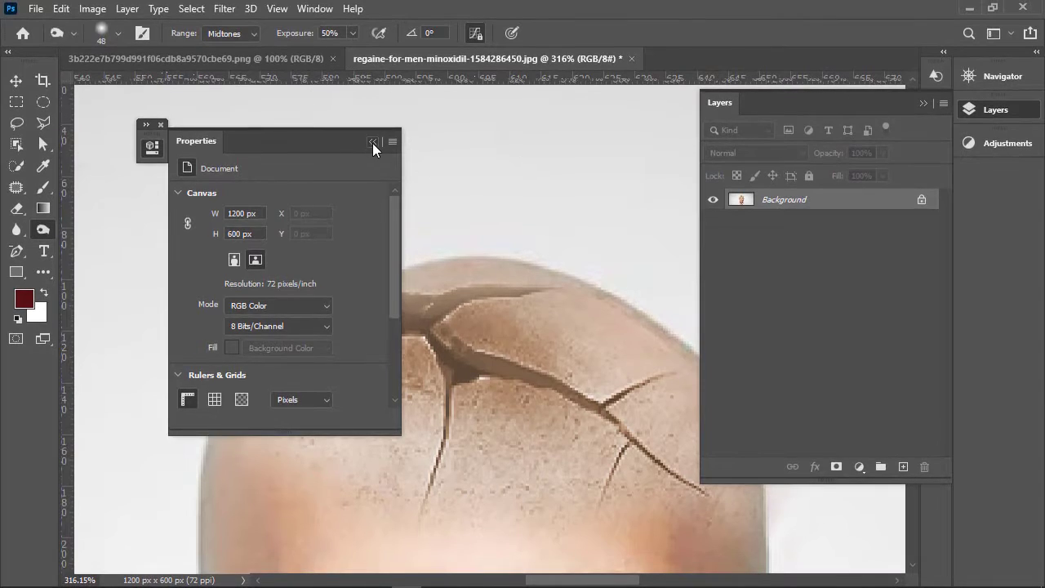
left_click(373, 143)
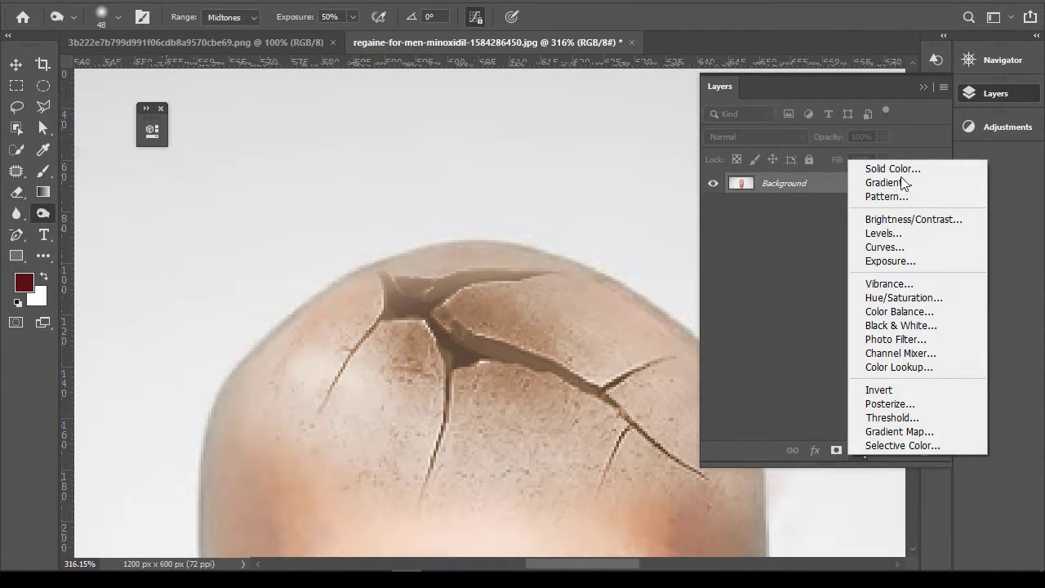
Step: Add a Levels adjustment layer above the Background with RGB input levels of 25, 0.95 and 243
left_click(890, 233)
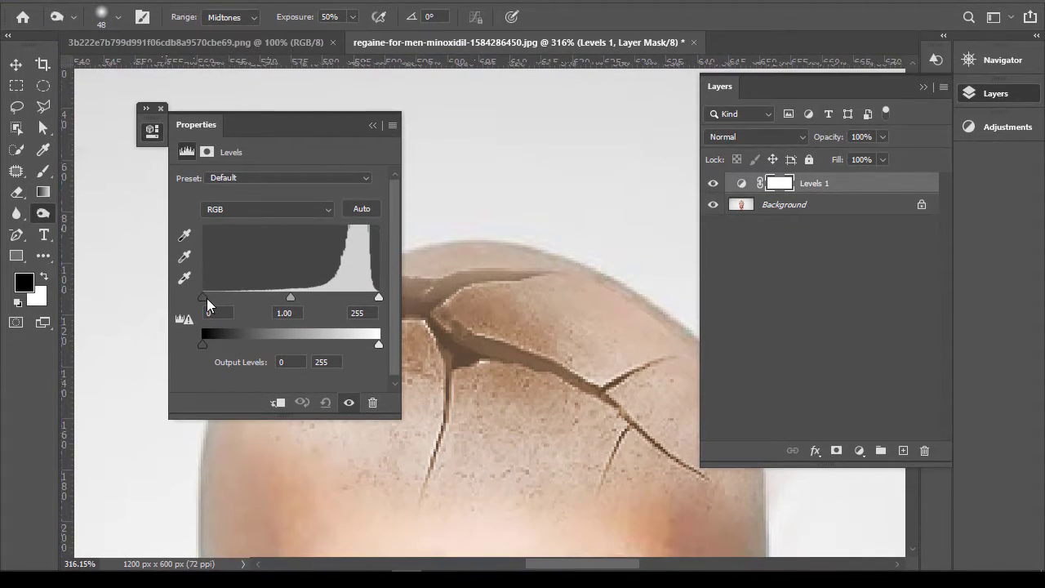
left_click_drag(209, 304, 251, 319)
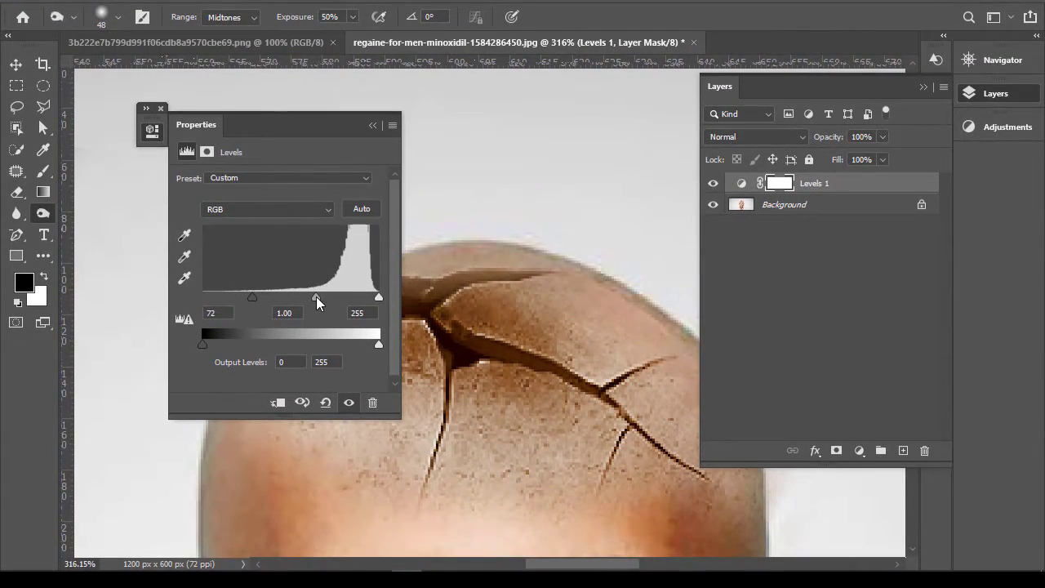
left_click_drag(316, 296, 295, 296)
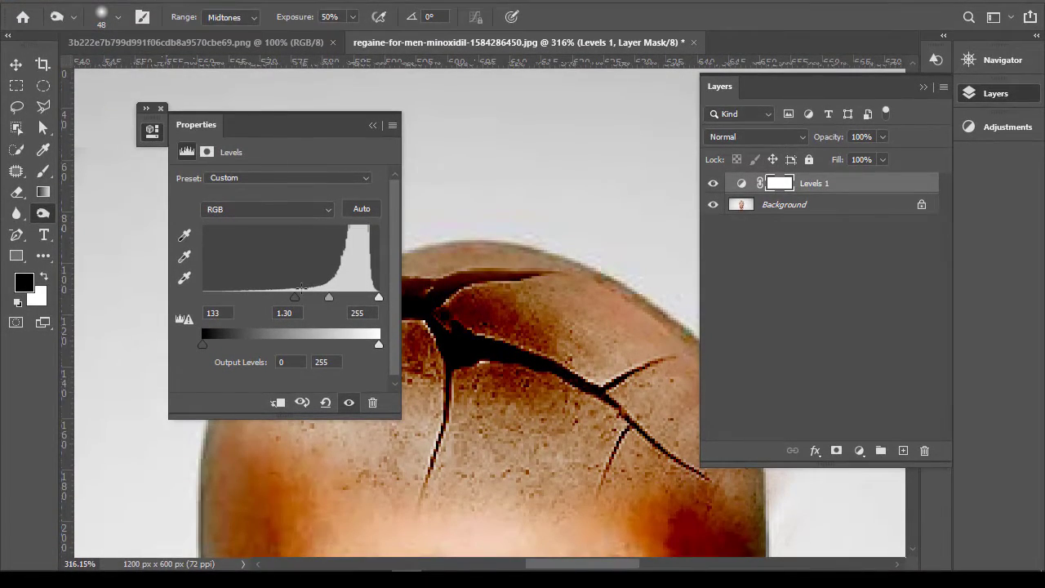
key("ctrl+1")
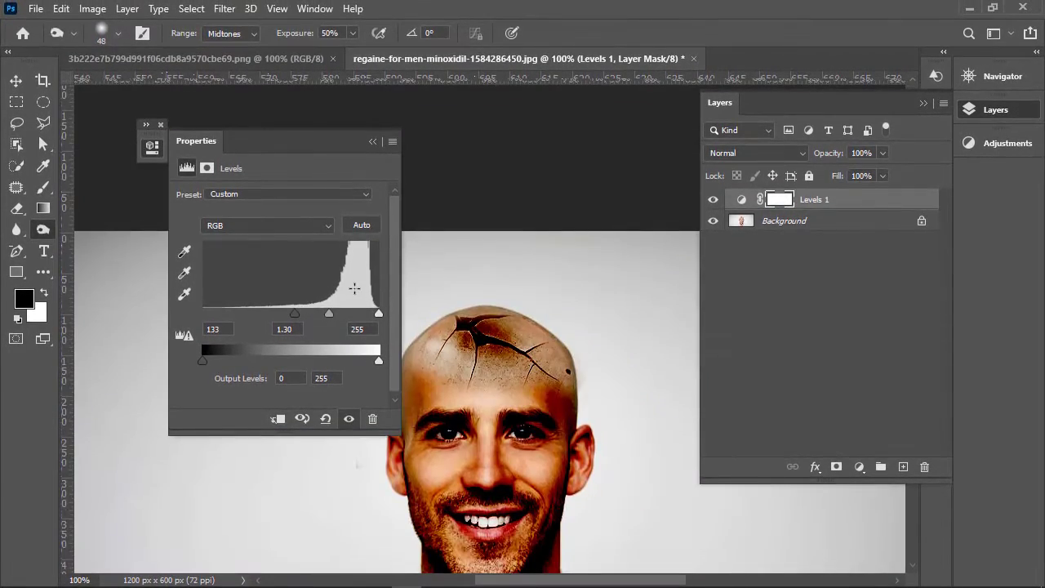
left_click(352, 207)
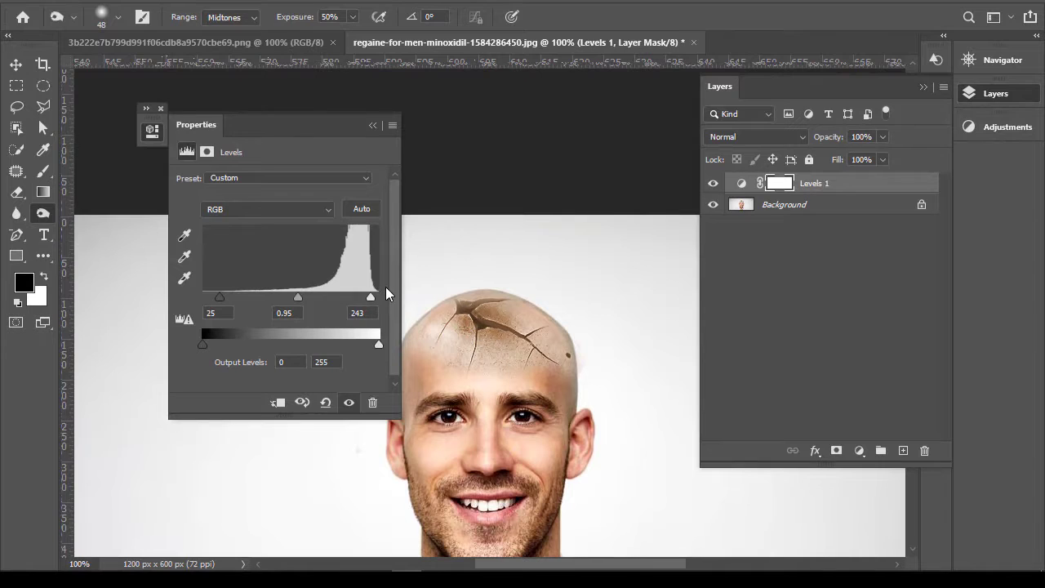
left_click(371, 142)
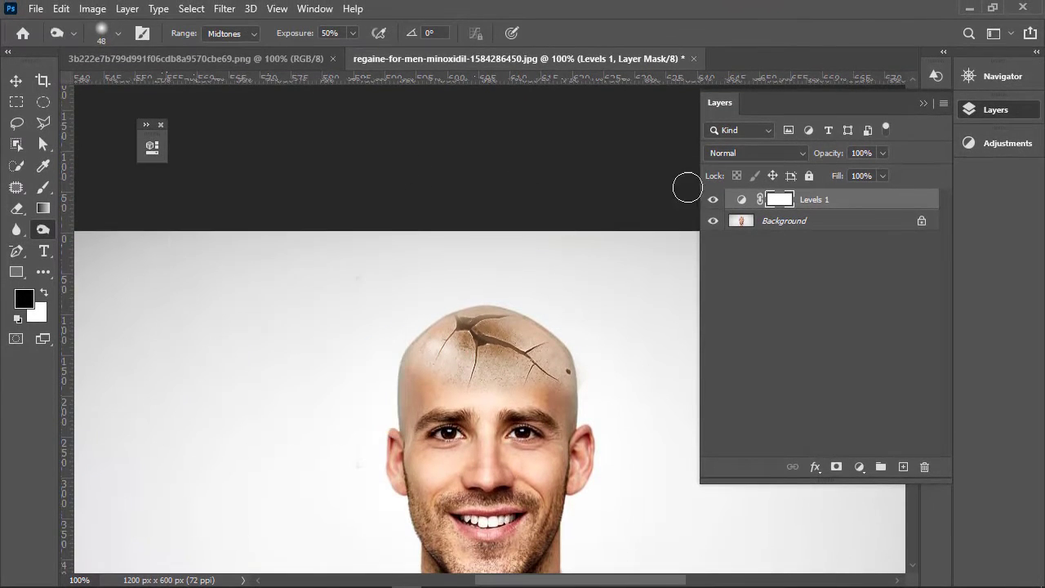
Step: Add an Exposure adjustment layer above the Levels layer and set its exposure to +0.15
left_click(856, 454)
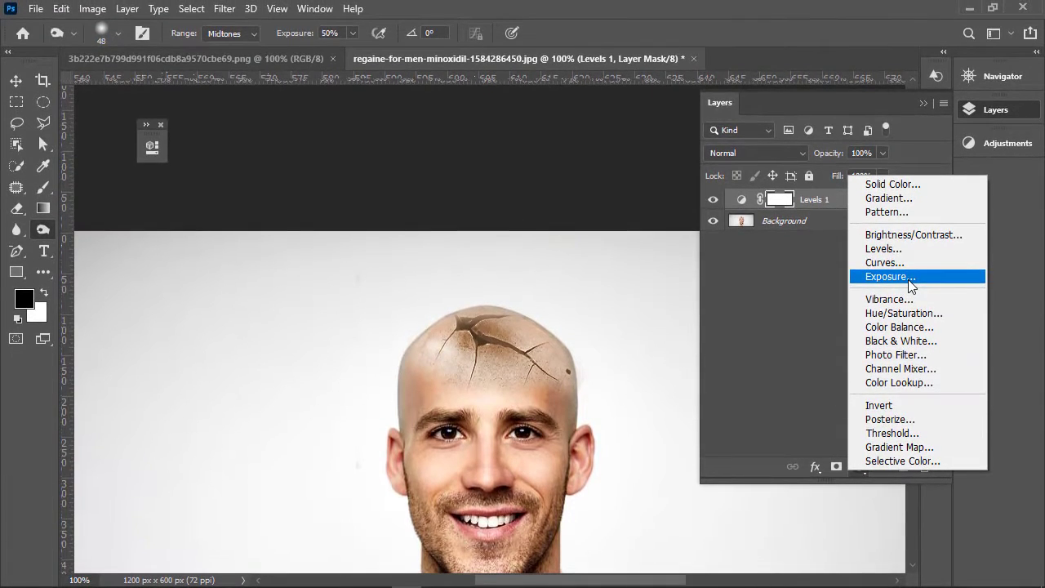
left_click(908, 279)
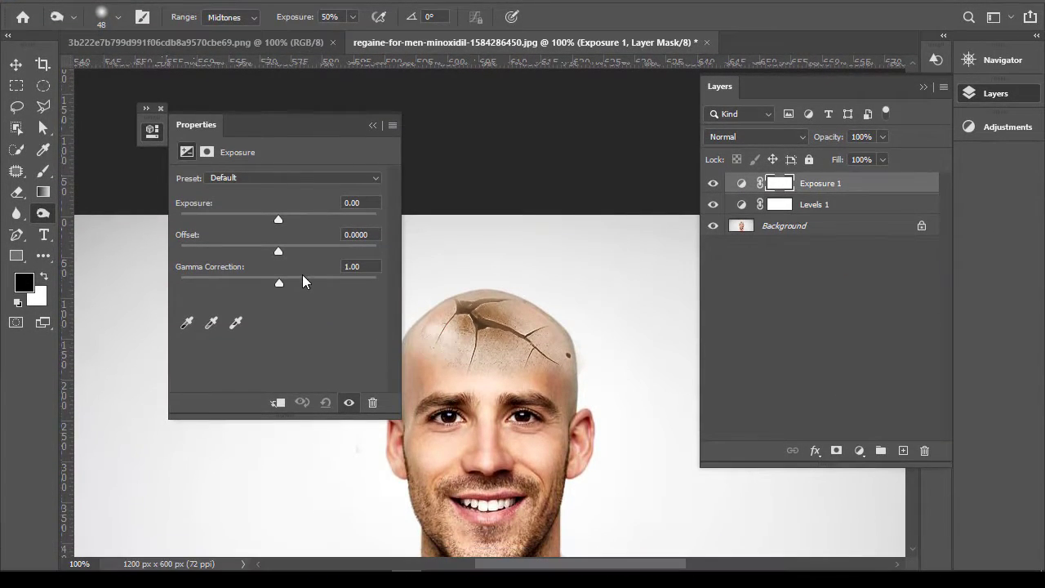
mouse_move(277, 213)
left_mouse_down()
mouse_move(287, 231)
mouse_move(281, 215)
left_mouse_up()
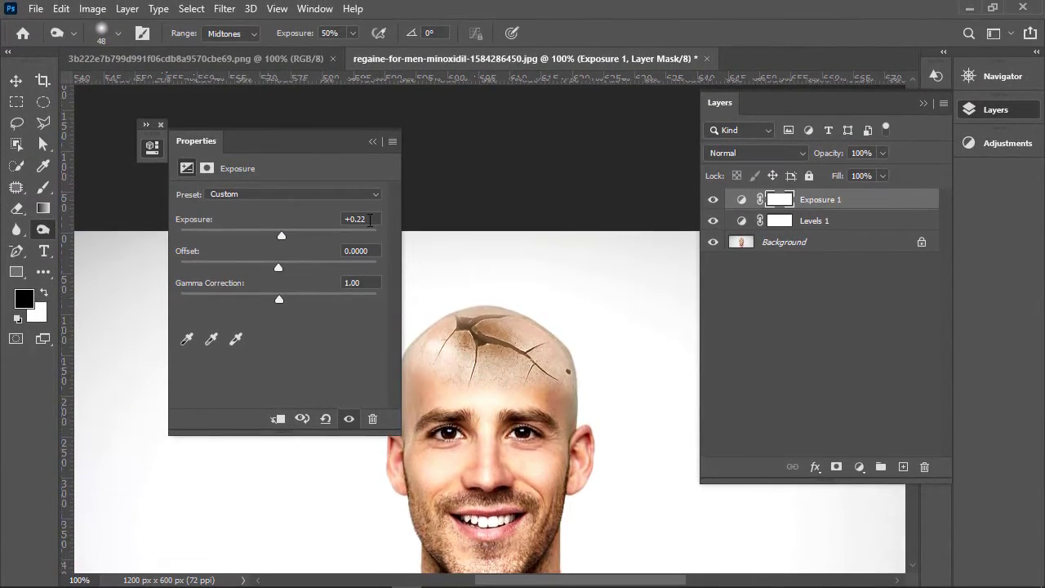
left_click_drag(370, 219, 343, 219)
type("+0.")
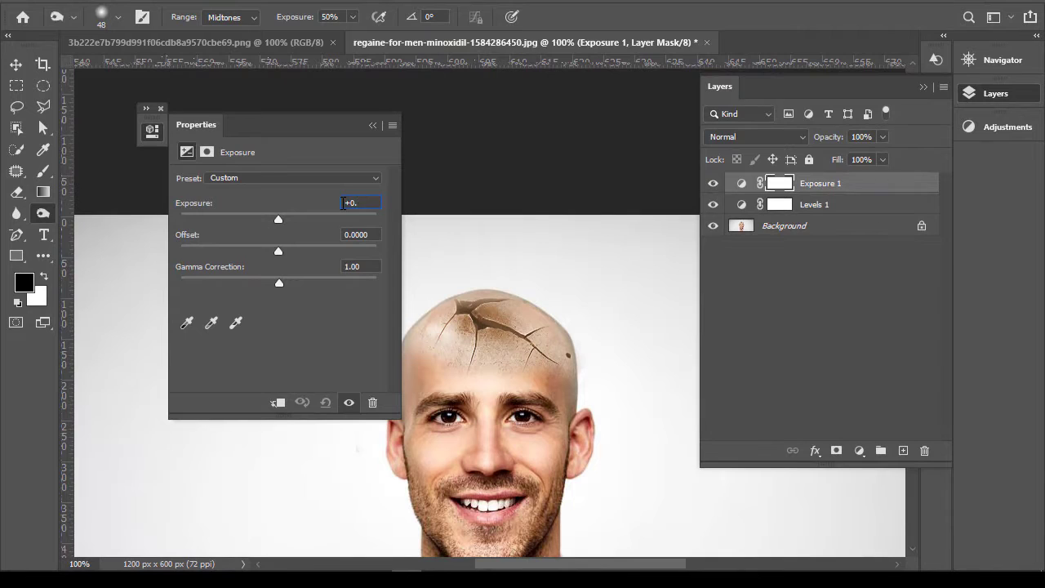
type("15")
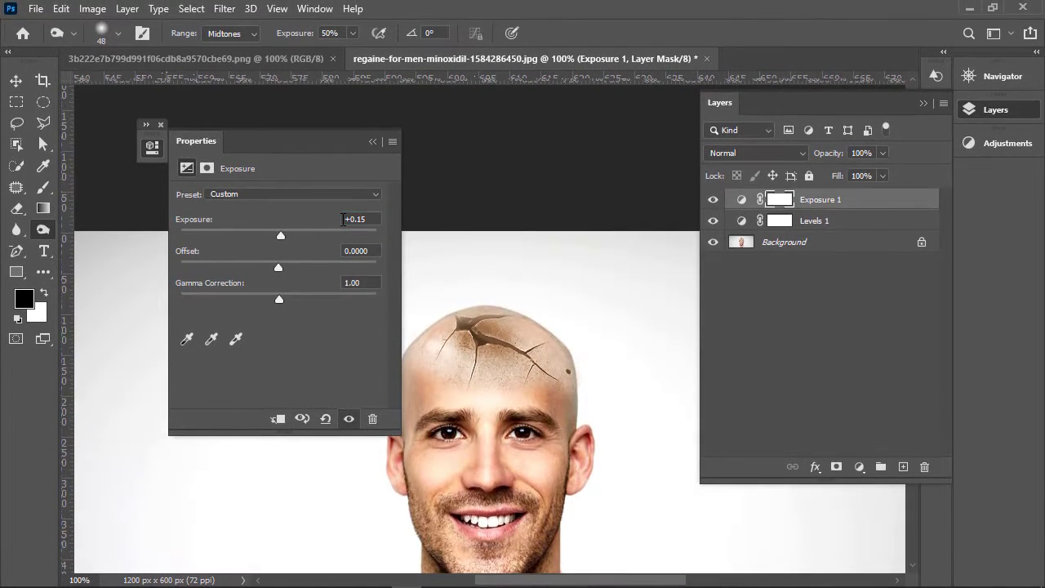
left_click(373, 141)
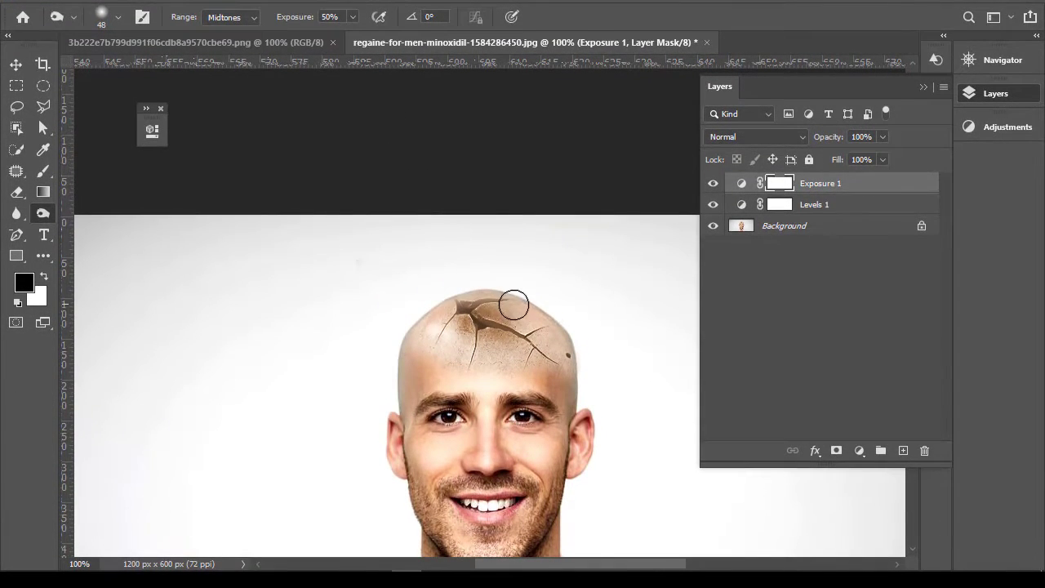
Step: Compare the cracks close up with the Exposure adjustment on and off, and merge the Exposure and Levels layers
key("ctrl+space")
left_click_drag(398, 265, 573, 356)
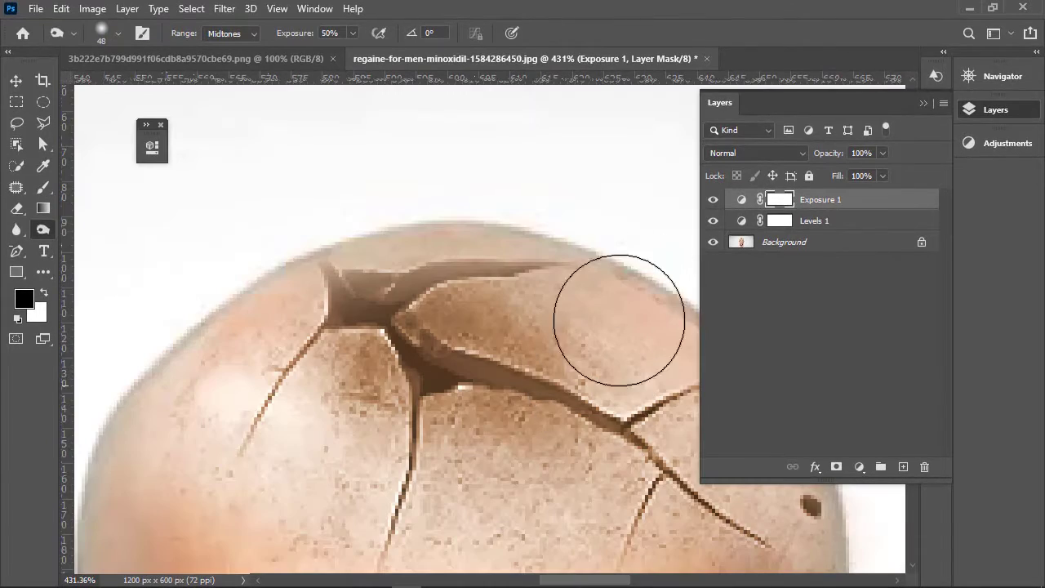
left_click(713, 199)
left_click(713, 199)
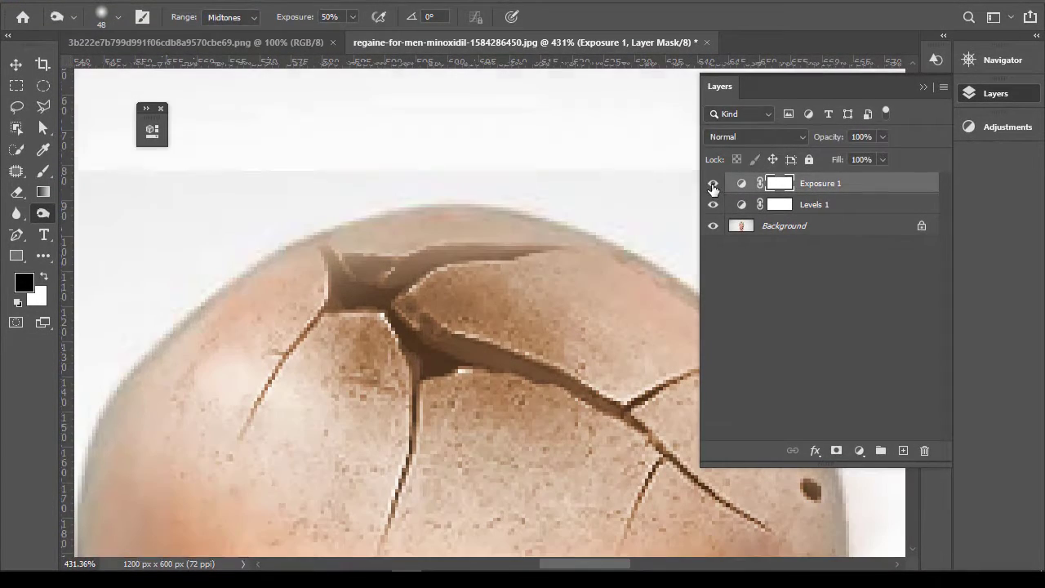
left_click(801, 209, "shift")
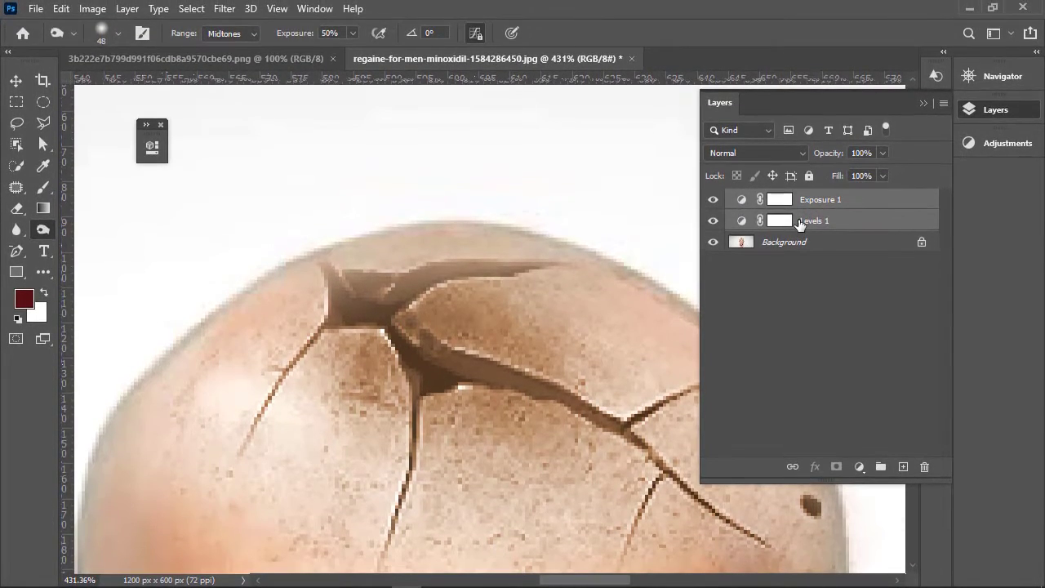
key("ctrl+e")
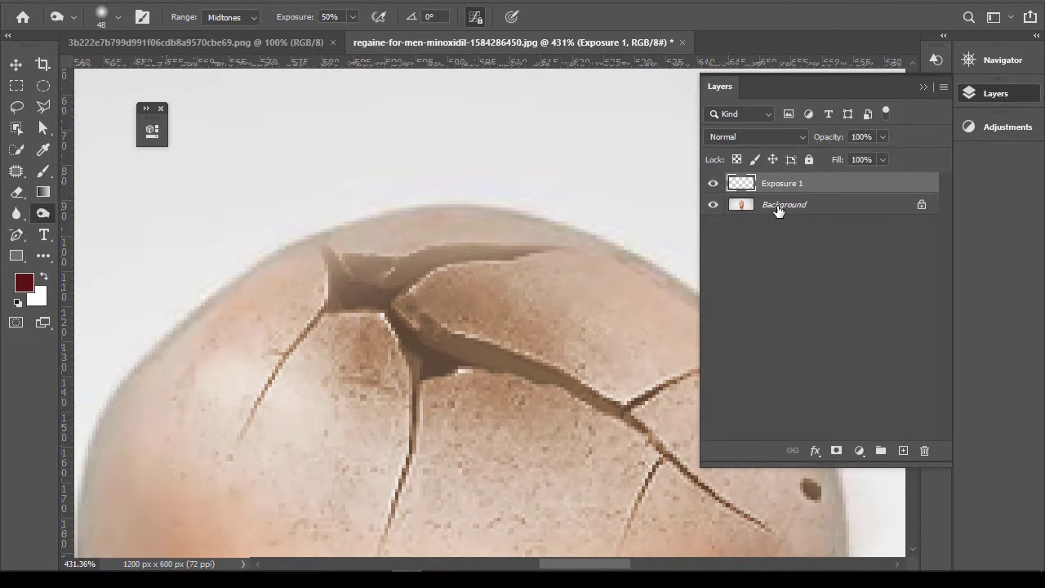
Step: Convert the Background into a regular layer named Layer 0 and merge it with the Exposure 1 layer
key("ctrl+0")
double_click(778, 208)
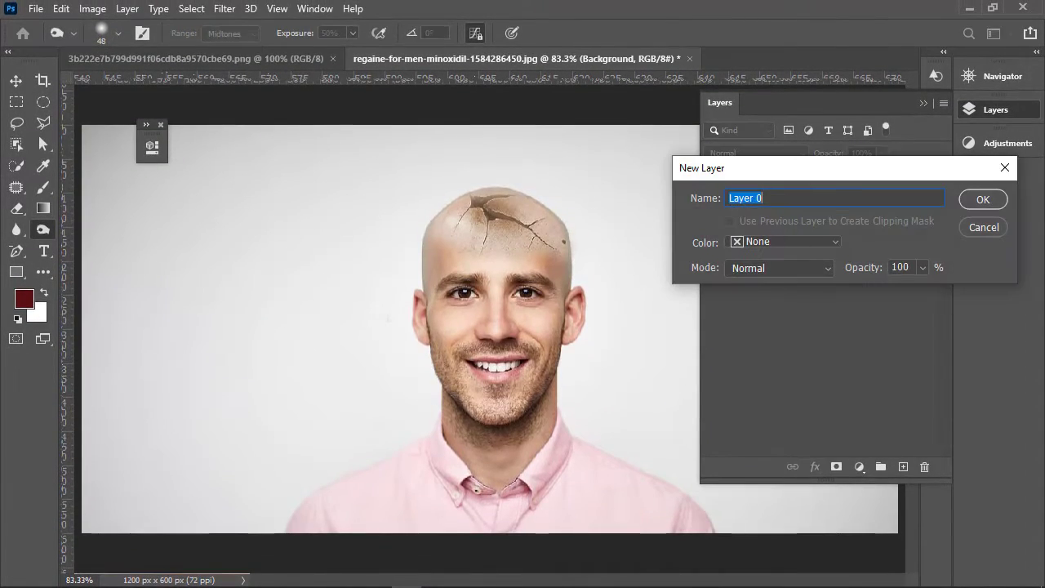
left_click(980, 199)
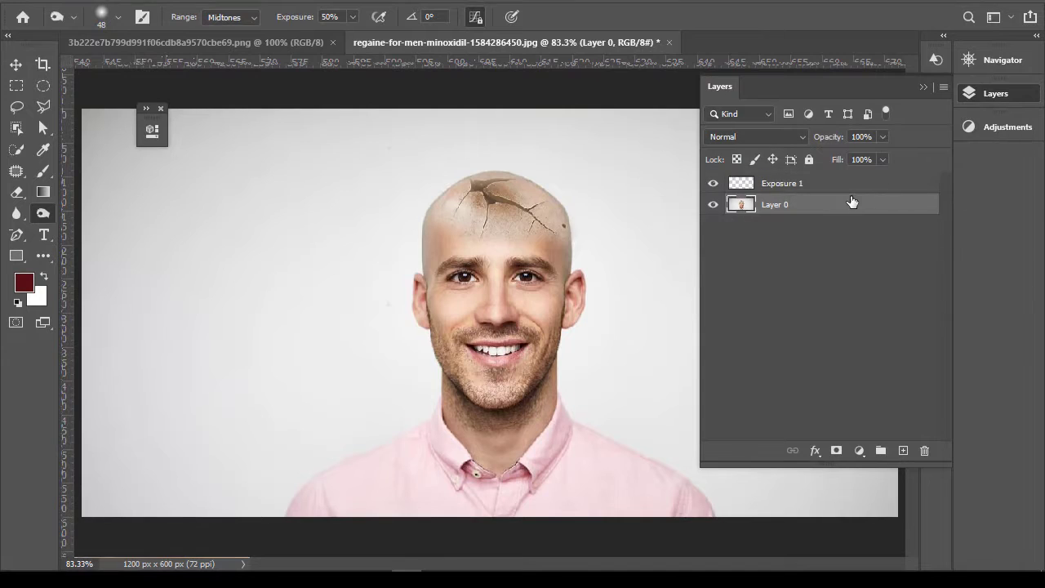
left_click(834, 192, "shift")
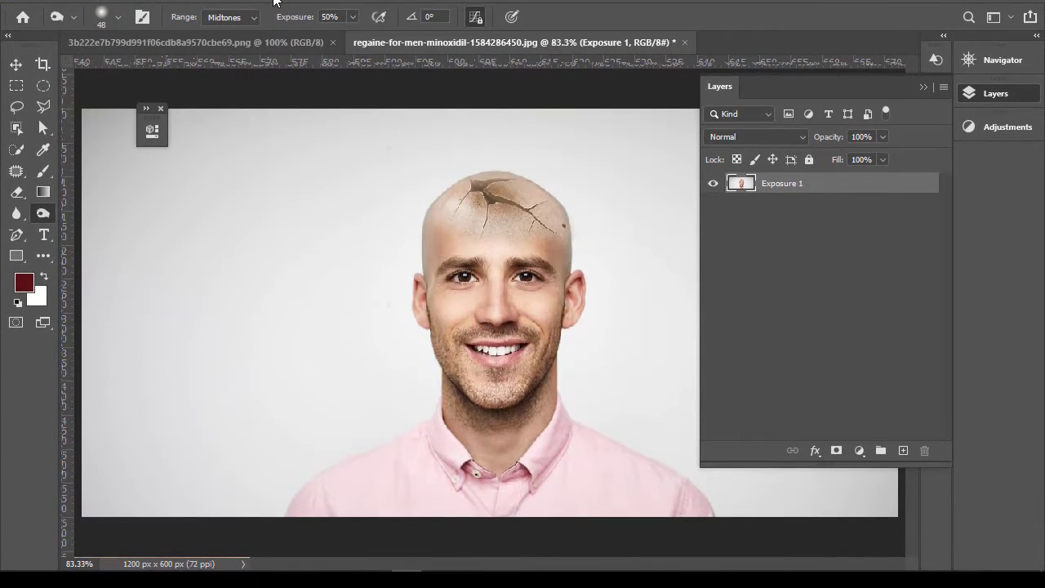
Step: Duplicate the Exposure 1 layer and apply a High Pass filter with a 4.0 pixel radius to the copy
key("ctrl+j")
left_click(314, 9)
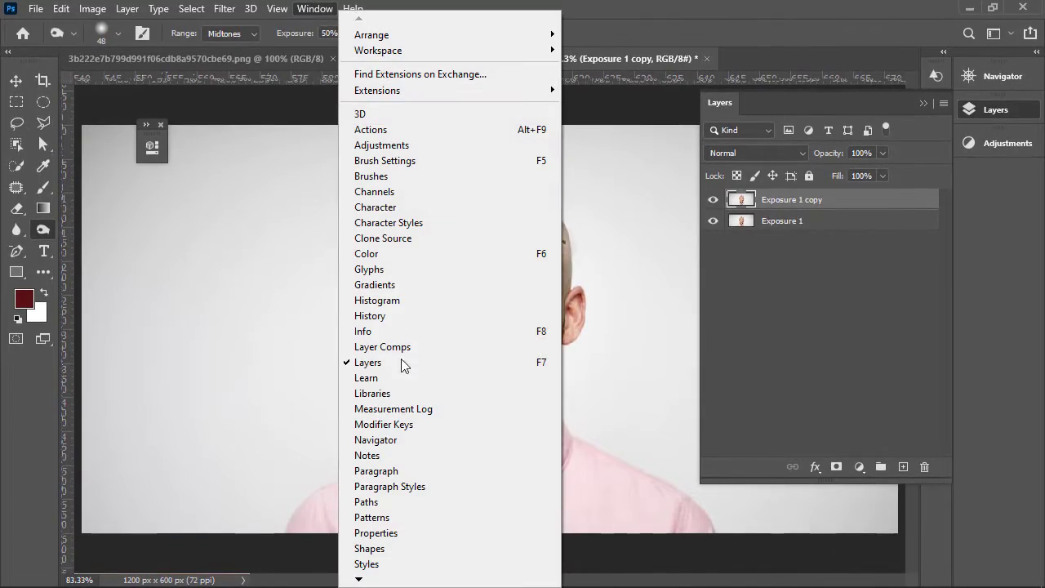
mouse_move(223, 10)
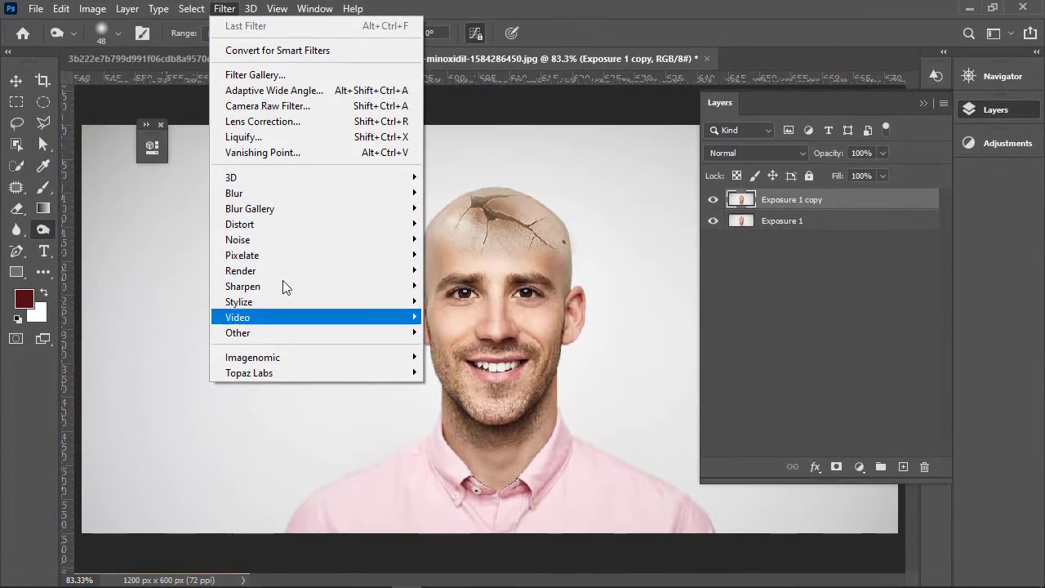
mouse_move(299, 195)
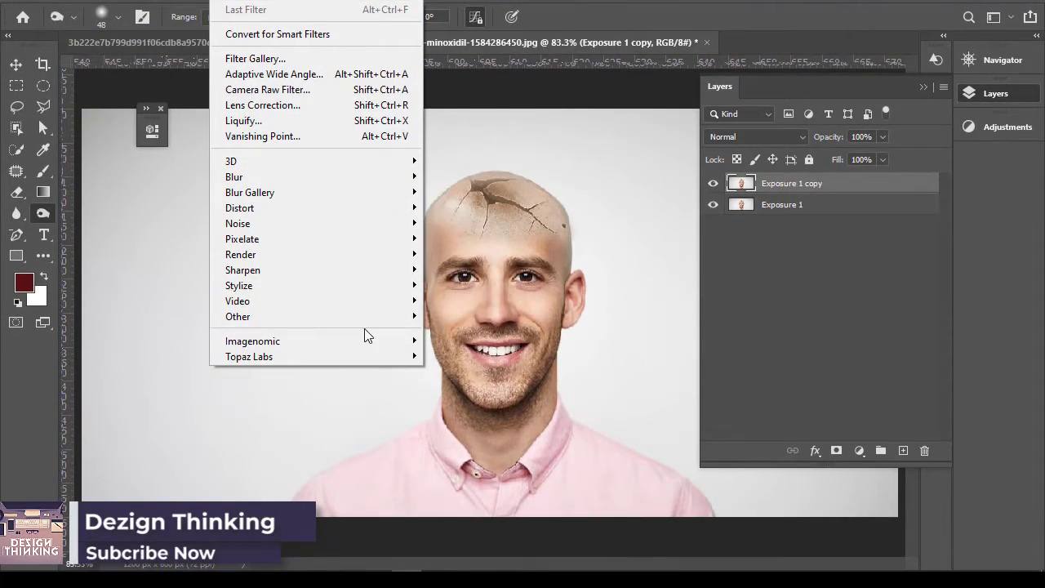
mouse_move(367, 316)
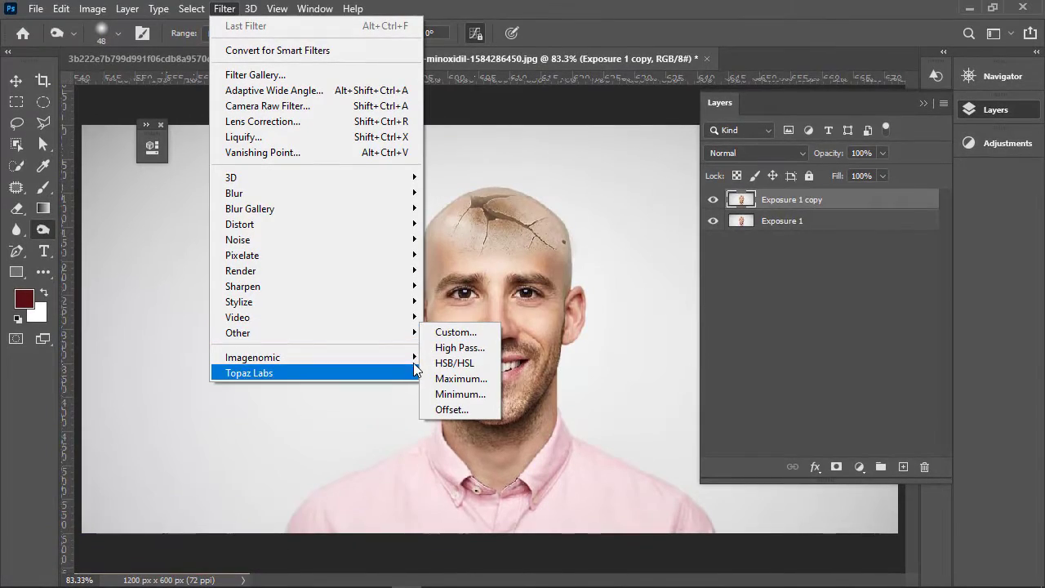
mouse_move(408, 335)
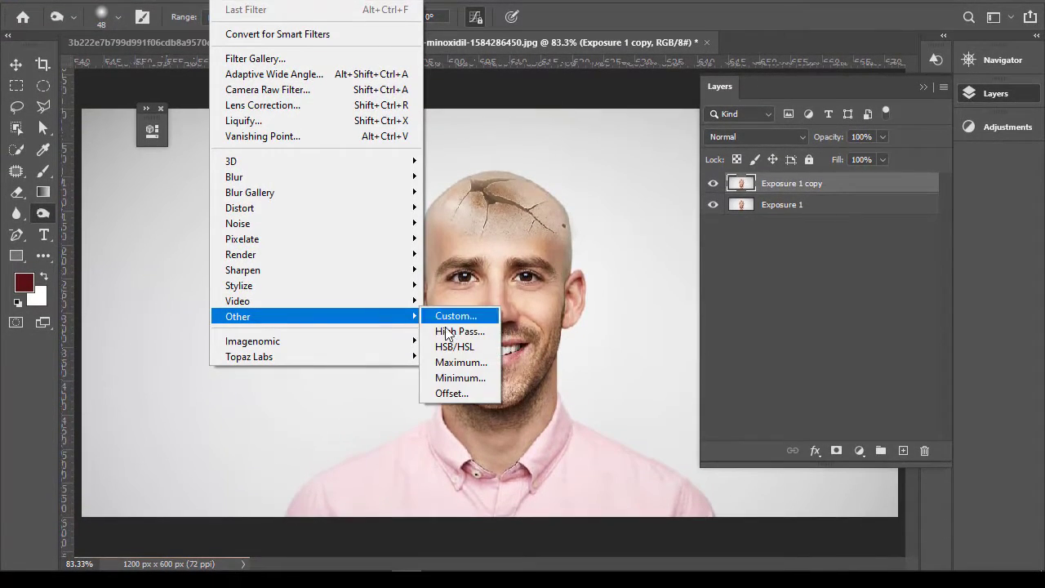
left_click(446, 331)
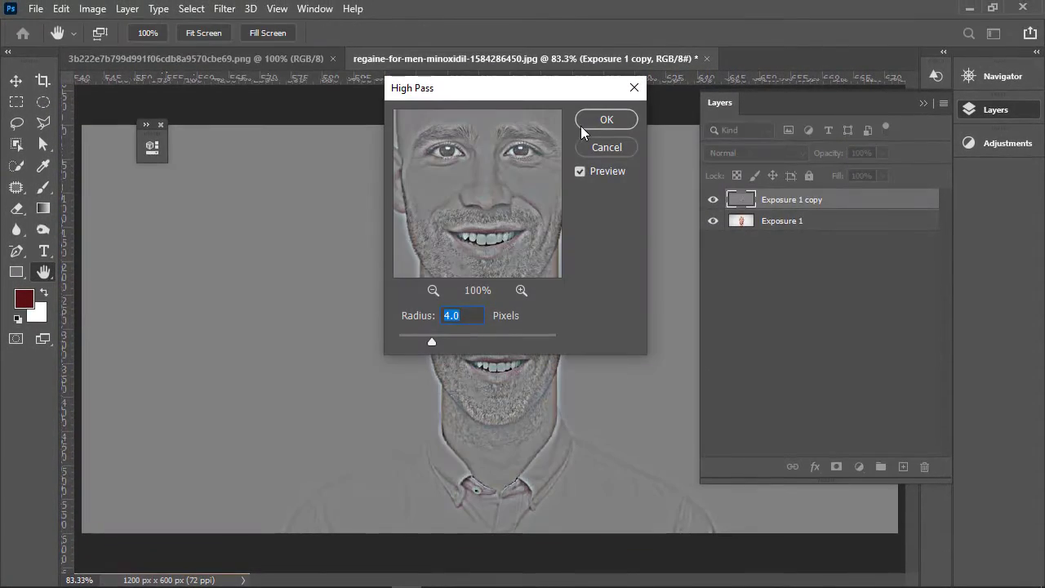
left_click(590, 124)
key("o")
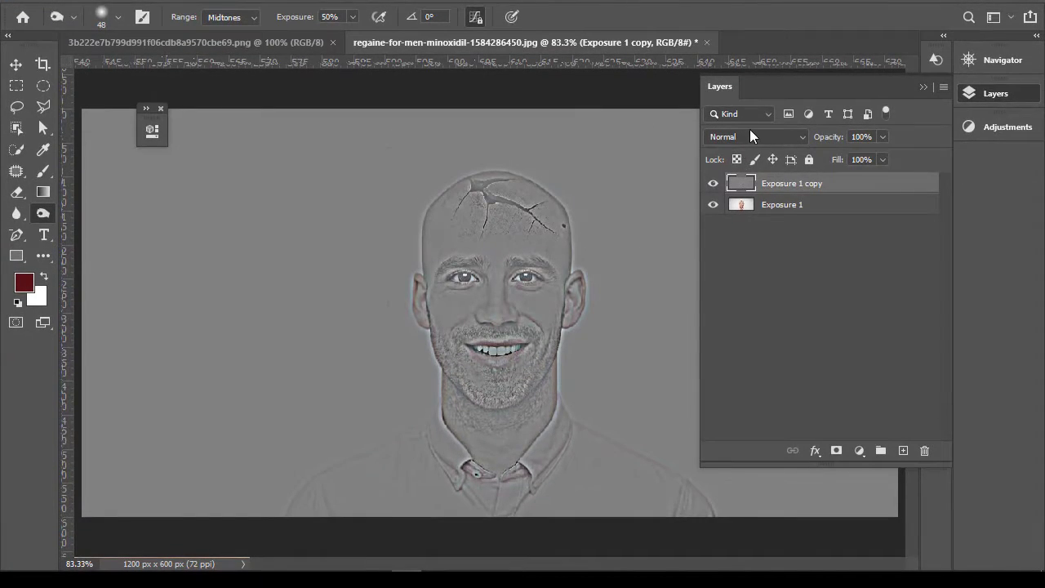
Step: Set the blend mode of the Exposure 1 copy layer to Pin Light and inspect the cracks close up
left_click(750, 136)
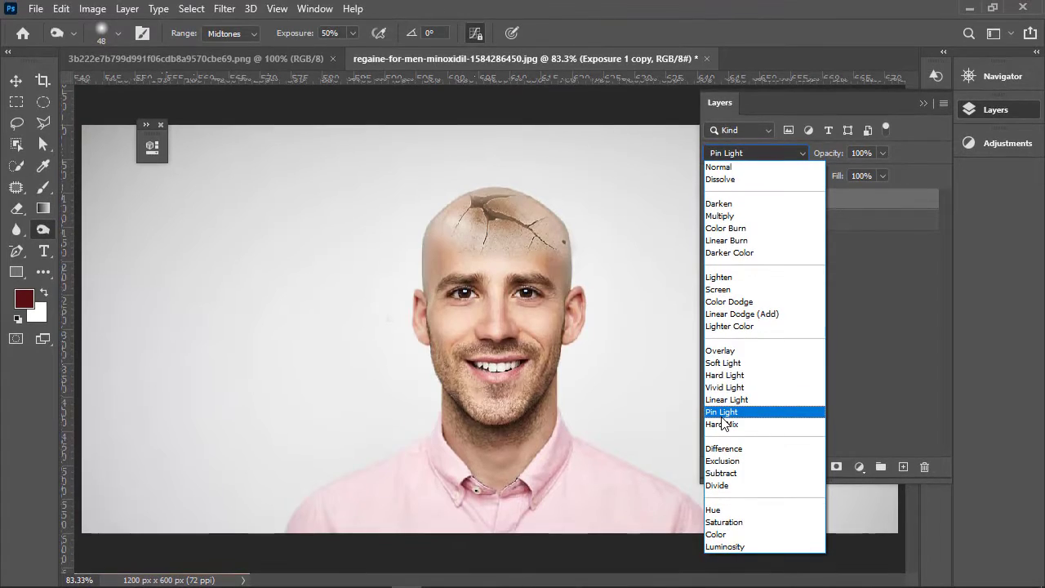
left_click(722, 415)
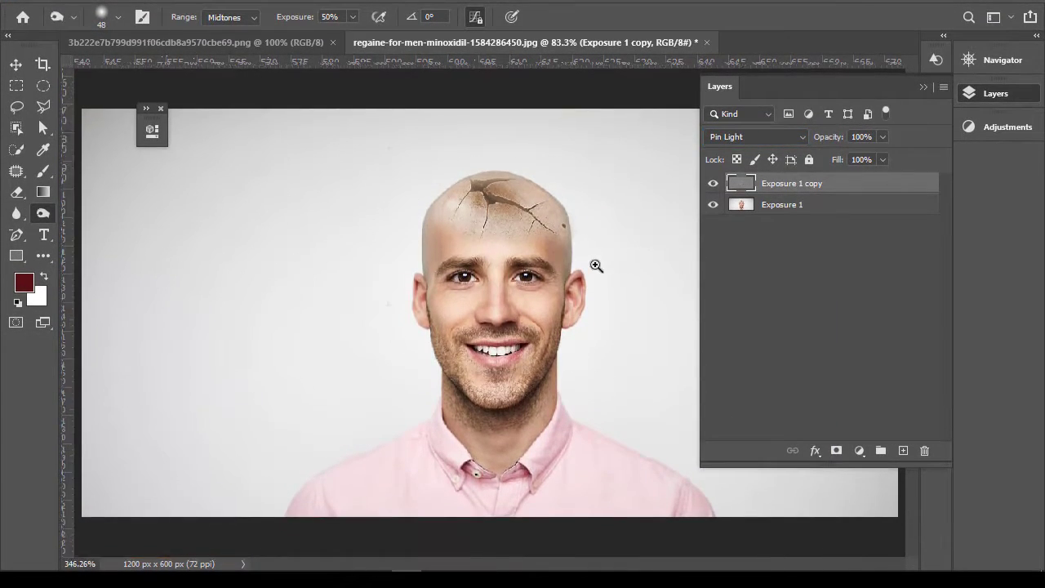
left_click_drag(596, 266, 544, 283)
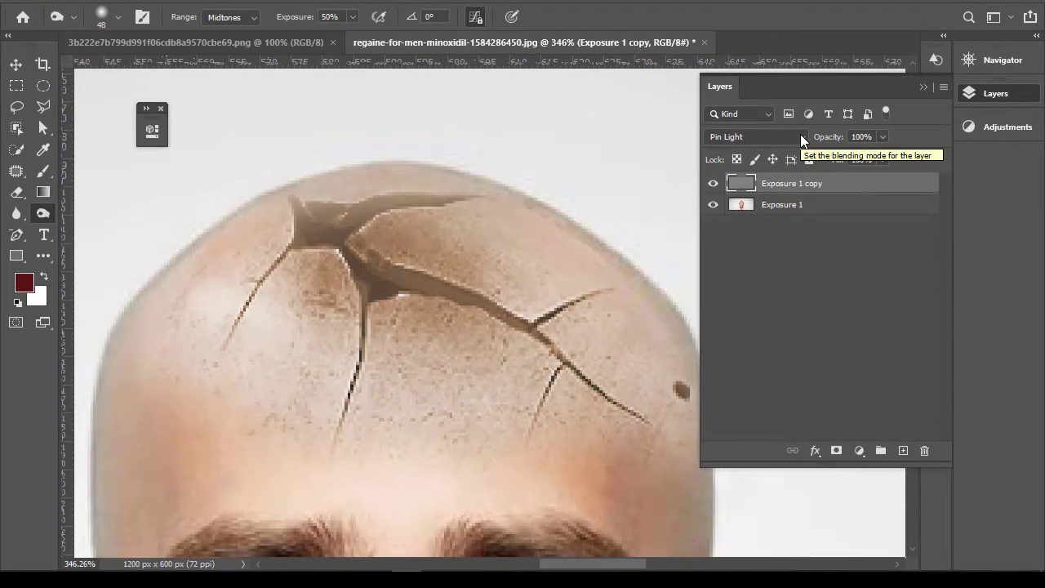
left_click(801, 136)
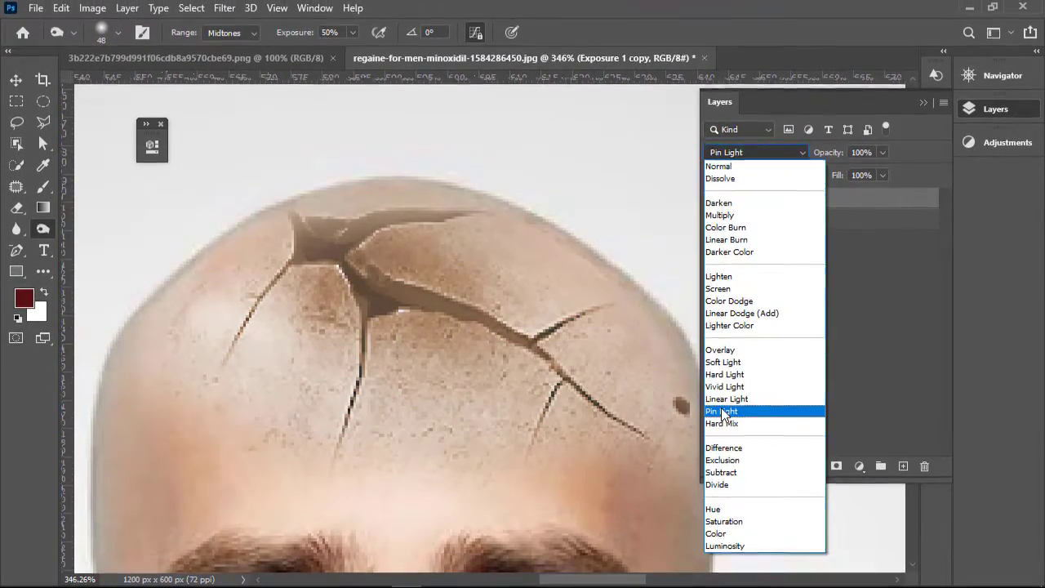
left_click(722, 395)
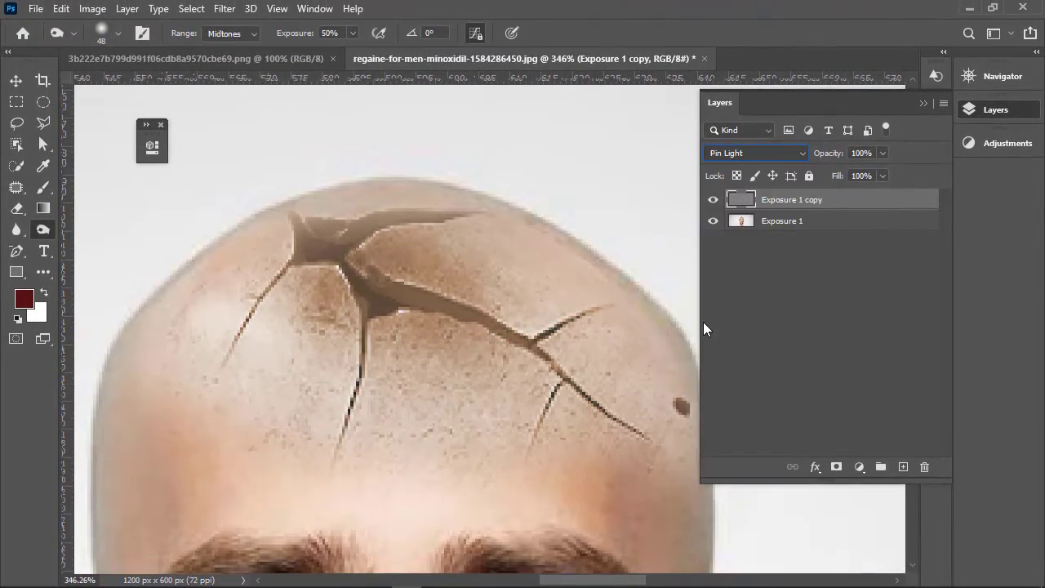
Step: Merge the Exposure 1 copy and Exposure 1 layers into one layer
key("ctrl+0")
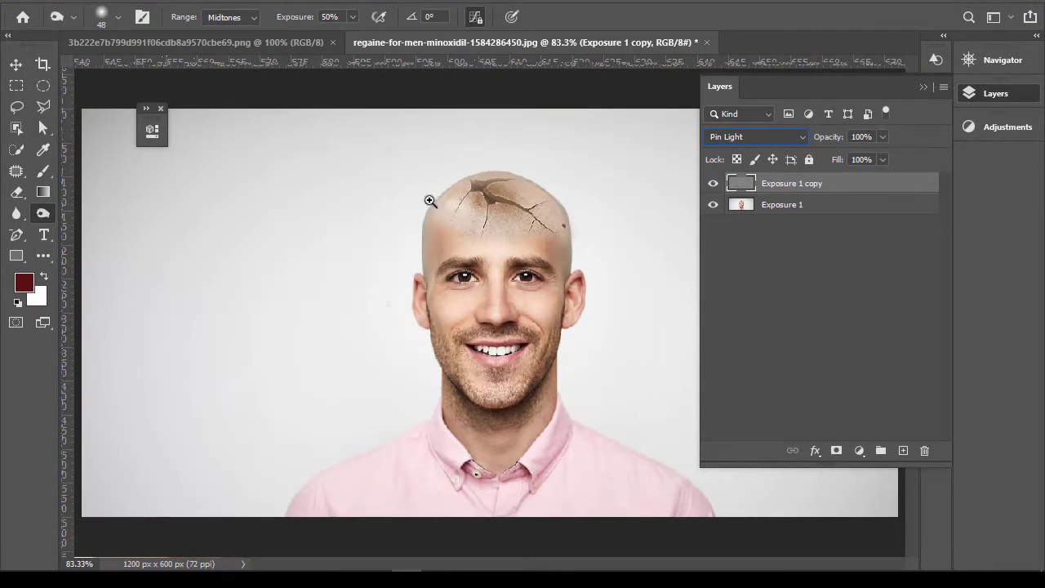
left_click_drag(348, 149, 711, 311)
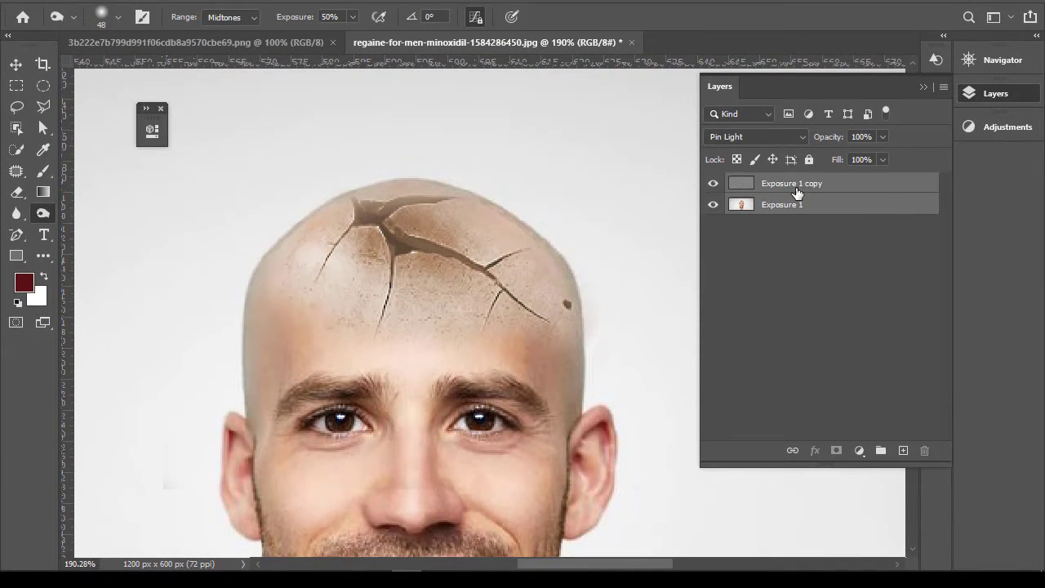
key("ctrl+e")
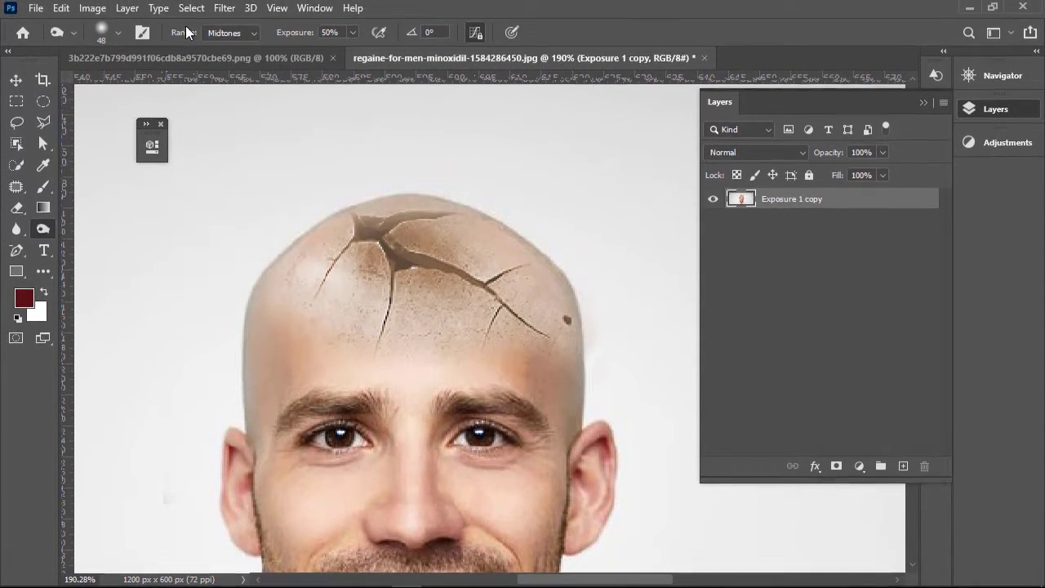
Step: Apply the Sharpen Edges filter to the merged layer and view the whole image
left_click(307, 11)
mouse_move(230, 13)
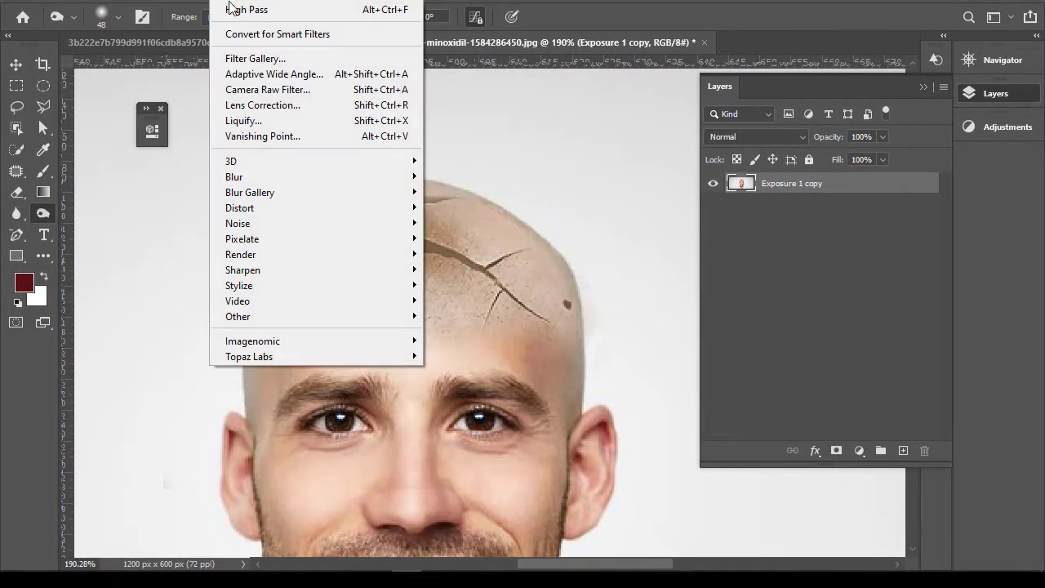
mouse_move(282, 181)
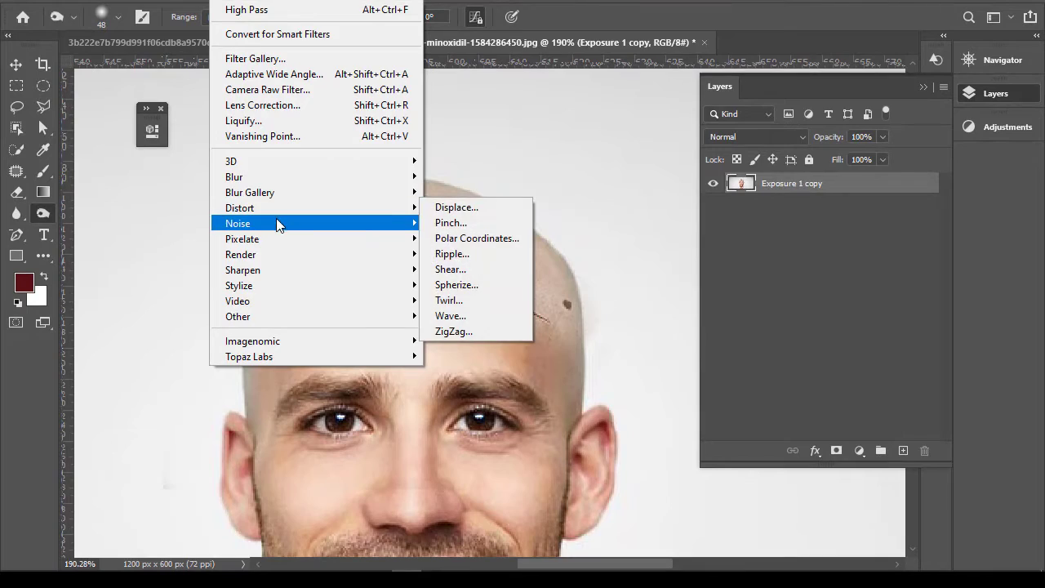
mouse_move(276, 240)
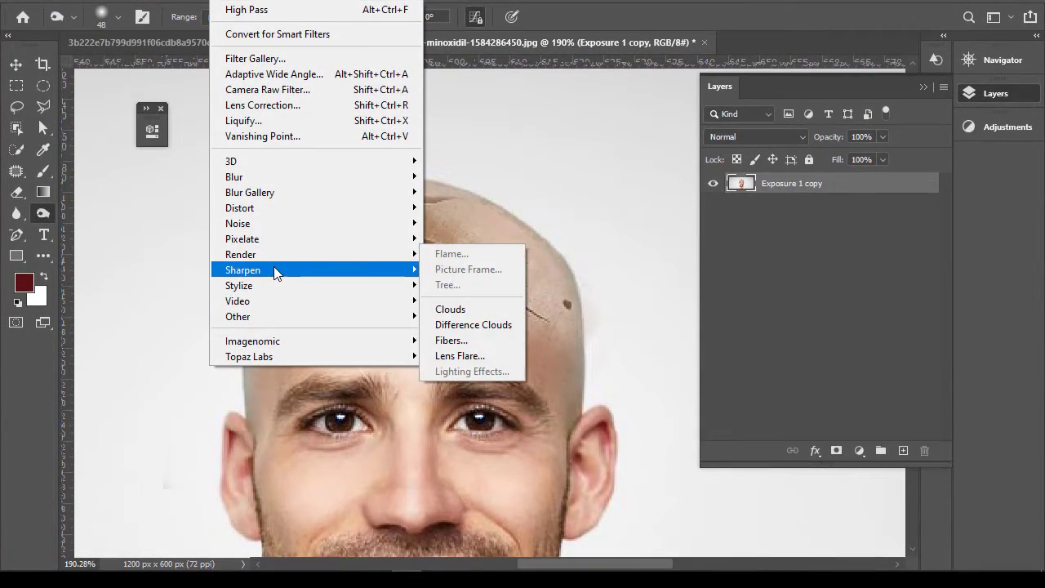
mouse_move(276, 272)
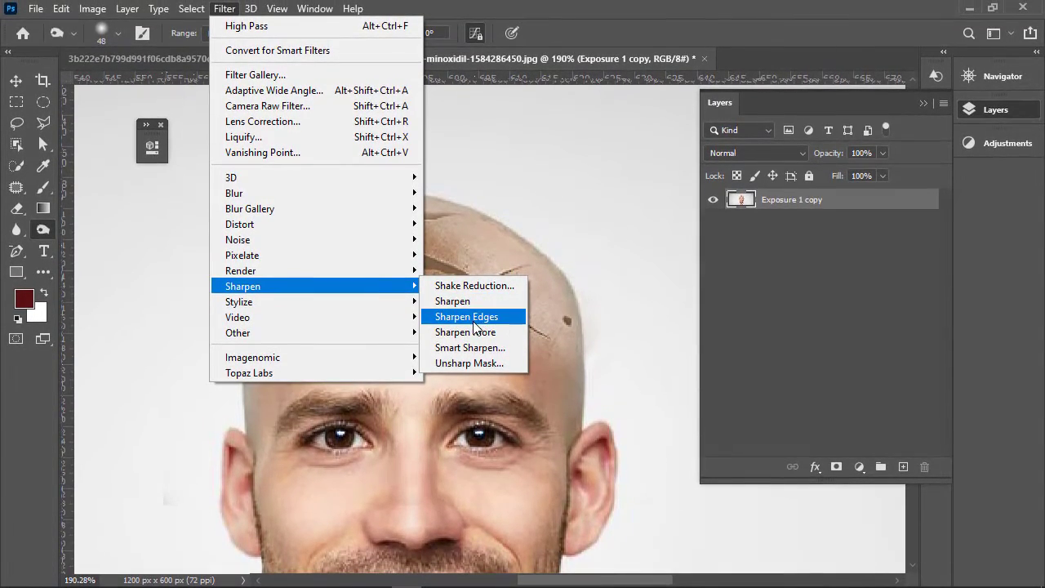
left_click(474, 319)
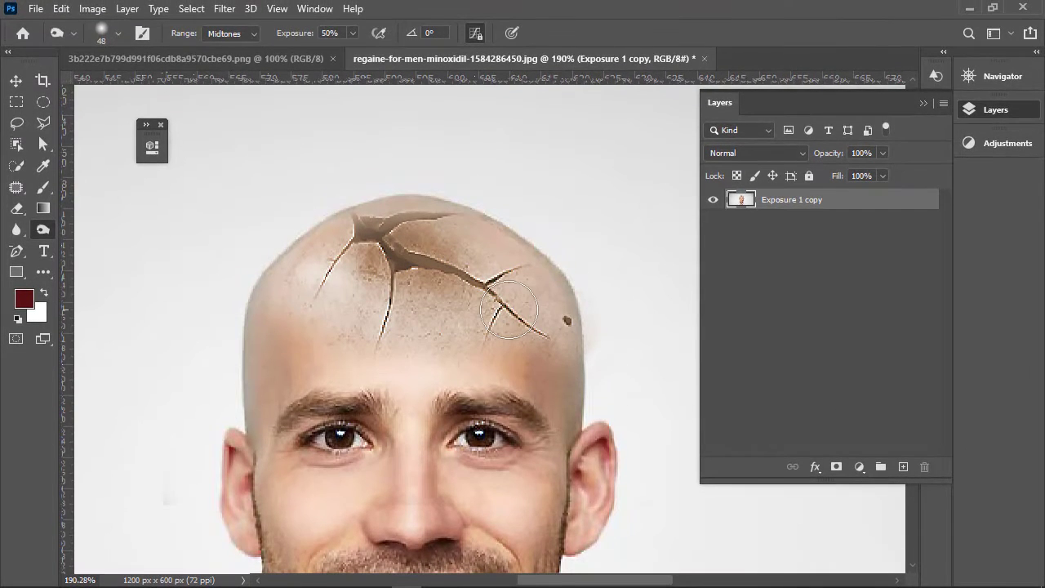
scroll(509, 308, "down", 2)
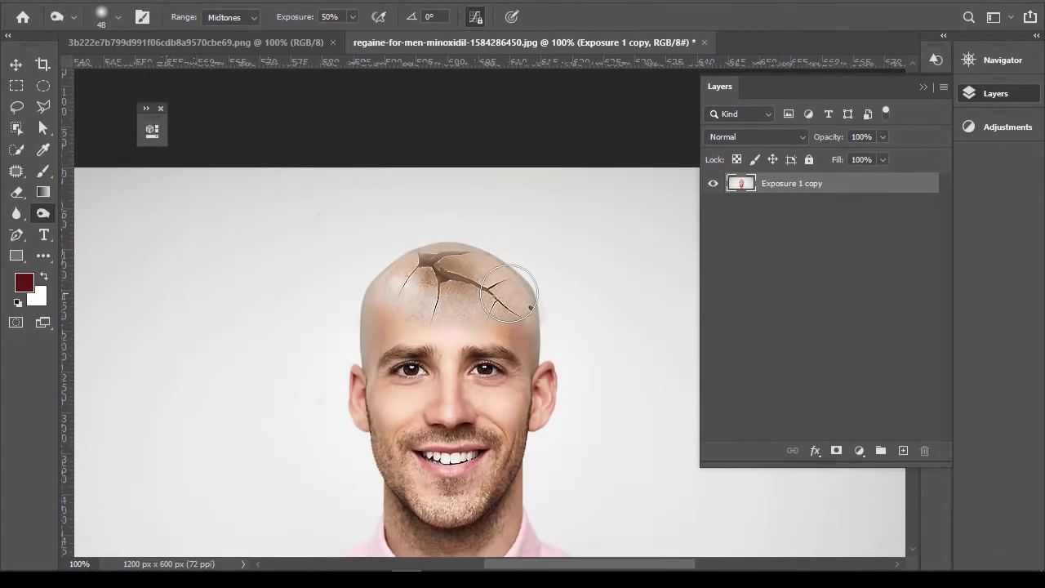
scroll(510, 292, "down", 1)
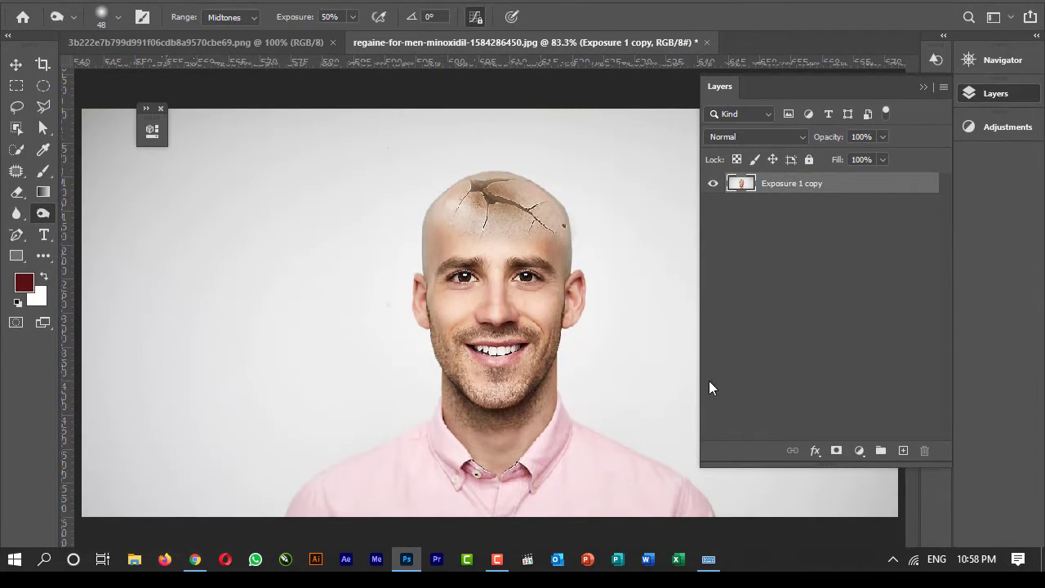
Step: Go to the home screen, close the small floating panel, and return to regaine-for-men-minoxidil-1584286450.jpg from the recent files
left_click(23, 17)
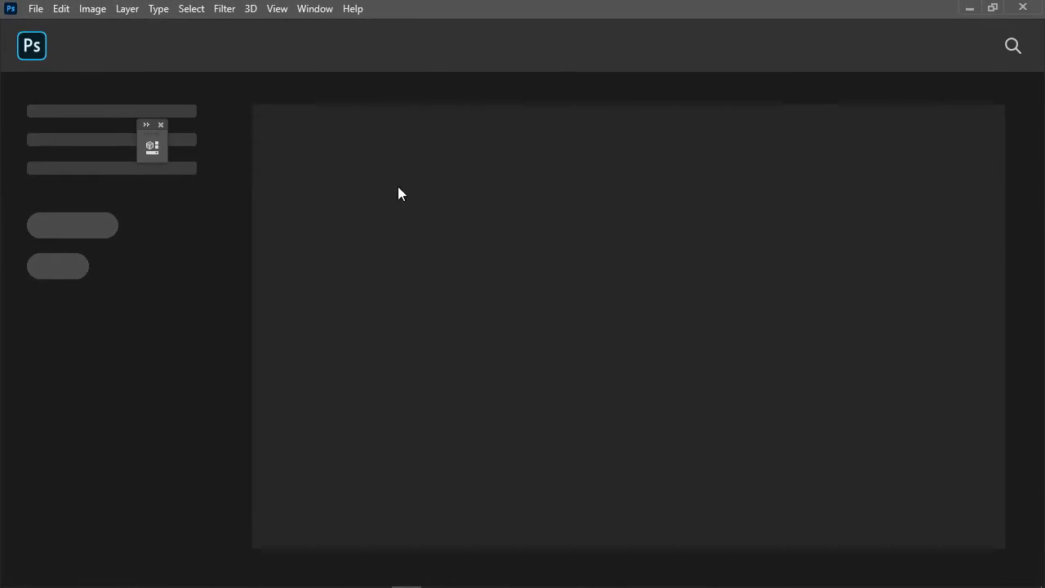
left_click(36, 8)
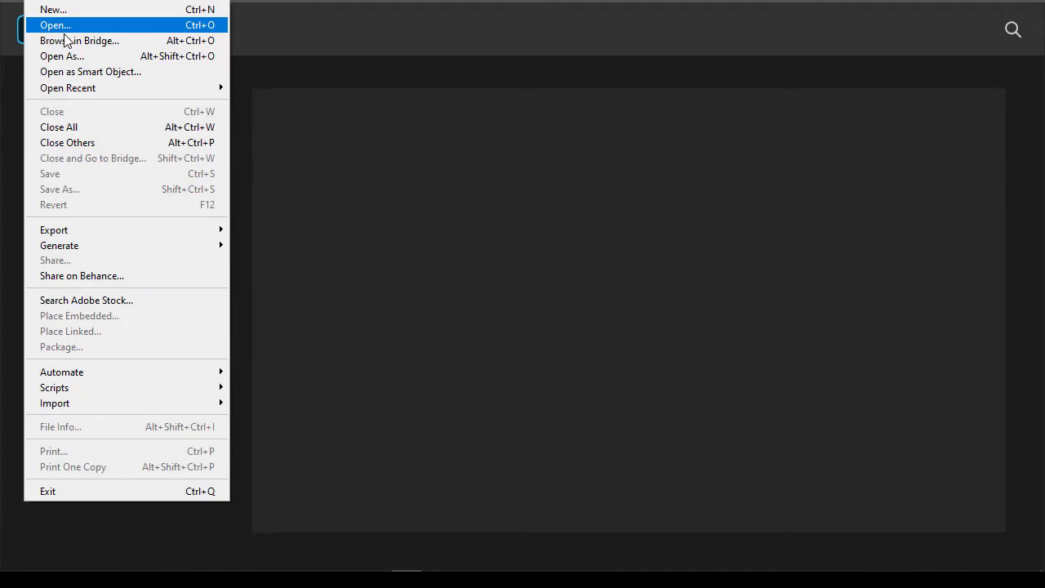
left_click(466, 224)
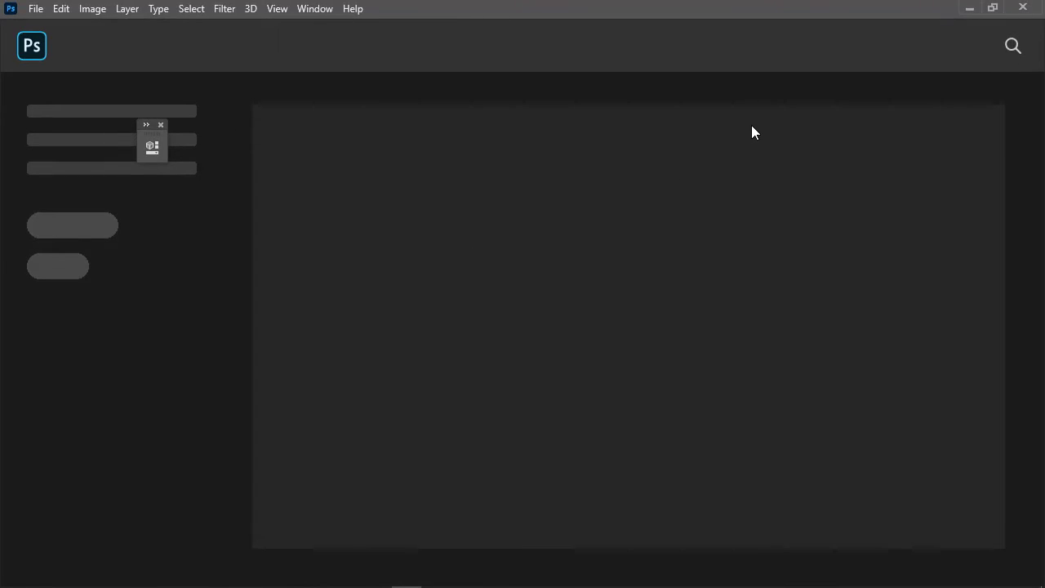
left_click(161, 124)
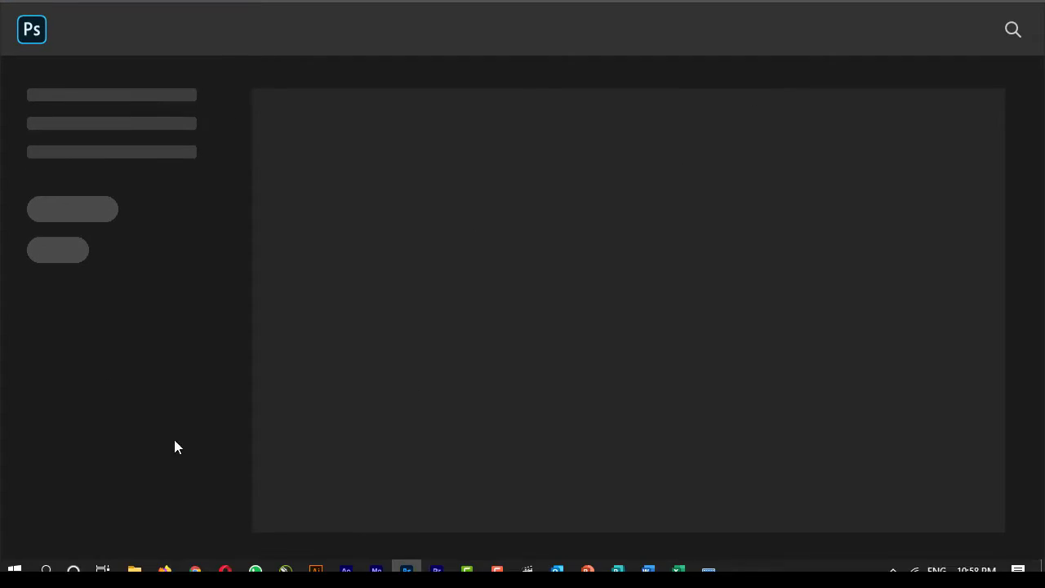
left_click(37, 10)
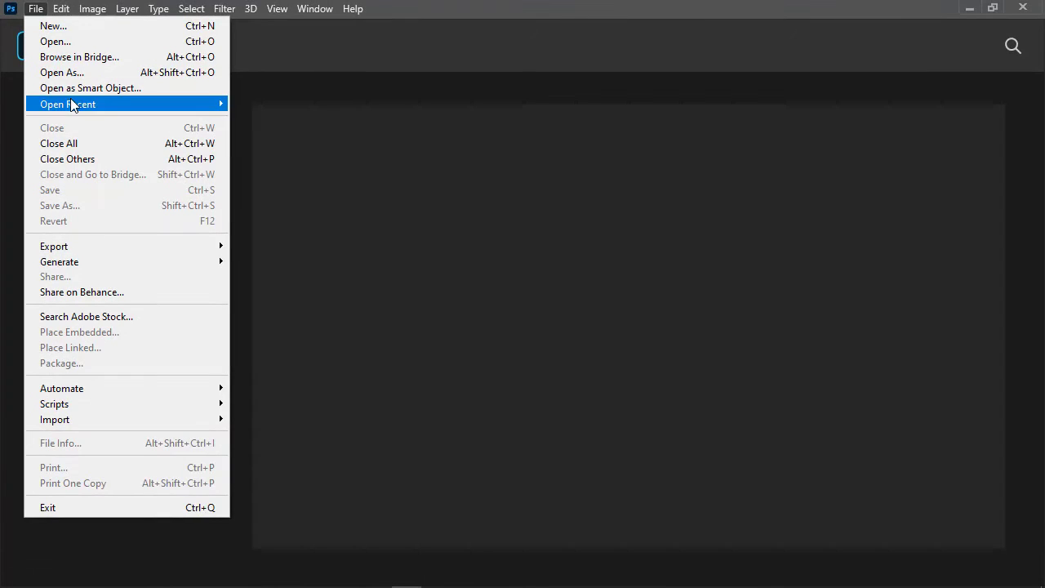
mouse_move(70, 104)
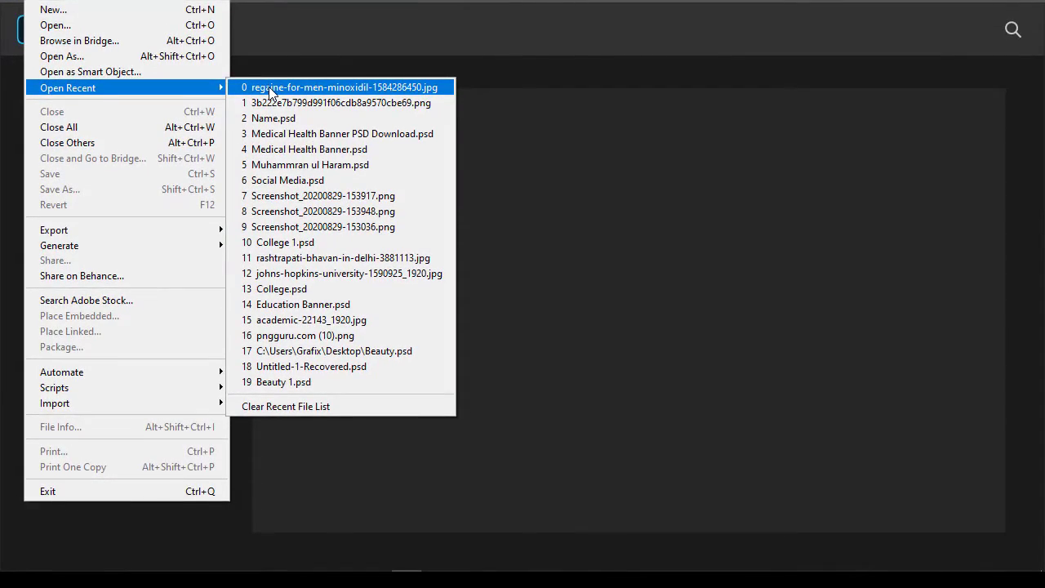
left_click(269, 88)
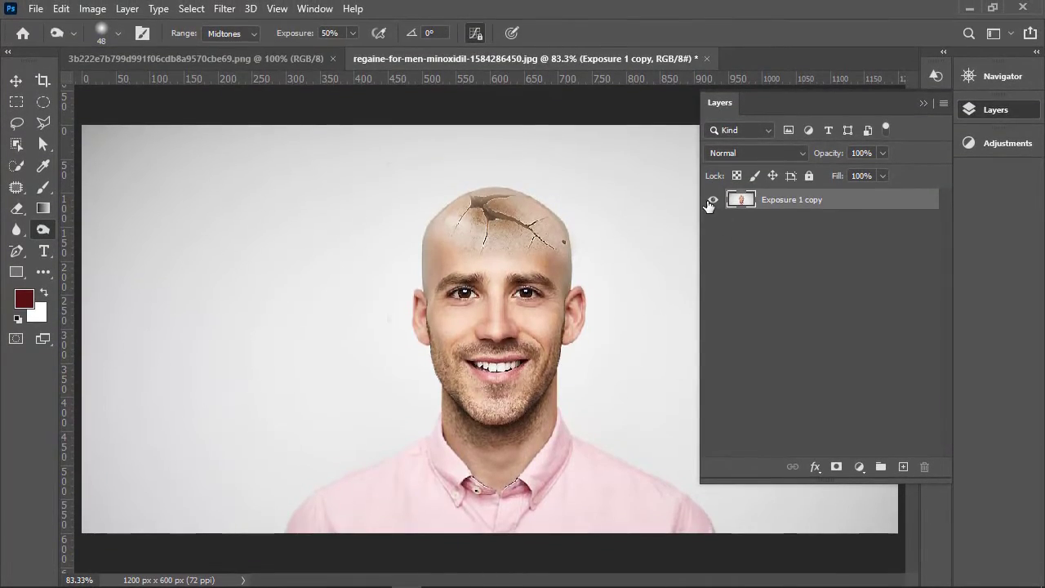
Step: Toggle the composite layer's visibility and compare the result with the original cracked pot image
left_click(713, 201)
left_click(713, 201)
left_click(288, 58)
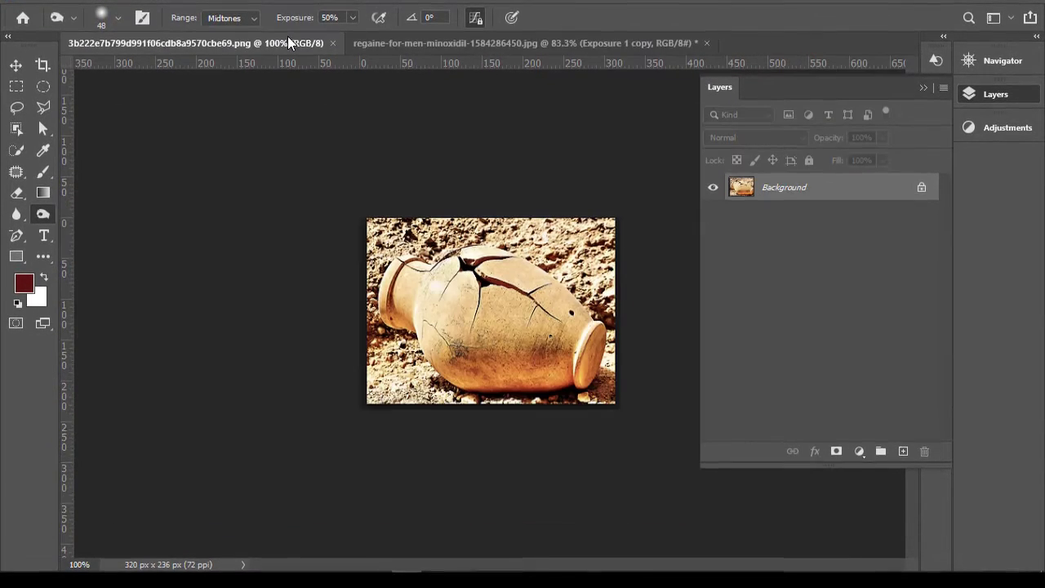
left_click(464, 47)
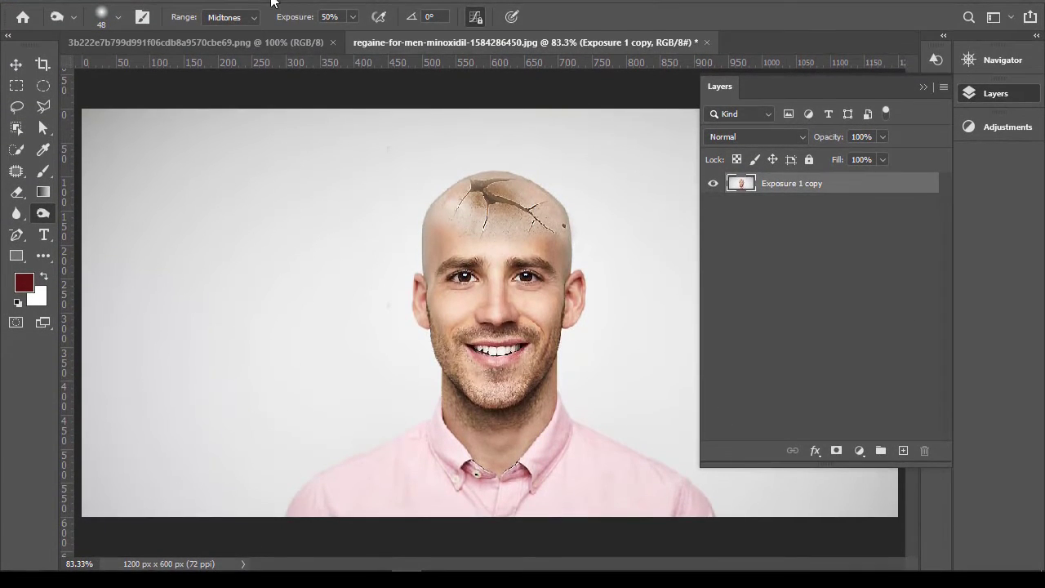
Step: Apply the Sharpen More filter to the Exposure 1 copy layer and inspect the cracks close up
left_click(225, 9)
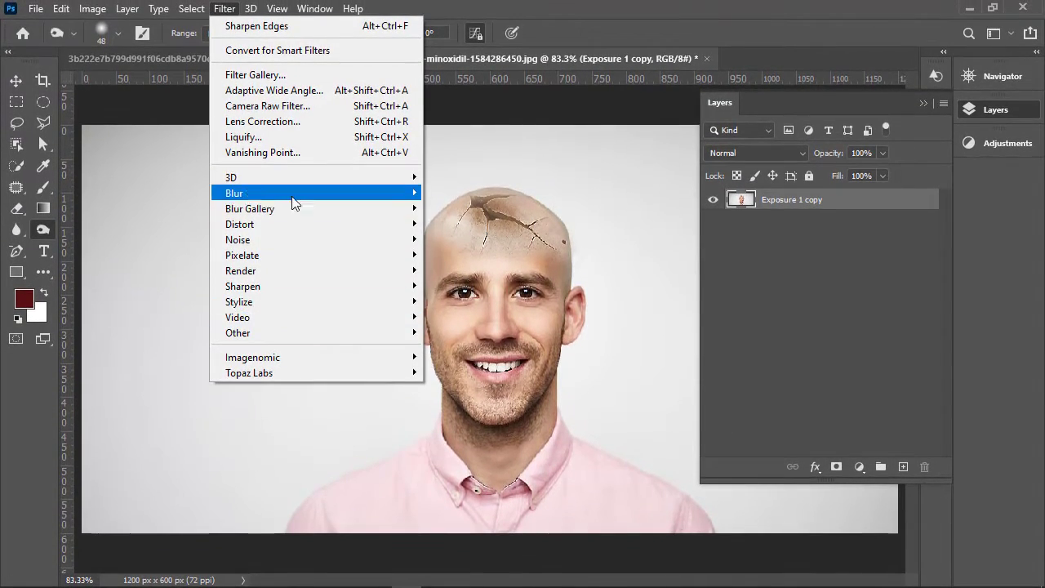
mouse_move(312, 290)
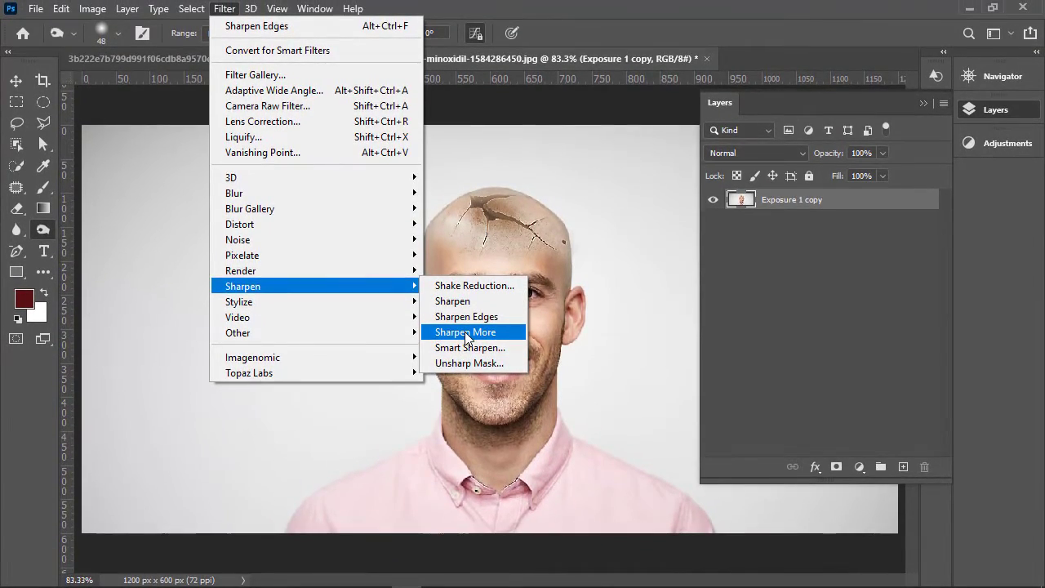
left_click(466, 332)
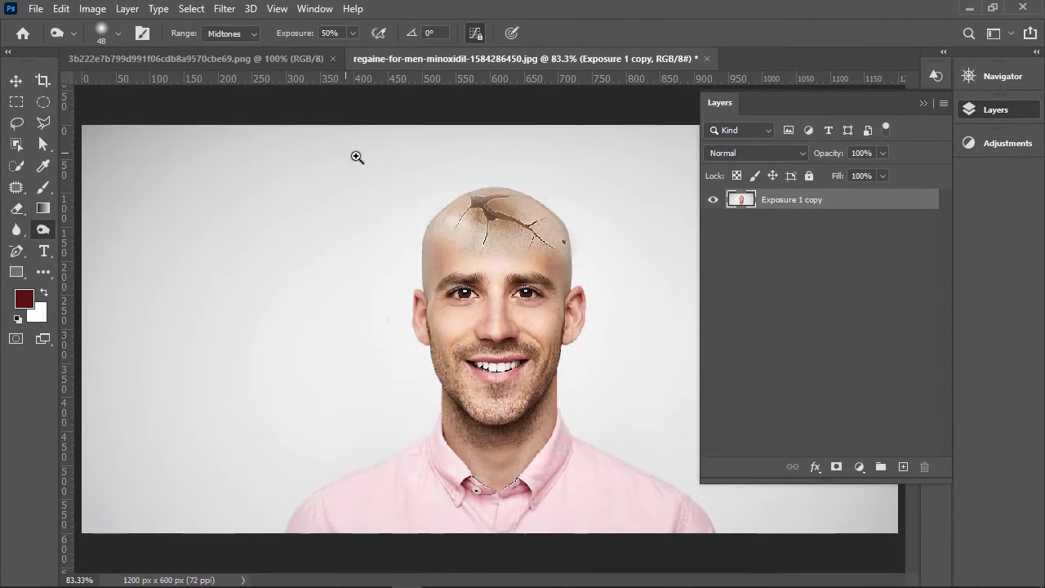
left_click_drag(352, 156, 582, 275)
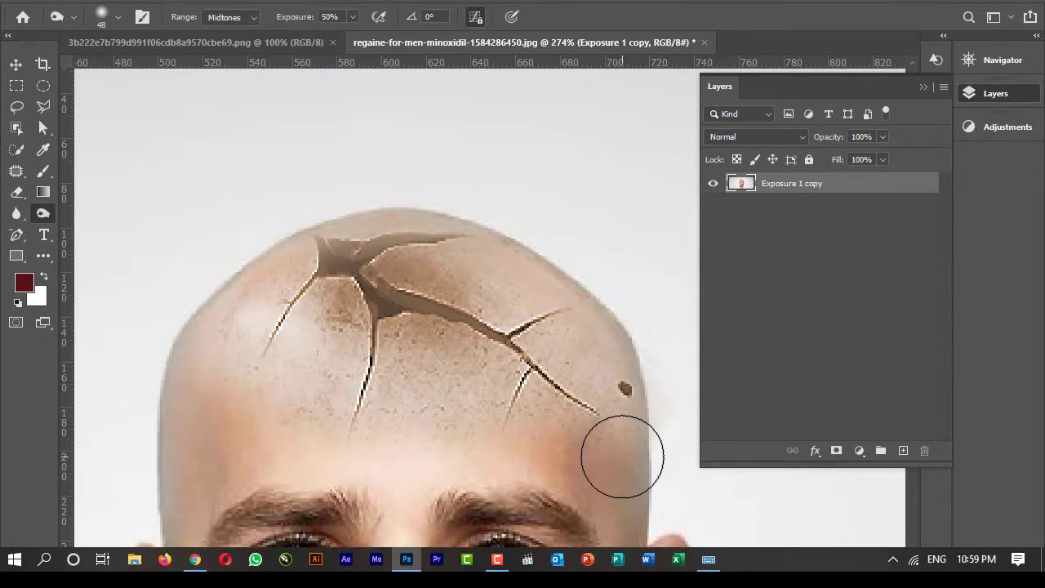
key("ctrl+0")
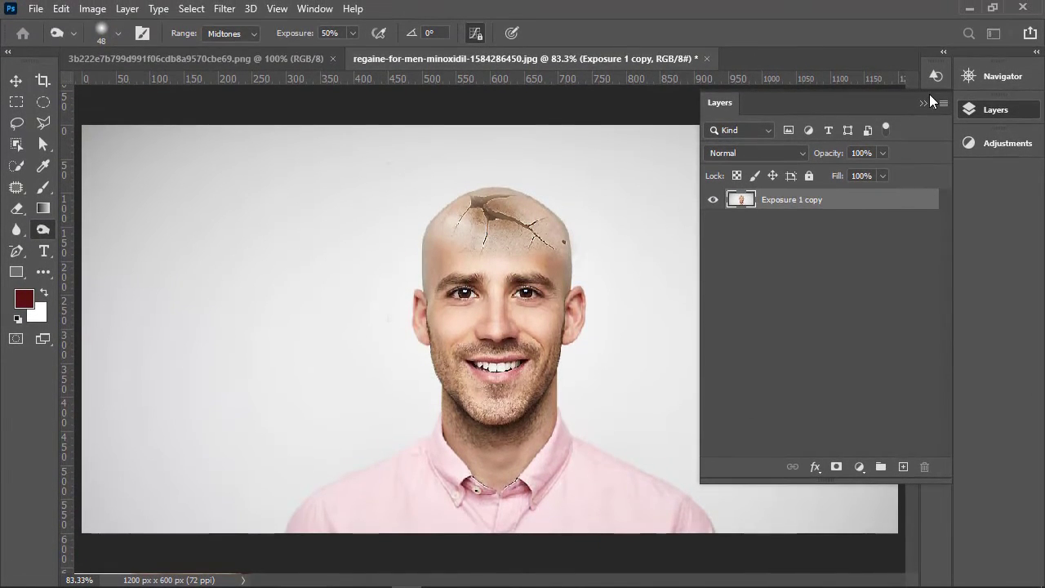
left_click(926, 103)
key("ctrl+alt+shift+w")
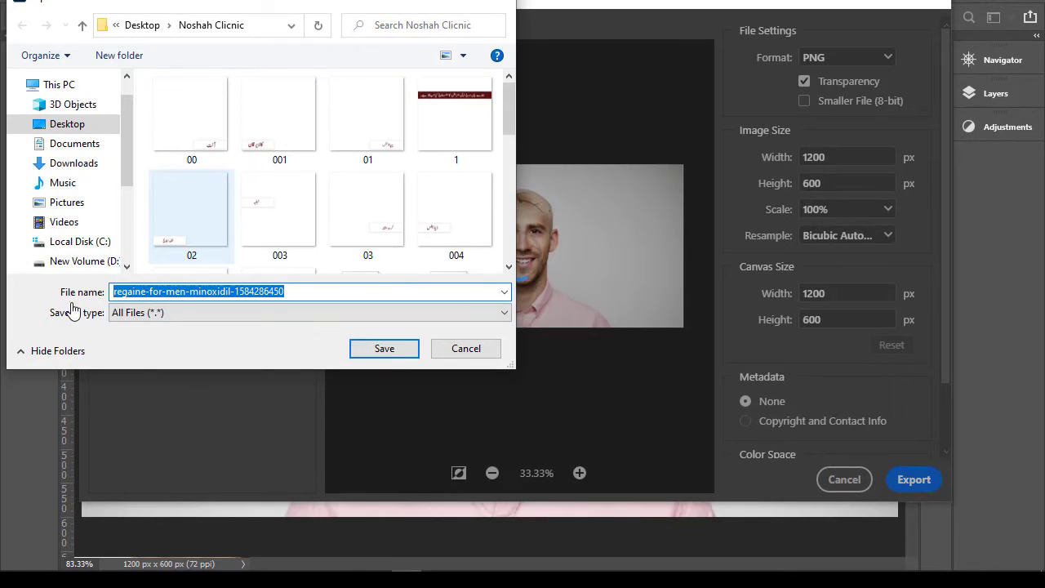
left_click(7, 206)
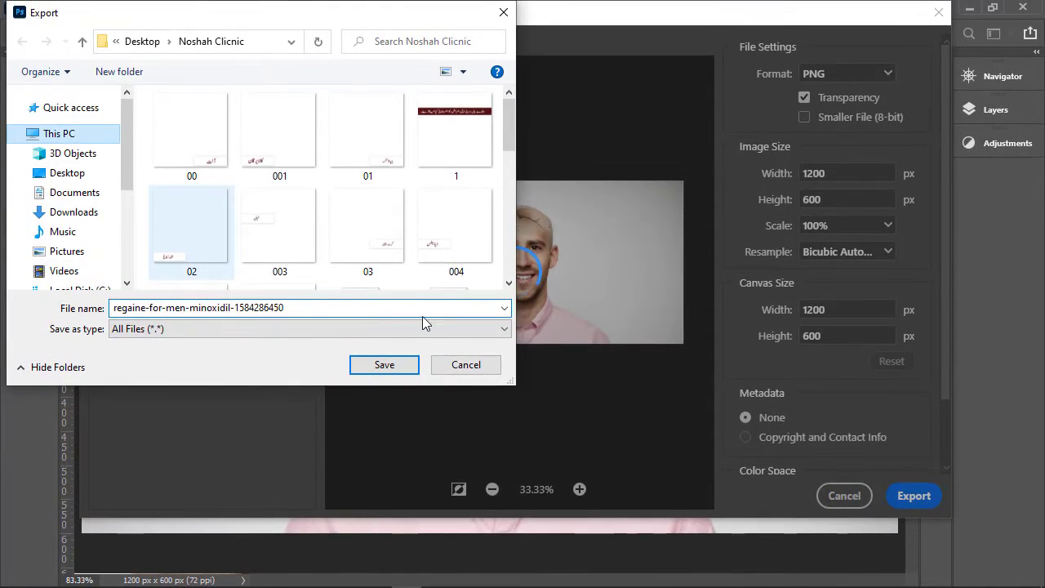
left_click(445, 364)
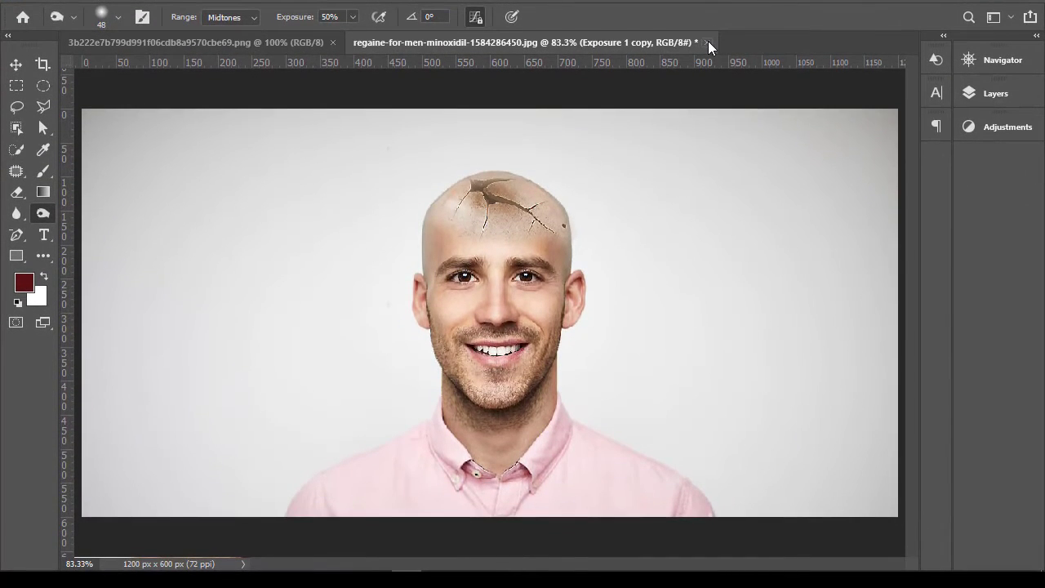
Step: Close the edited portrait without saving, close the cracked pot image, and minimize the editor window
left_click(707, 42)
left_click(518, 217)
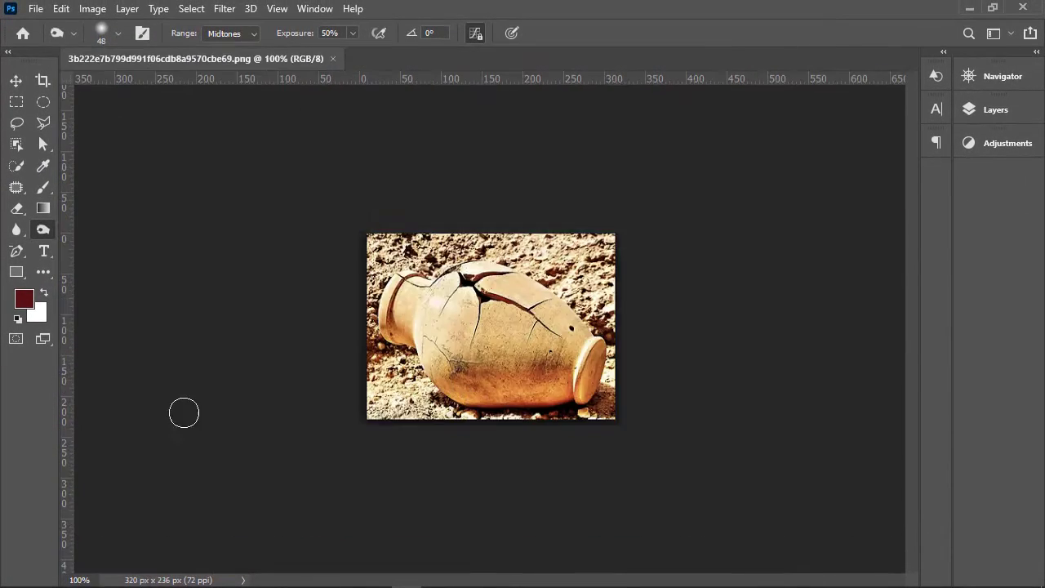
left_click(333, 45)
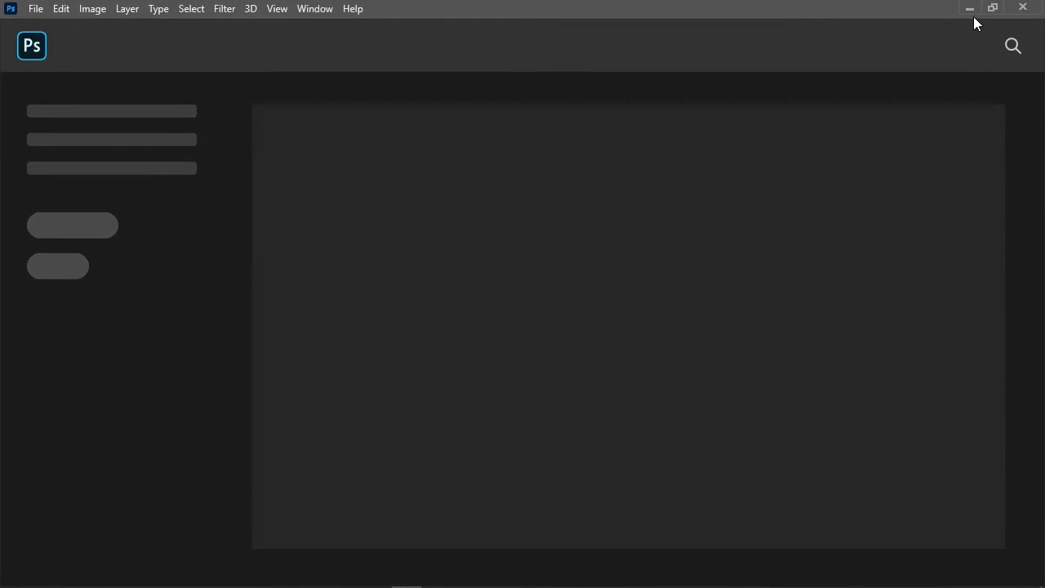
left_click(971, 8)
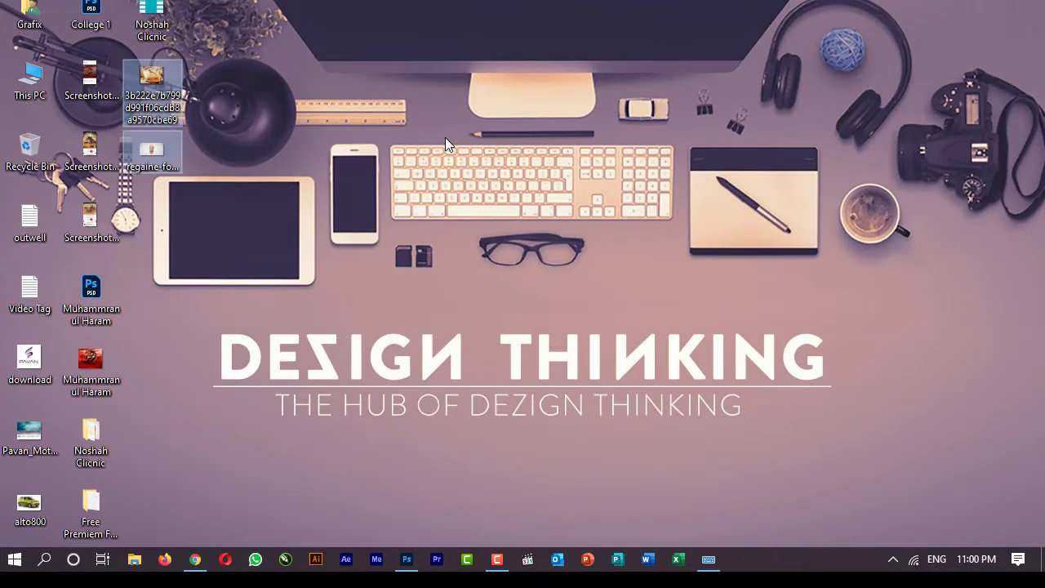
right_click(445, 137)
left_click(482, 185)
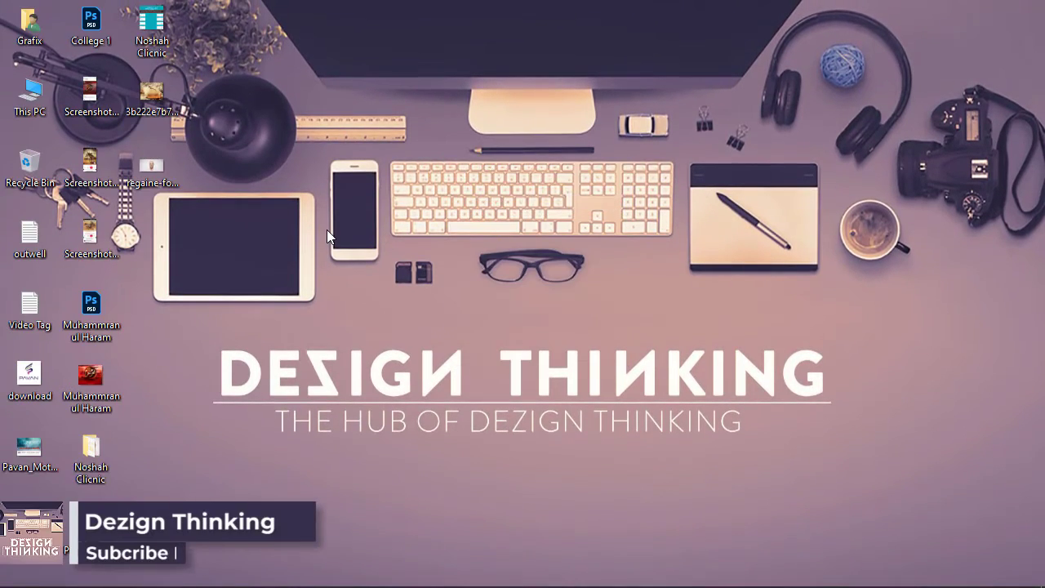
left_click(175, 180)
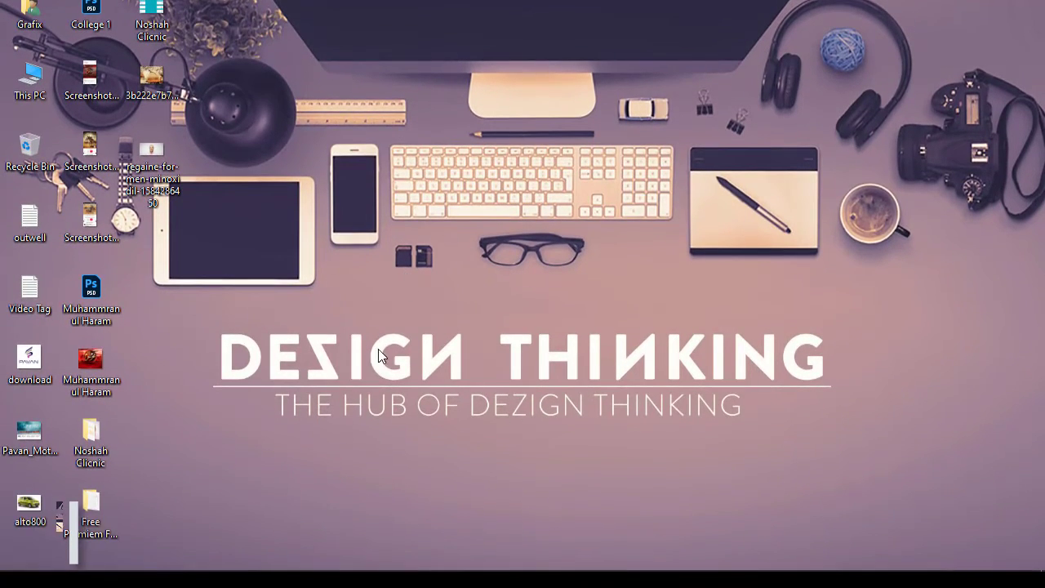
right_click(346, 182)
left_click(350, 231)
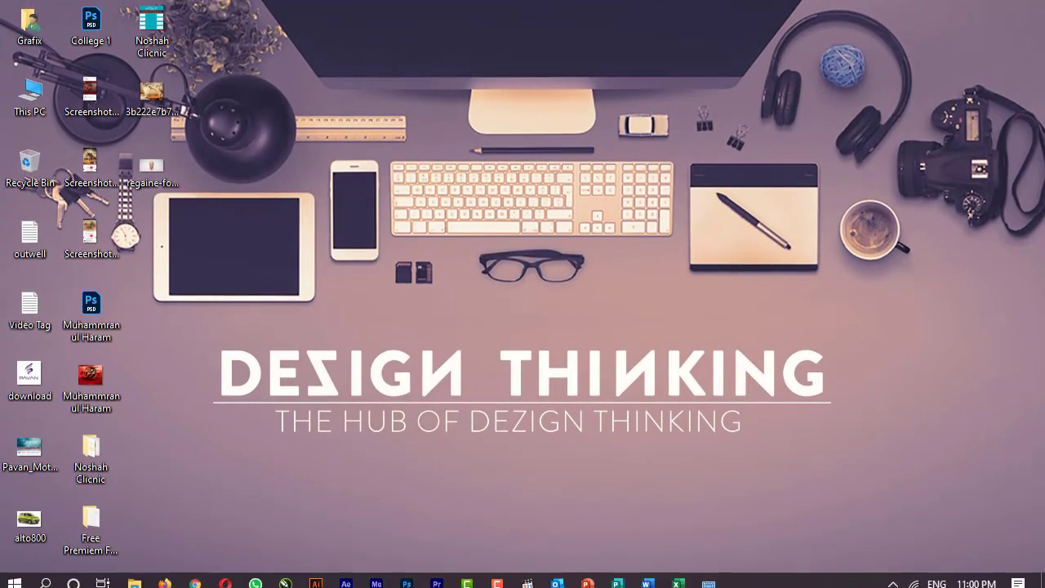
left_click(406, 583)
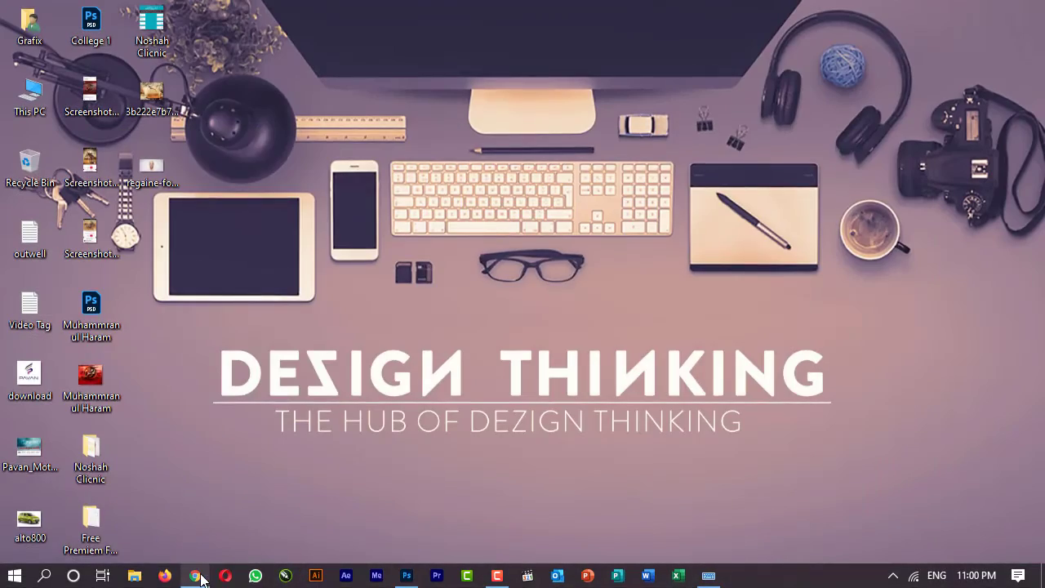
Step: Switch to Chrome and replace the Unsplash results page with a new blank browser tab
left_click(196, 577)
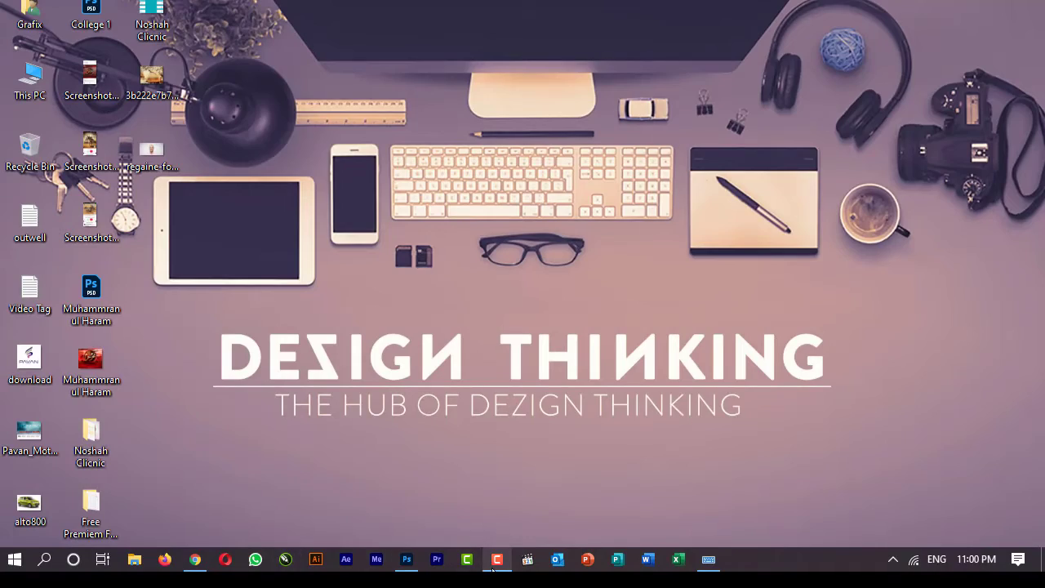
mouse_move(197, 562)
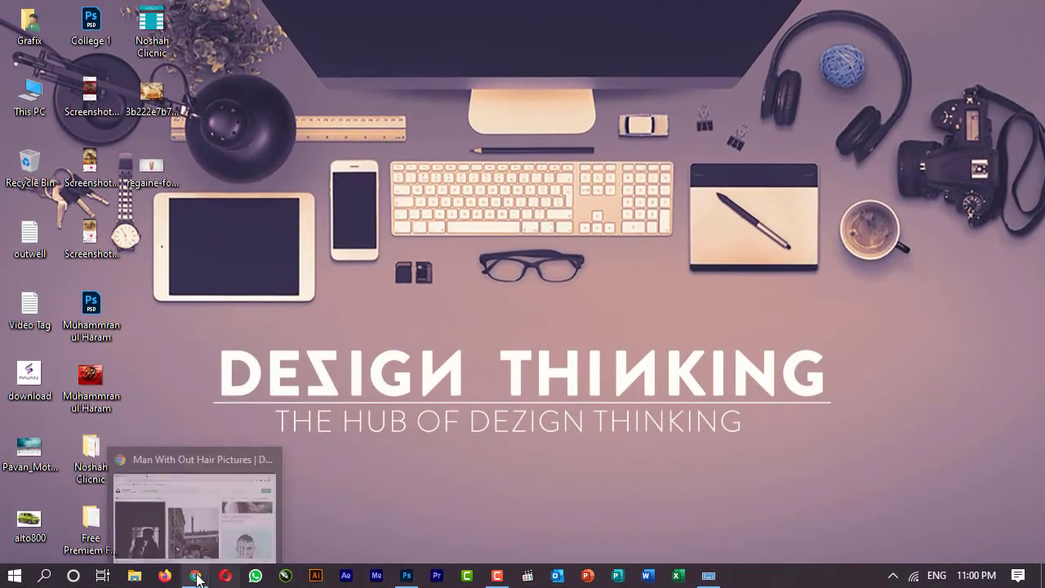
left_click(191, 539)
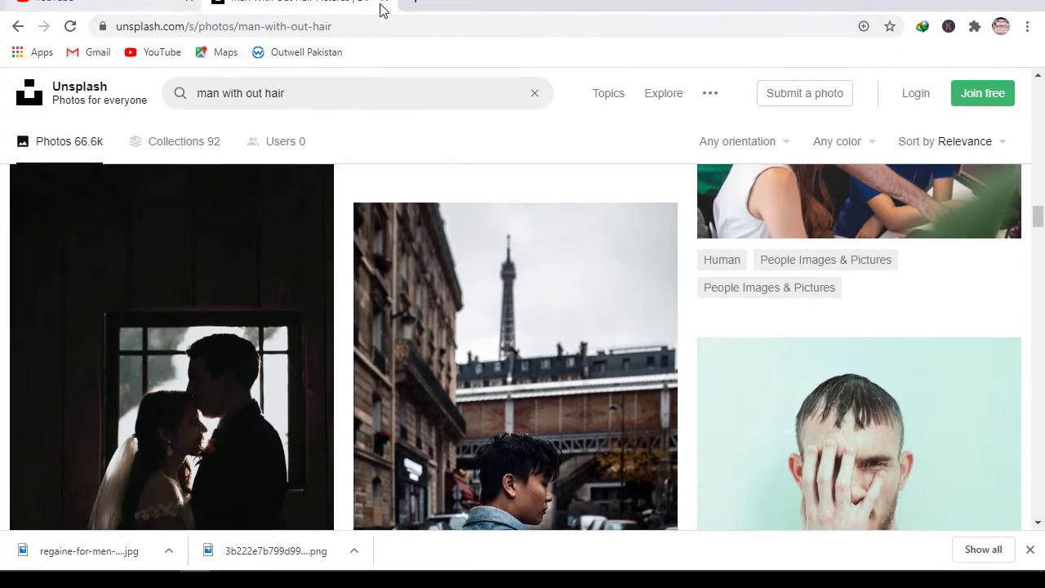
left_click(415, 1)
left_click(391, 37)
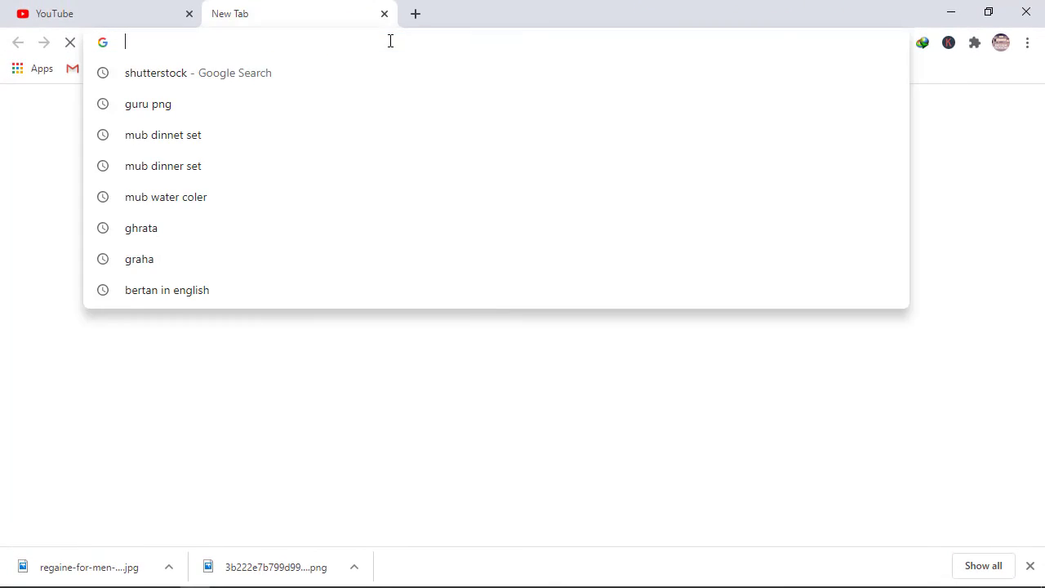
type("re")
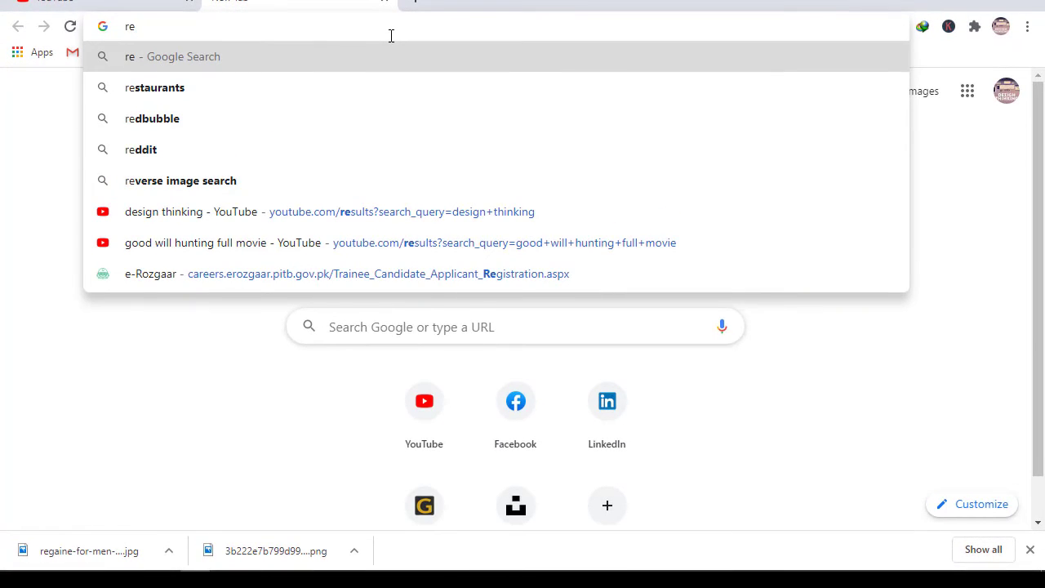
type("gra")
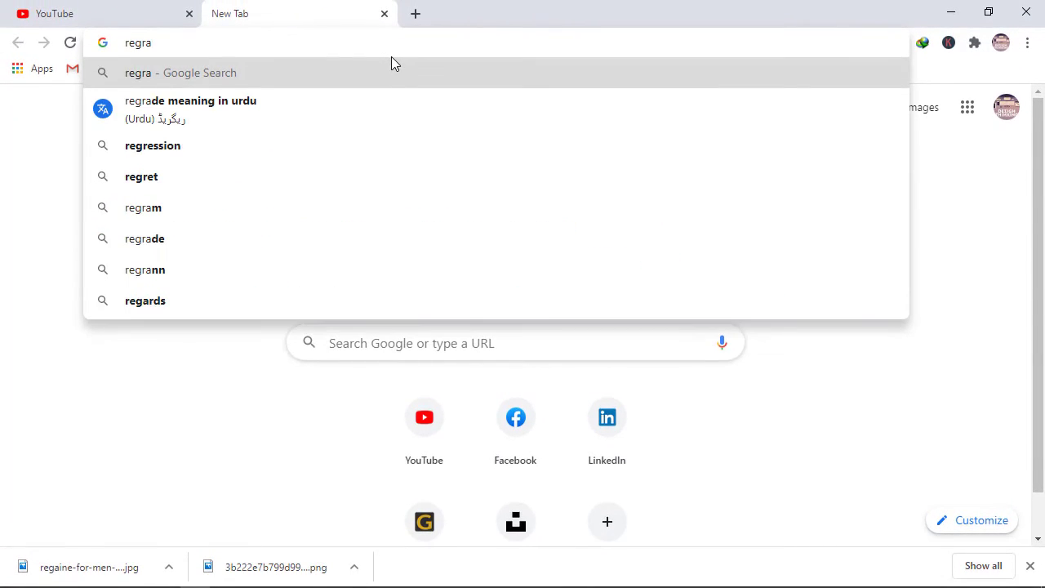
key("BackSpace")
key("BackSpace")
key("BackSpace")
key("BackSpace")
key("BackSpace")
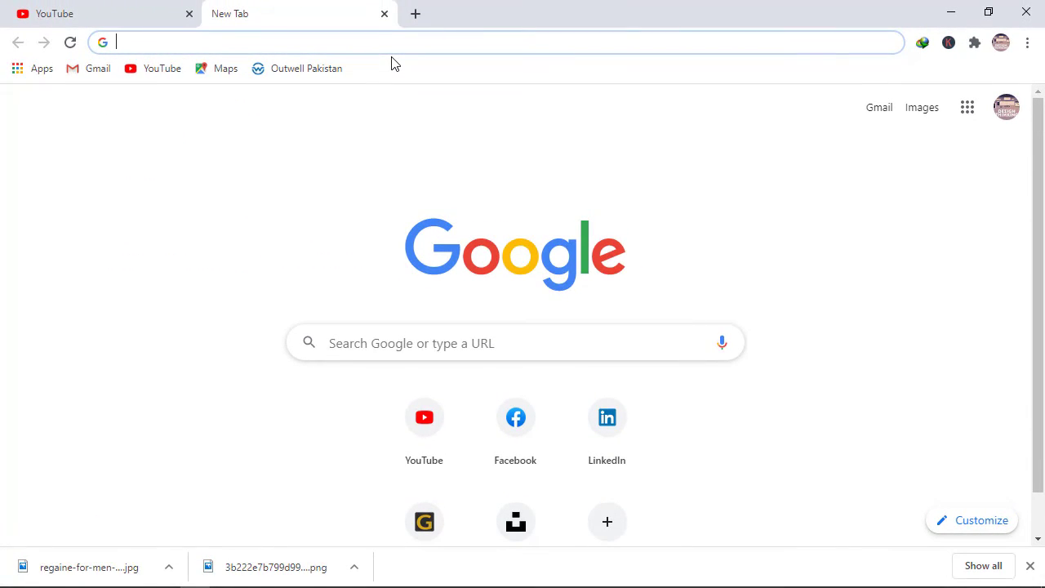
Step: Search Google for "men without hair" and display the image results
type("men ")
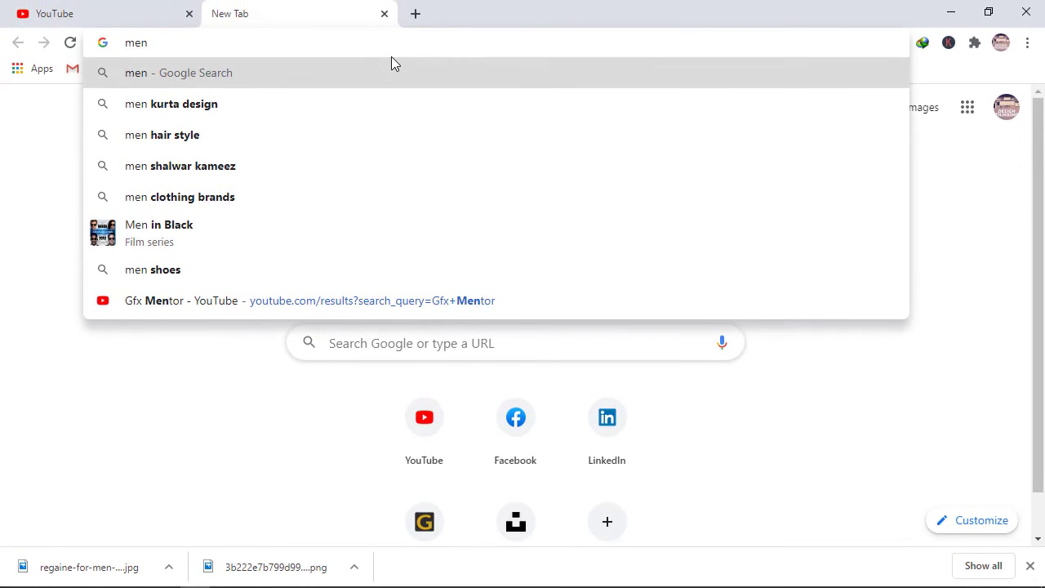
type("wit")
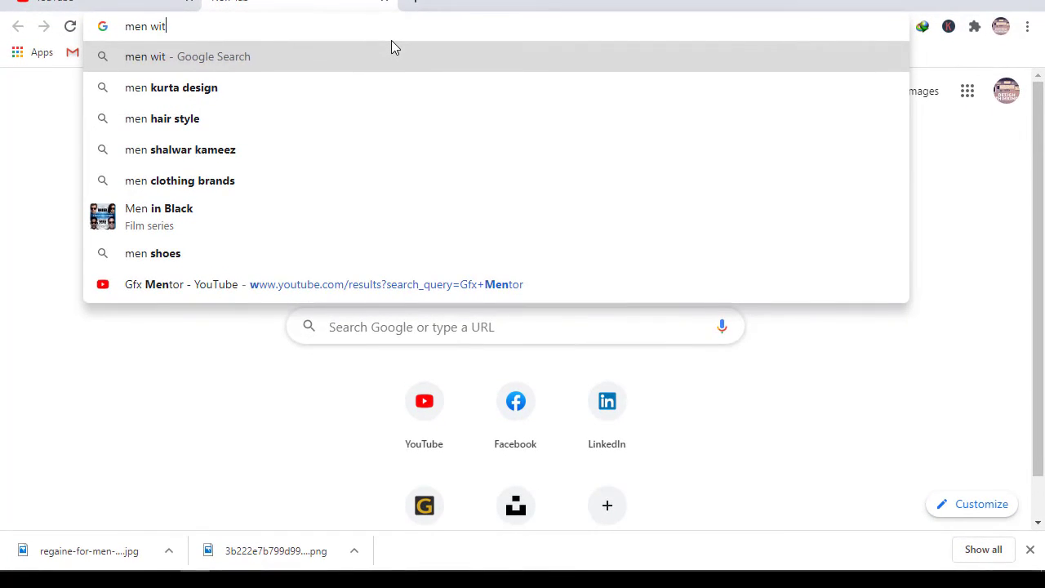
type("h")
key("Down")
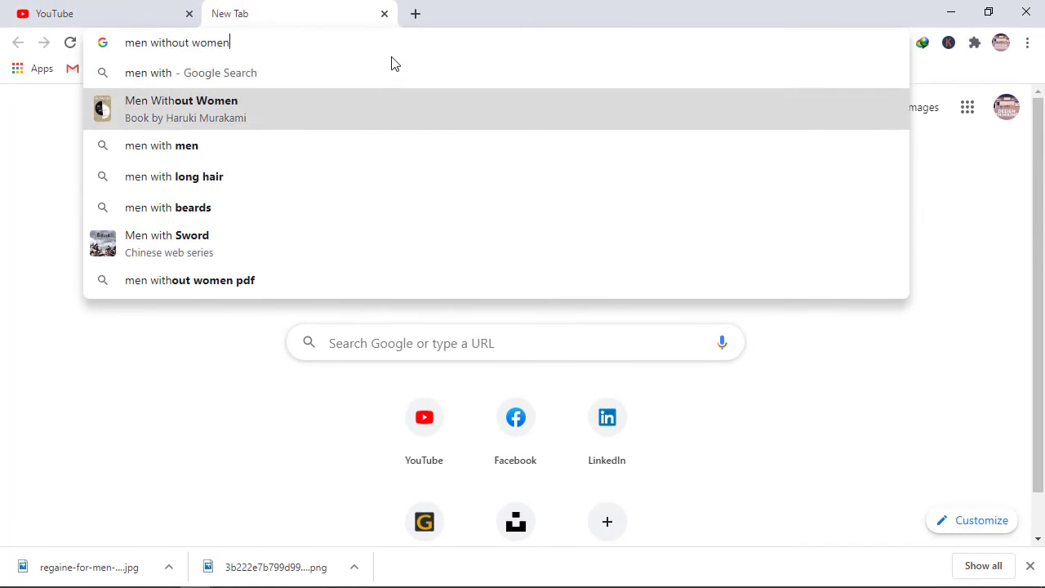
key("Down")
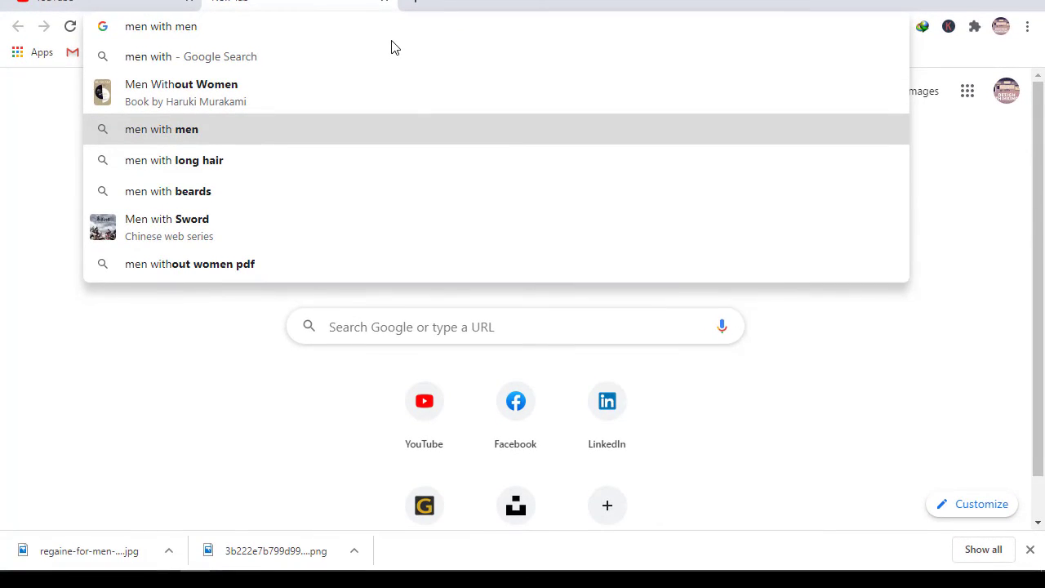
key("BackSpace")
key("BackSpace")
key("BackSpace")
key("BackSpace")
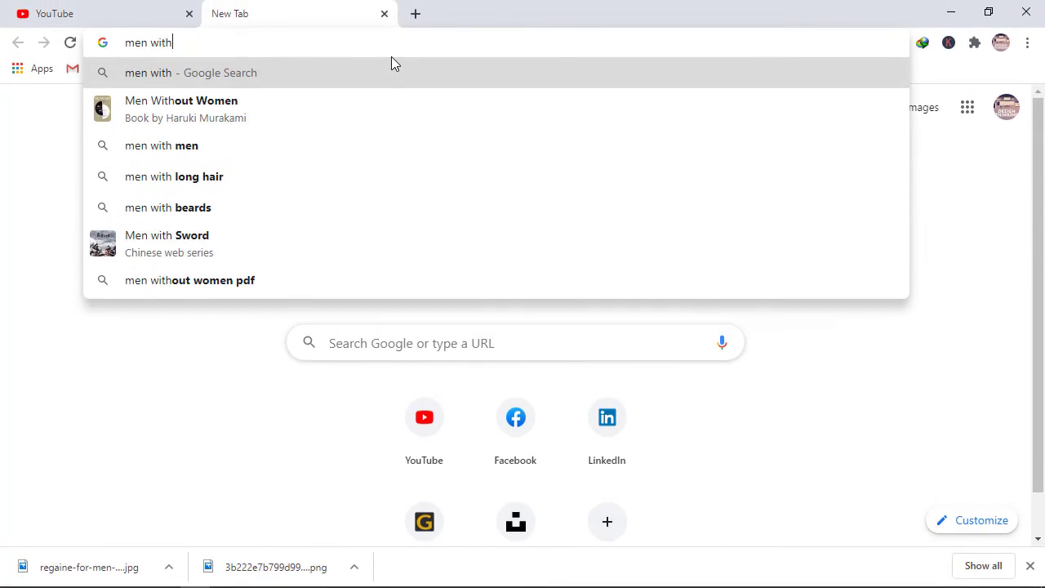
type("out ")
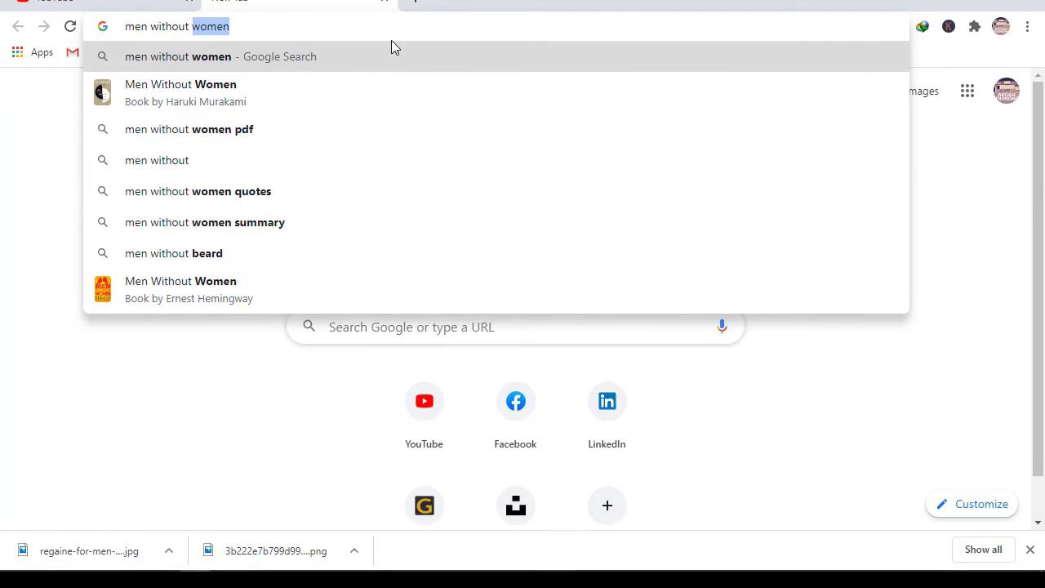
type("hair")
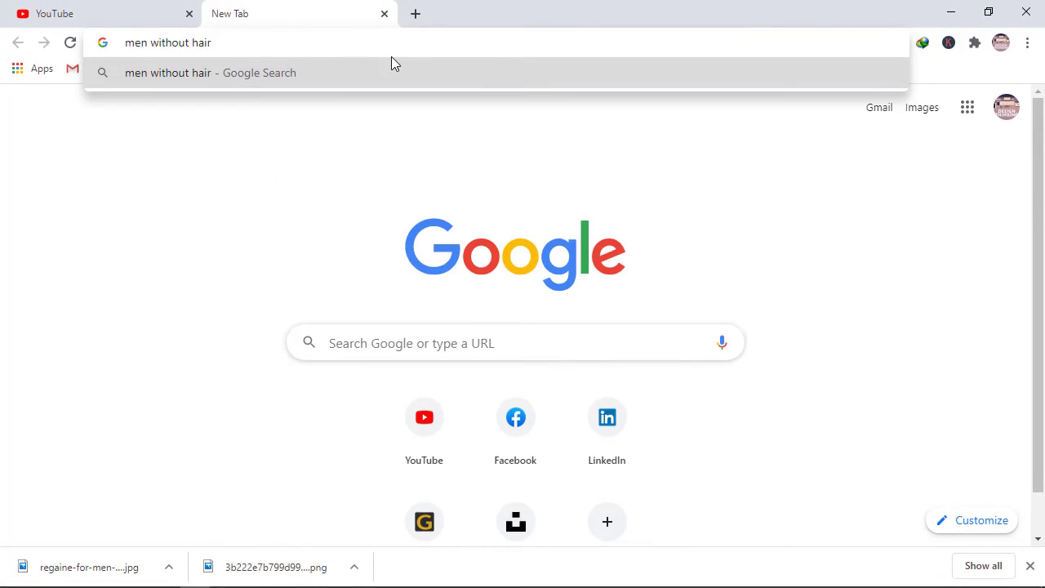
key("Return")
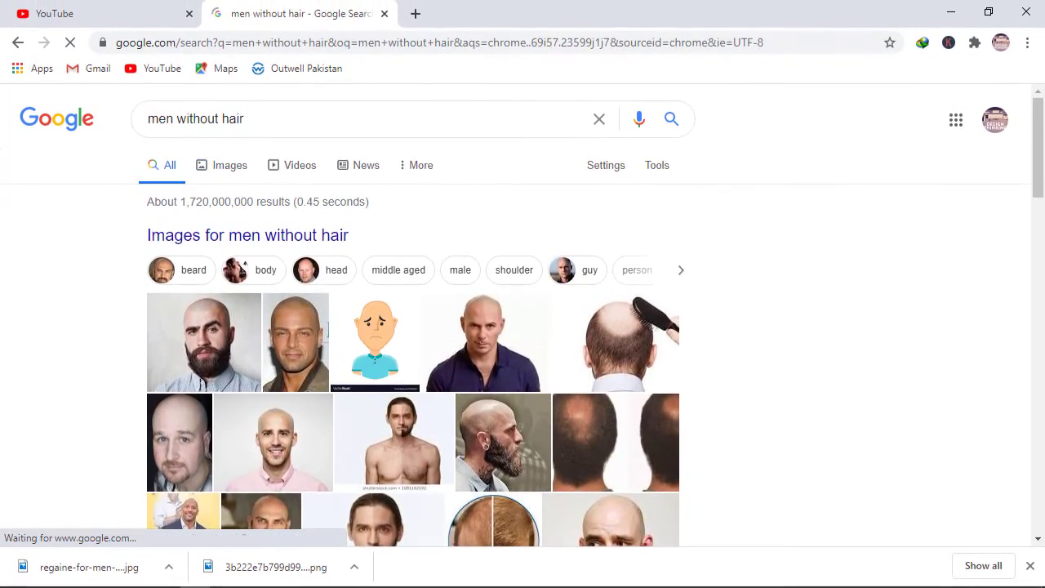
left_click(225, 165)
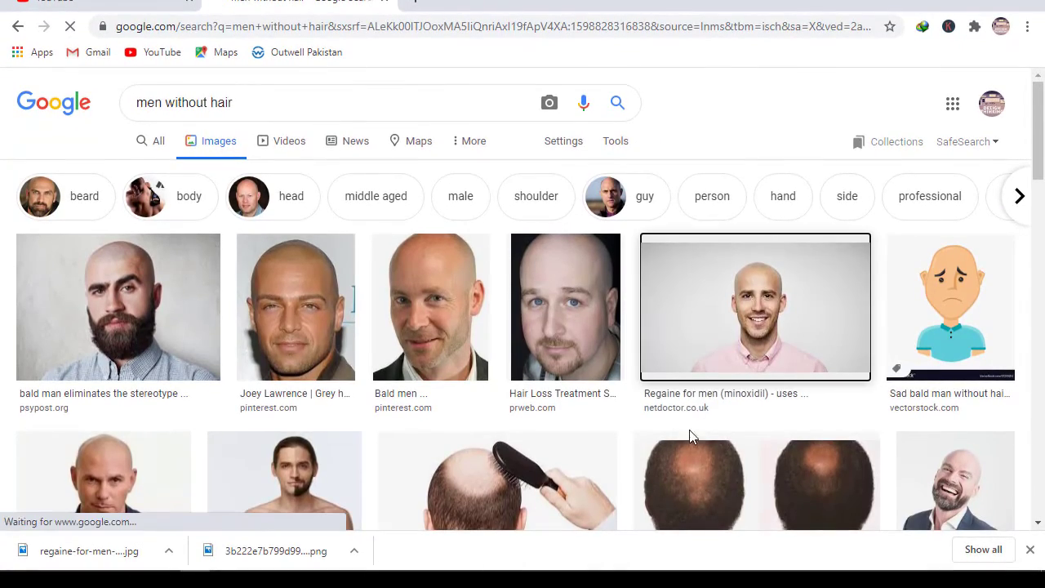
left_click(758, 333)
right_click(909, 196)
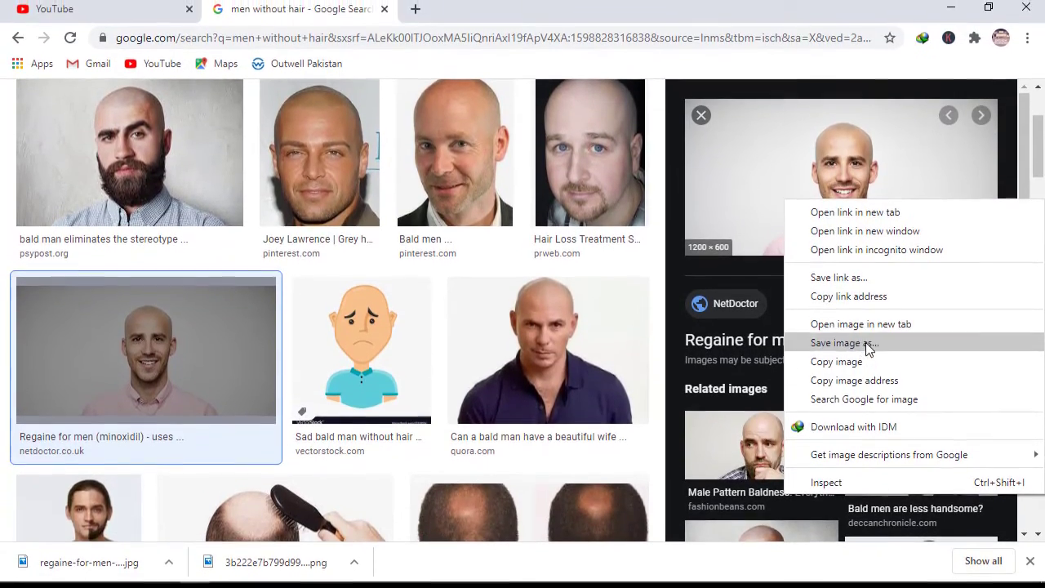
left_click(861, 331)
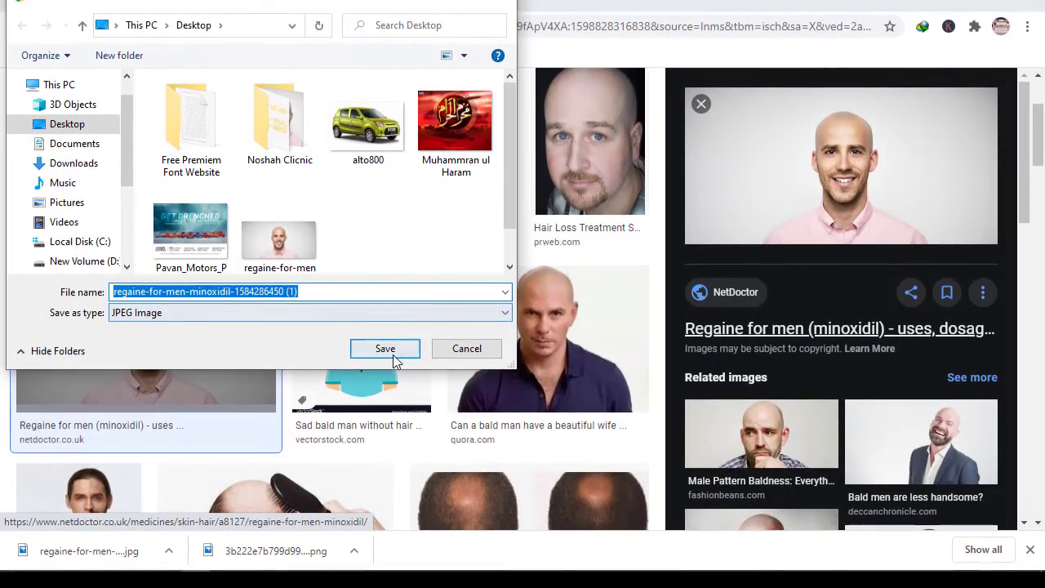
left_click(389, 365)
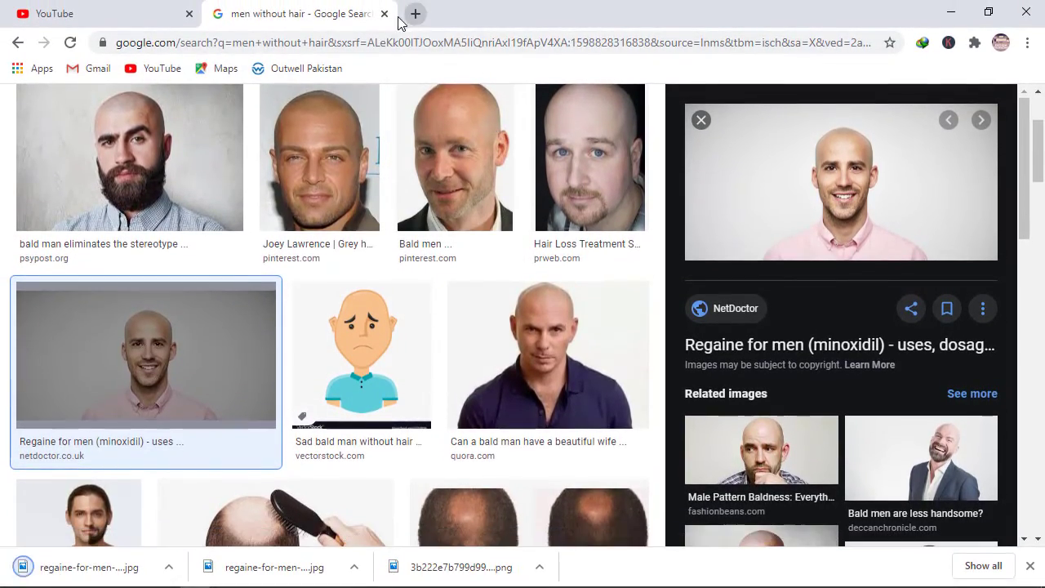
Step: Close the Google image results tab, minimize the browser, and refresh the desktop
left_click(384, 13)
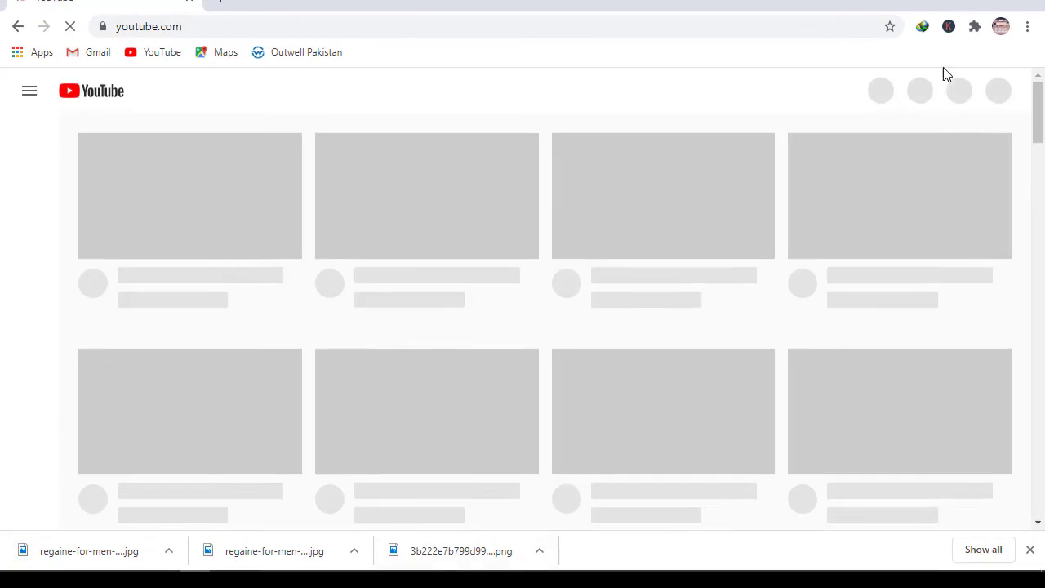
left_click(943, 6)
right_click(624, 131)
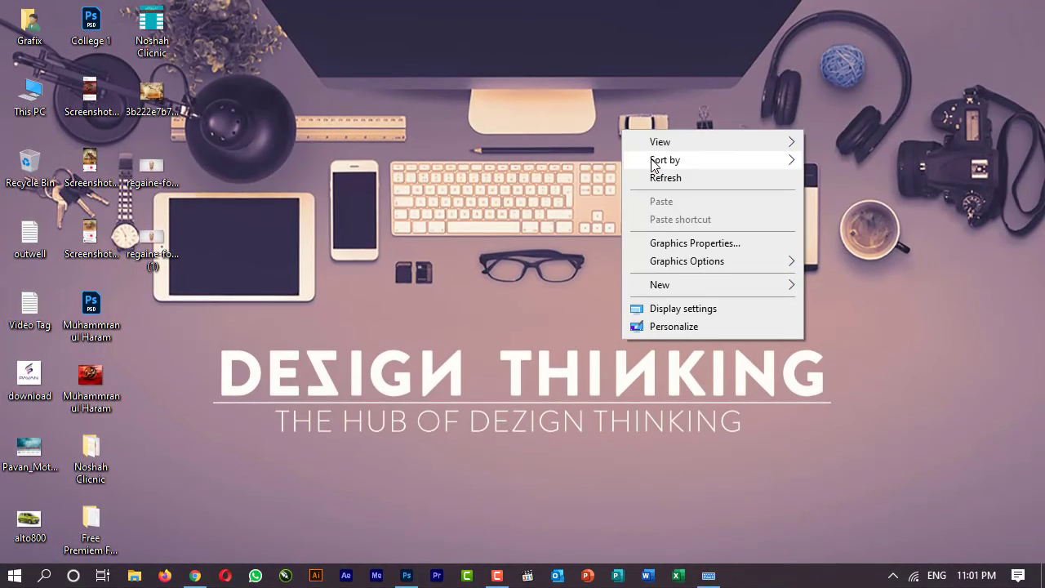
left_click(711, 178)
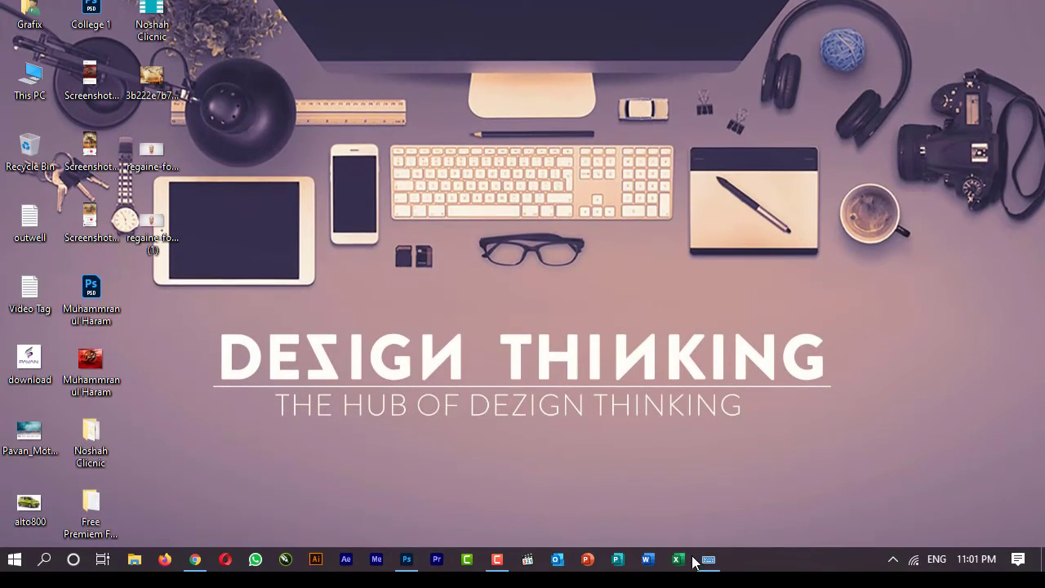
left_click(707, 560)
left_click(707, 561)
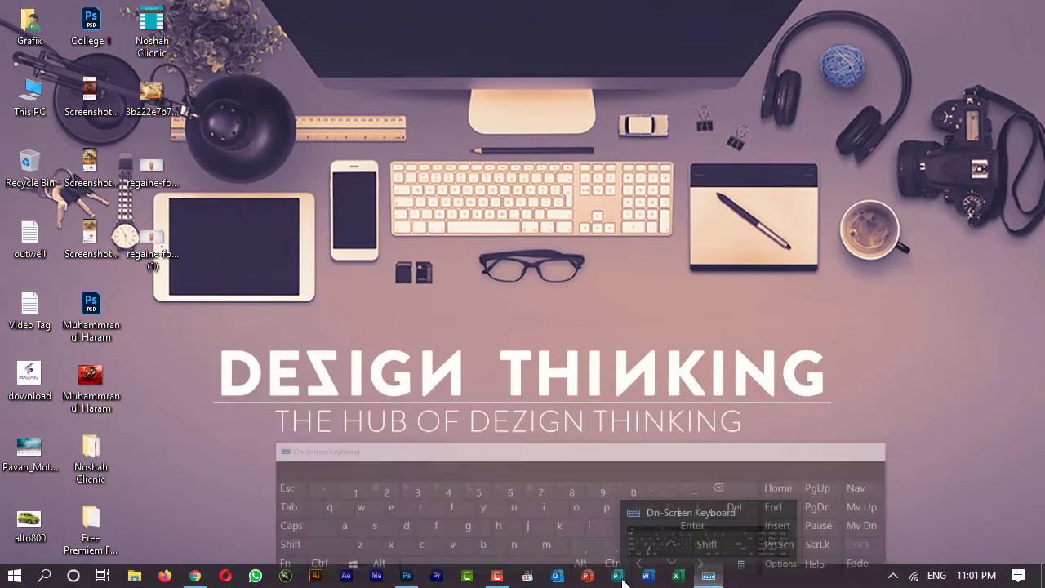
left_click(407, 576)
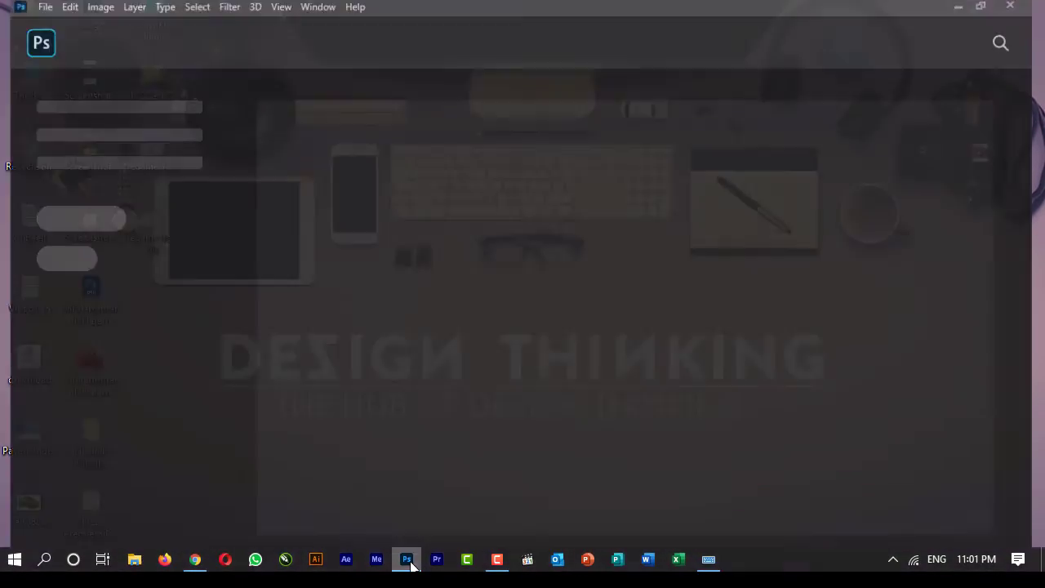
left_click(408, 576)
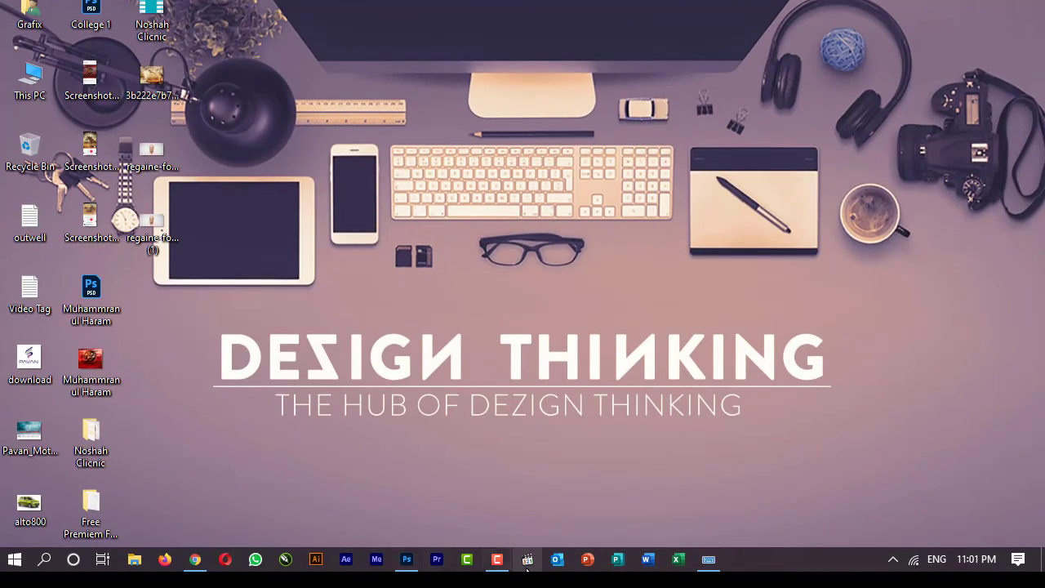
mouse_move(528, 562)
left_click(519, 478)
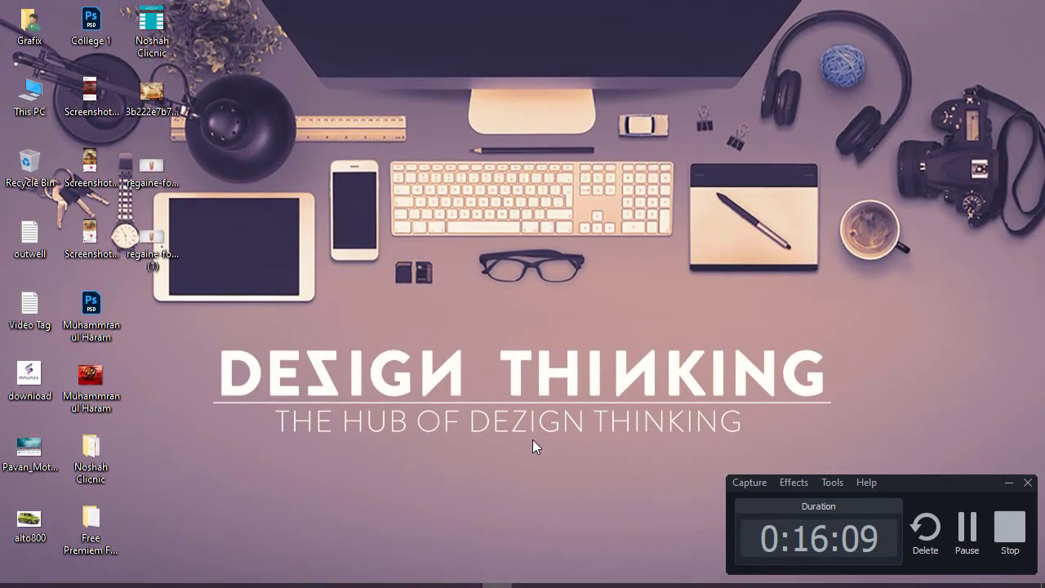